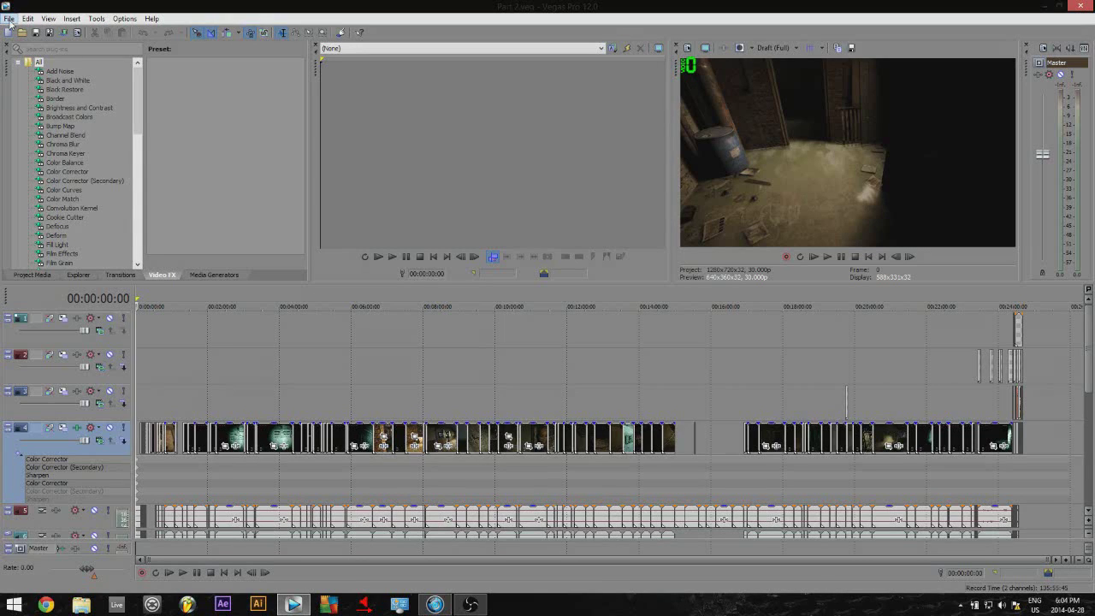
# Step: Start a new empty project in place of the open one
pyautogui.moveTo(1087, 350); pyautogui.dragTo(1087, 366)
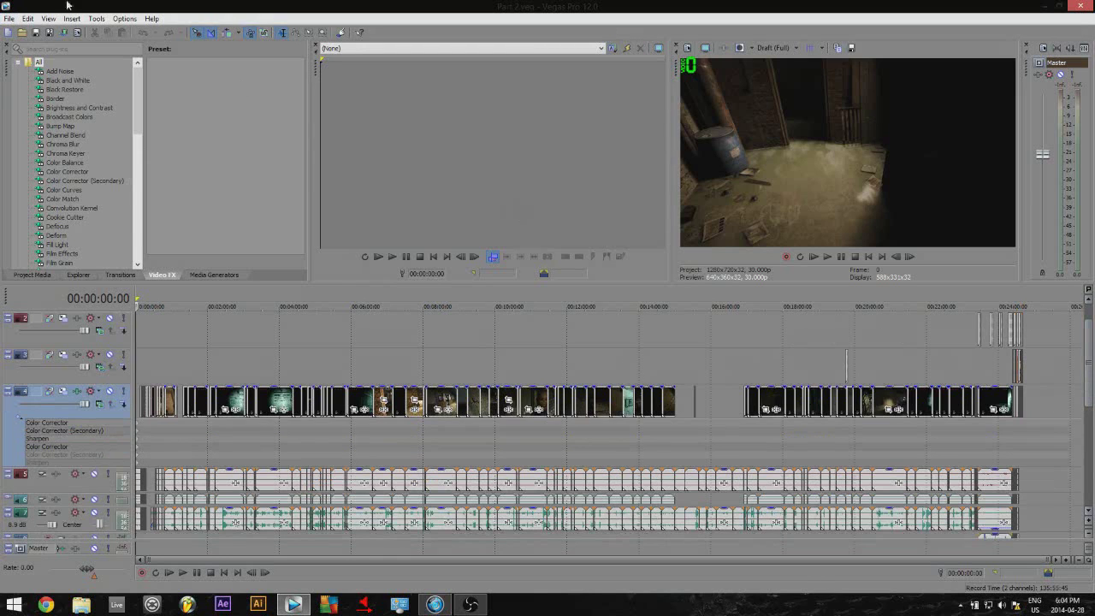
pyautogui.click(8, 19)
pyautogui.click(24, 31)
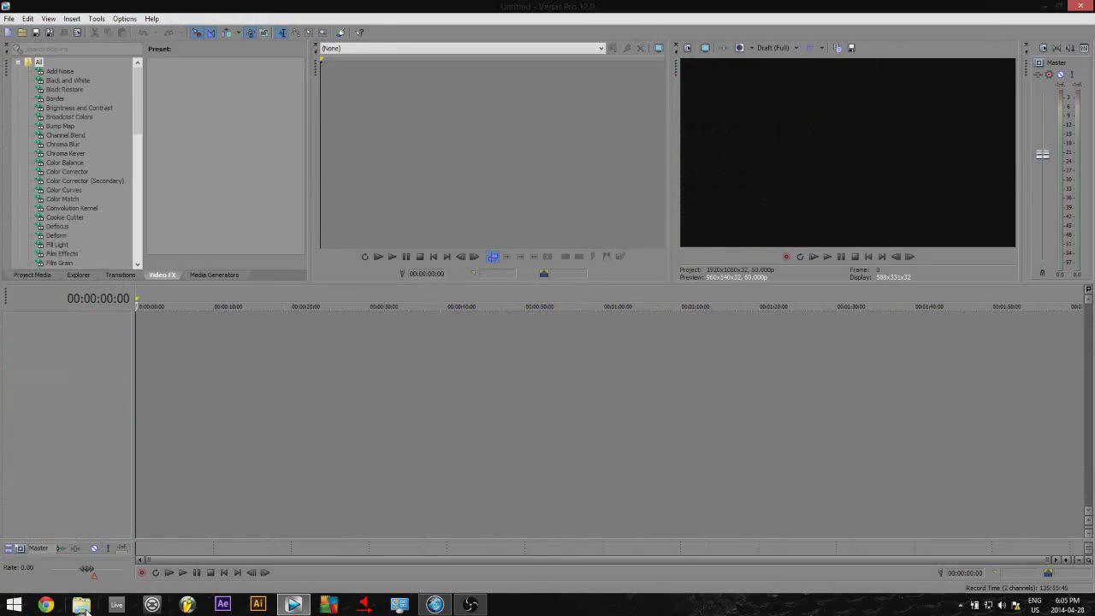
# Step: Switch to File Explorer and open the outlast folder on the TOSHIBA EXT drive
pyautogui.click(83, 606)
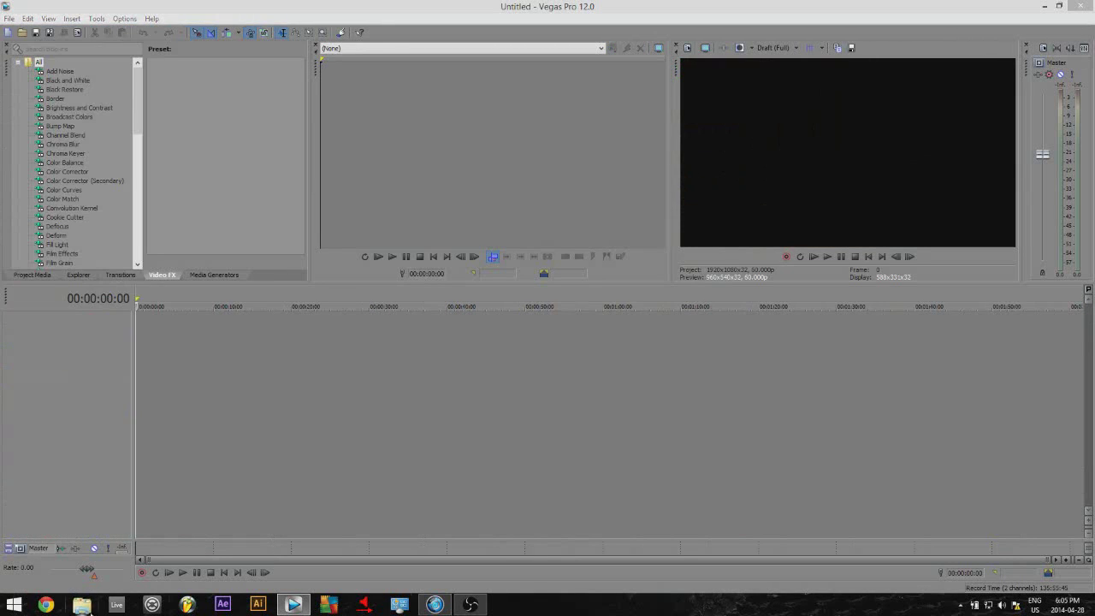
pyautogui.doubleClick(478, 381)
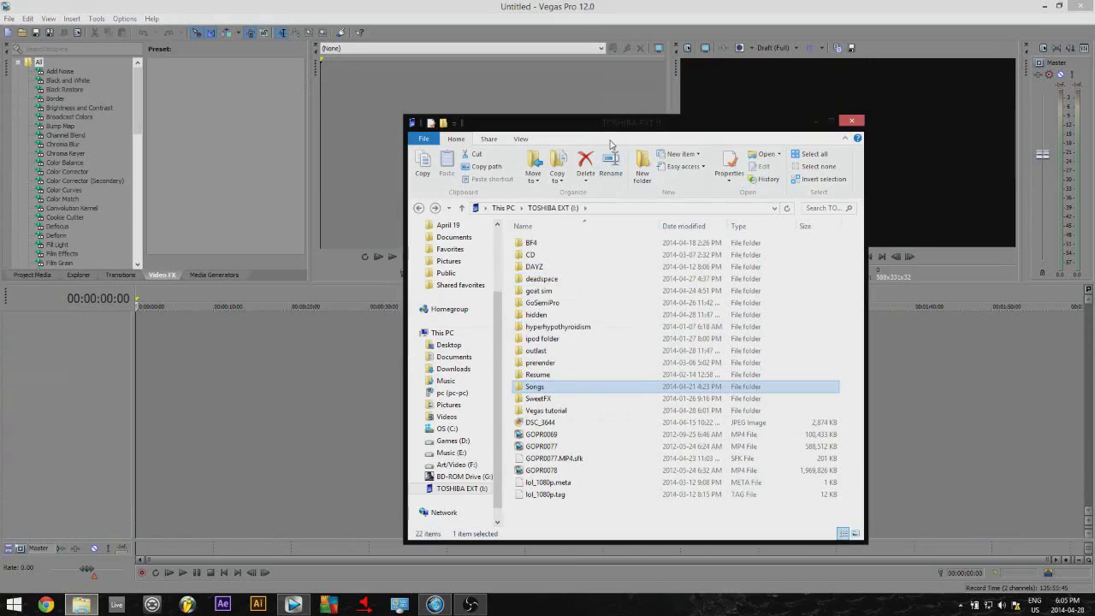
pyautogui.moveTo(628, 121); pyautogui.dragTo(679, 117)
pyautogui.click(612, 285)
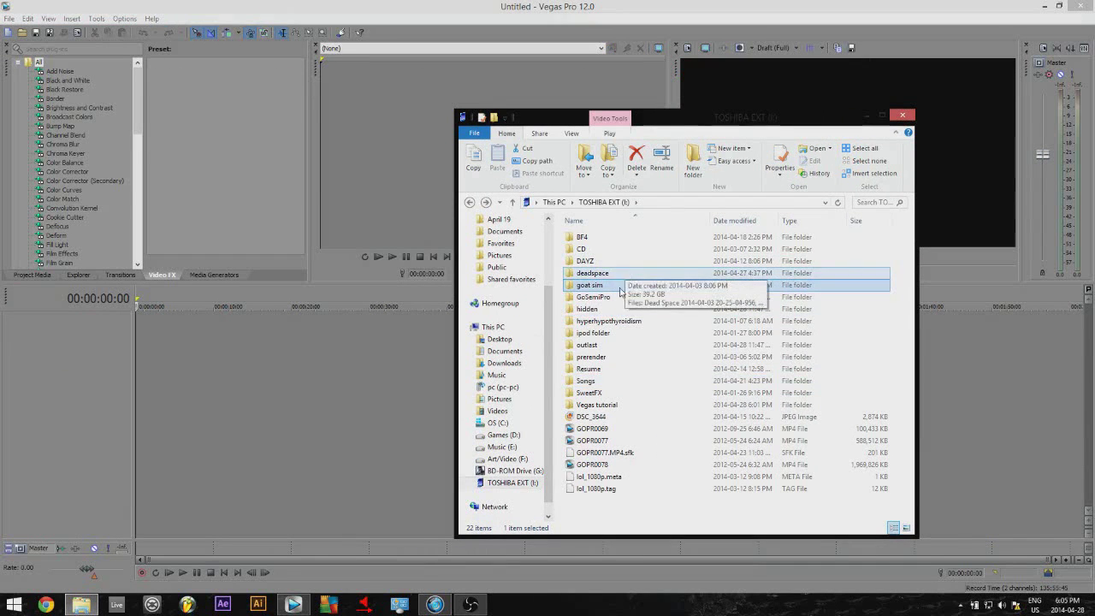
pyautogui.doubleClick(599, 345)
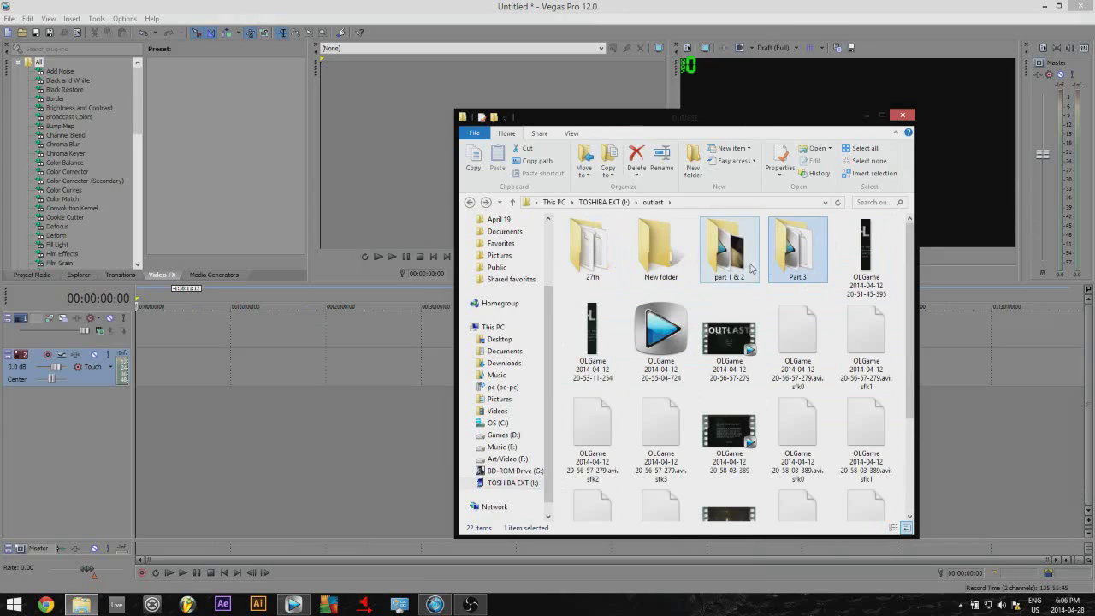
pyautogui.click(750, 269)
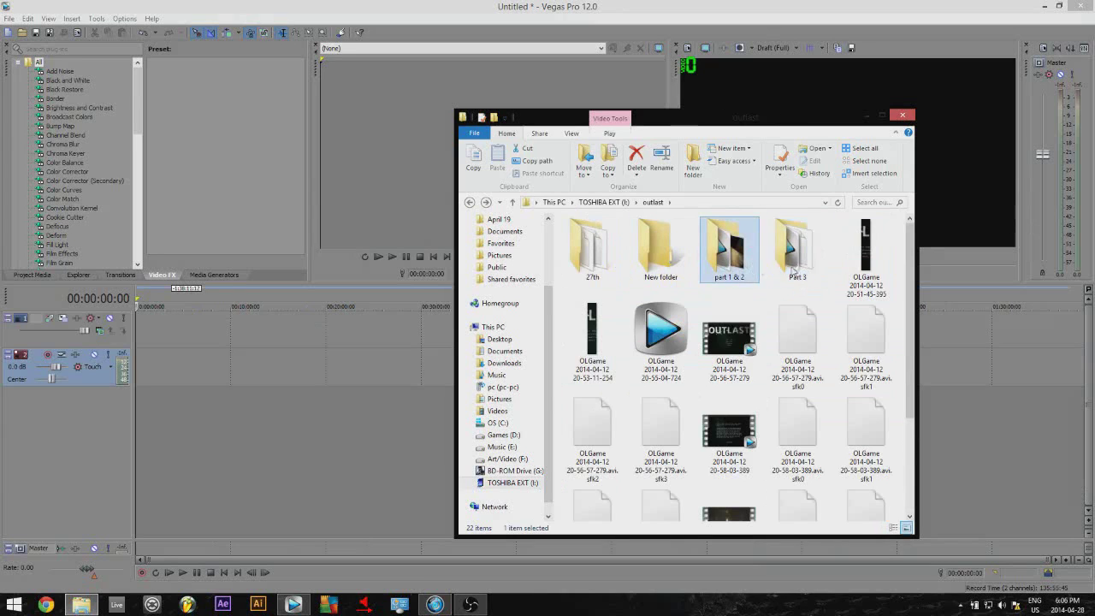
pyautogui.click(747, 347)
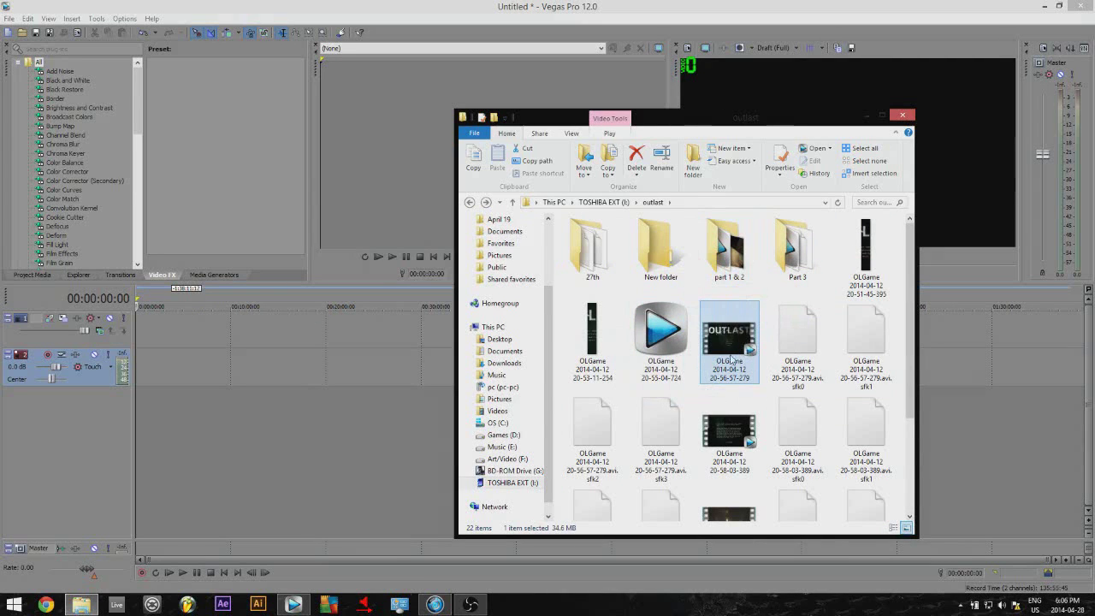
pyautogui.moveTo(176, 331); pyautogui.dragTo(347, 375)
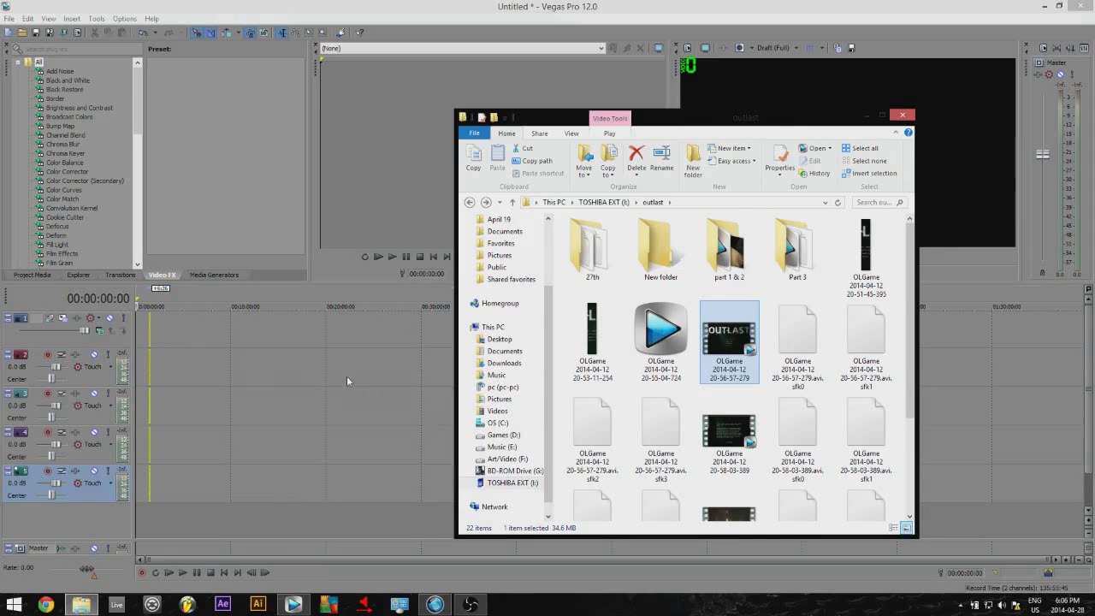
pyautogui.moveTo(728, 427); pyautogui.dragTo(176, 326)
# Step: Scrub through the long gameplay clip and inspect its audio waveform around the 13-minute mark
pyautogui.click(242, 516)
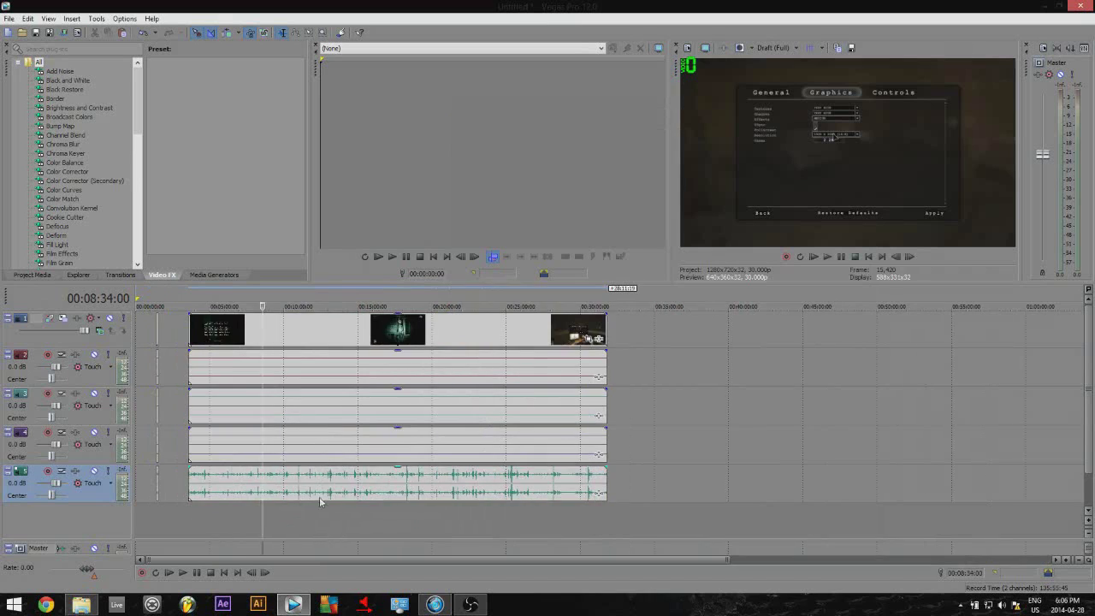
pyautogui.scroll(5, 255, 511)
pyautogui.scroll(-3, 255, 510)
pyautogui.click(242, 514)
pyautogui.click(268, 521)
pyautogui.click(340, 519)
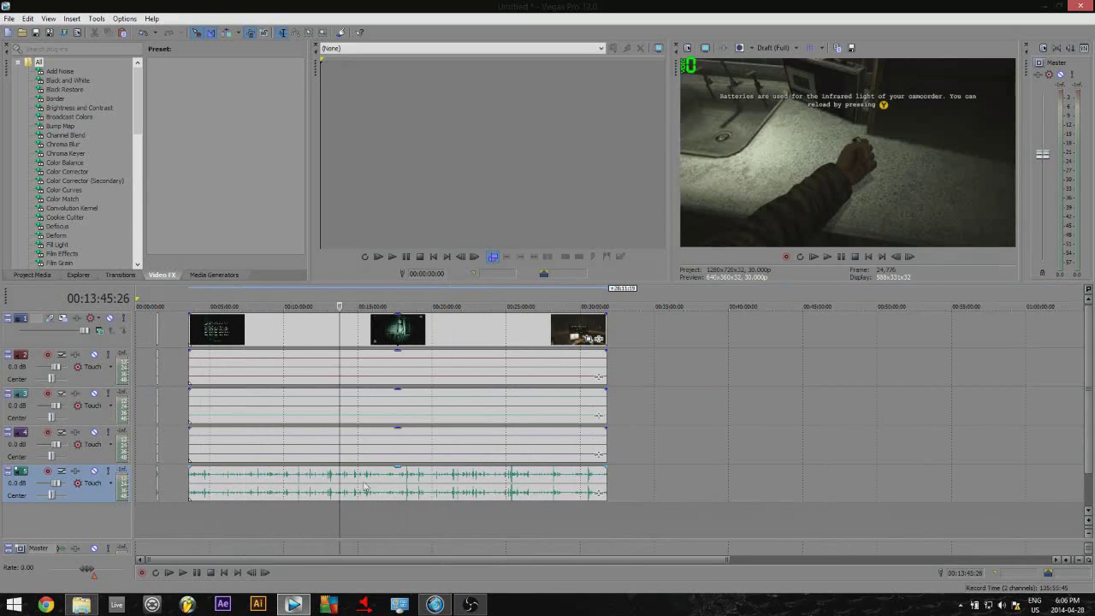
pyautogui.click(336, 486)
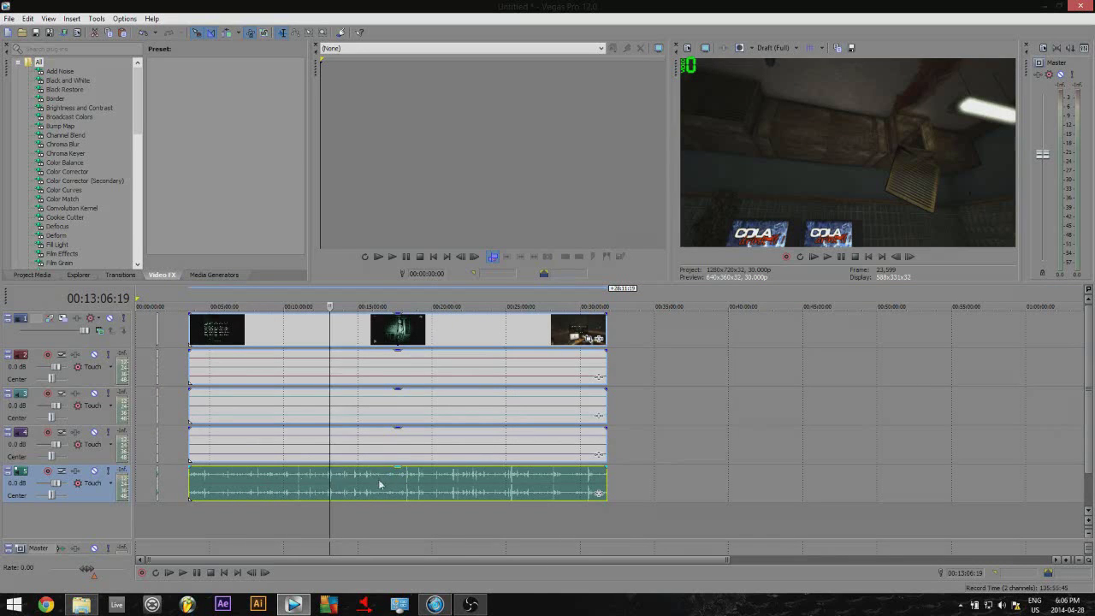
pyautogui.click(326, 449)
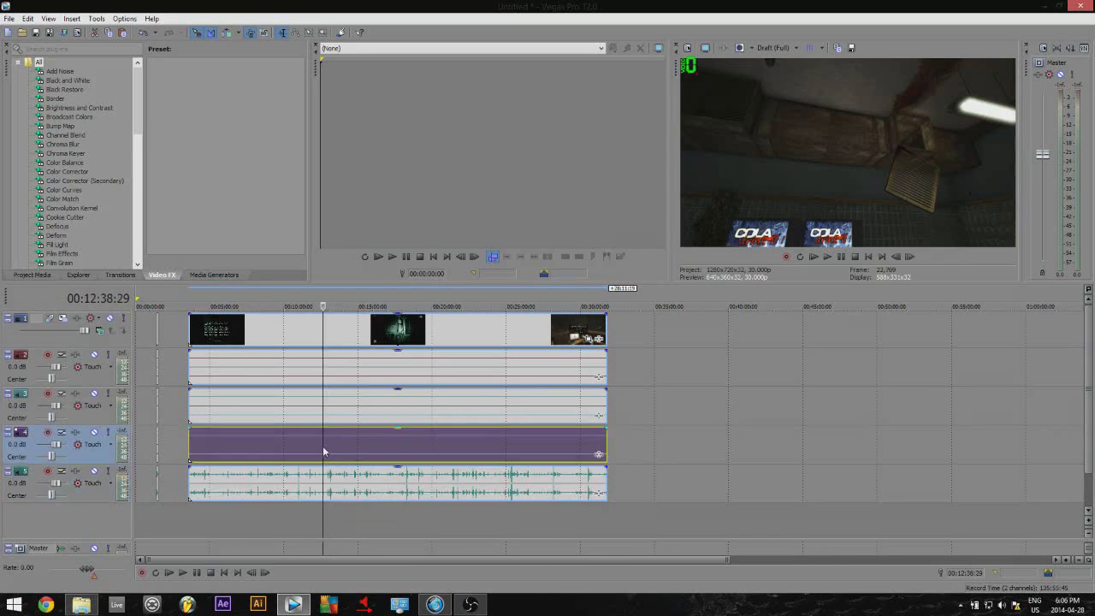
pyautogui.click(345, 494)
pyautogui.click(325, 524)
pyautogui.click(327, 516)
pyautogui.click(331, 518)
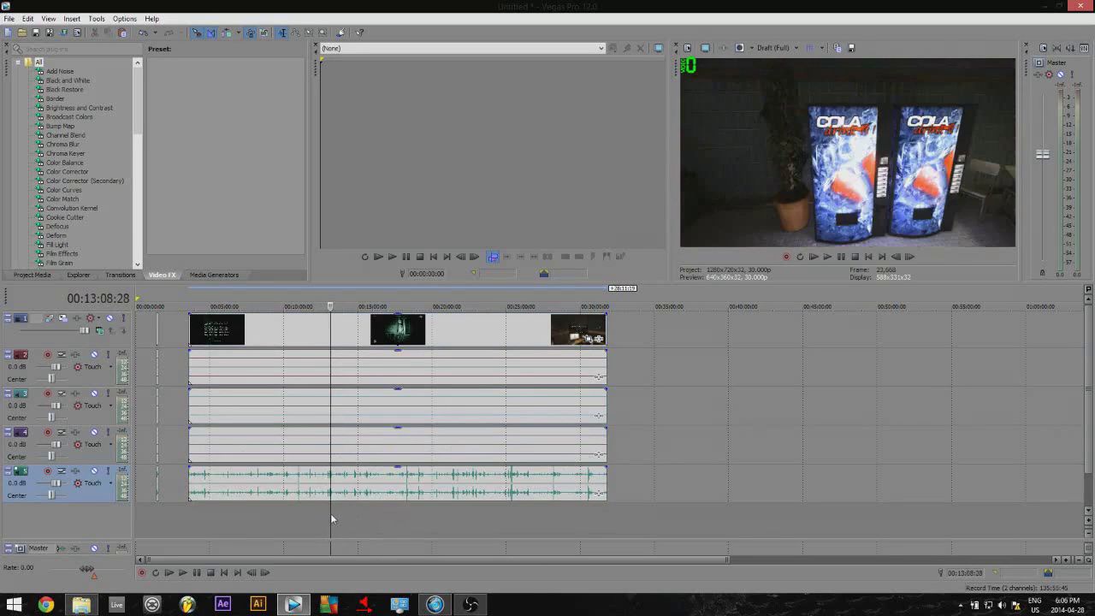
pyautogui.click(328, 518)
# Step: Preview the footage near 00:12:55 and split the long clip with its audio at 00:13:05:15
pyautogui.scroll(5, 550, 519)
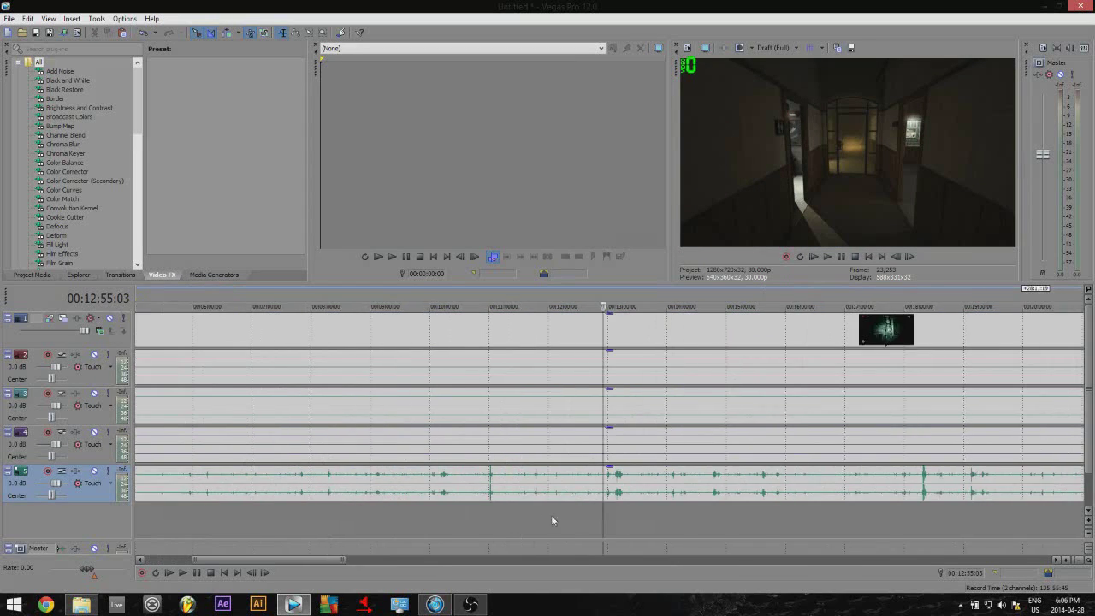
pyautogui.scroll(-3, 573, 501)
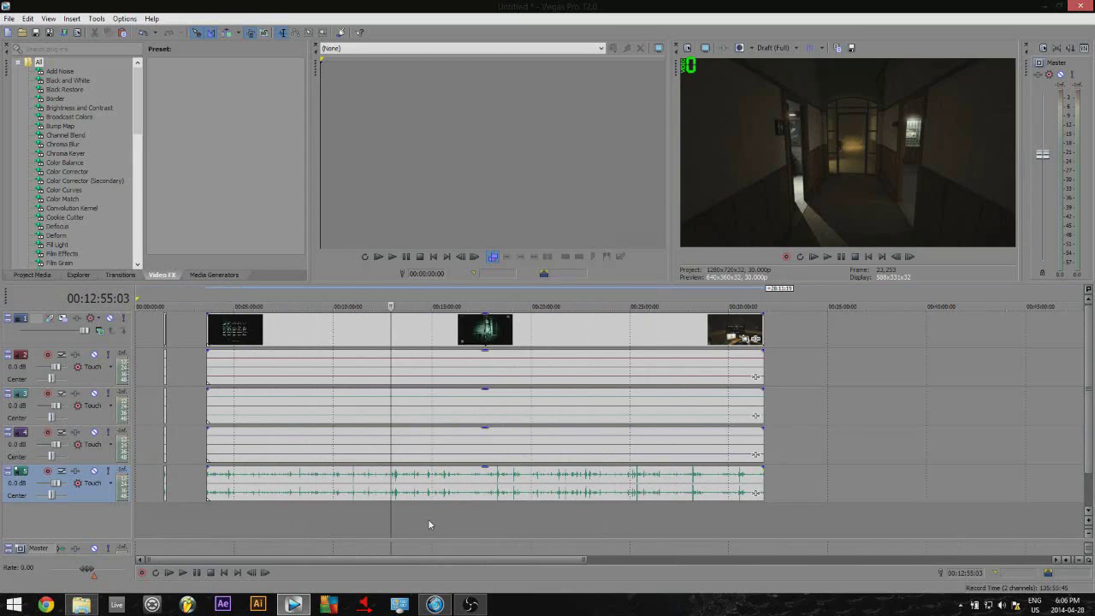
pyautogui.scroll(1, 549, 513)
pyautogui.click(521, 522)
pyautogui.press('space')
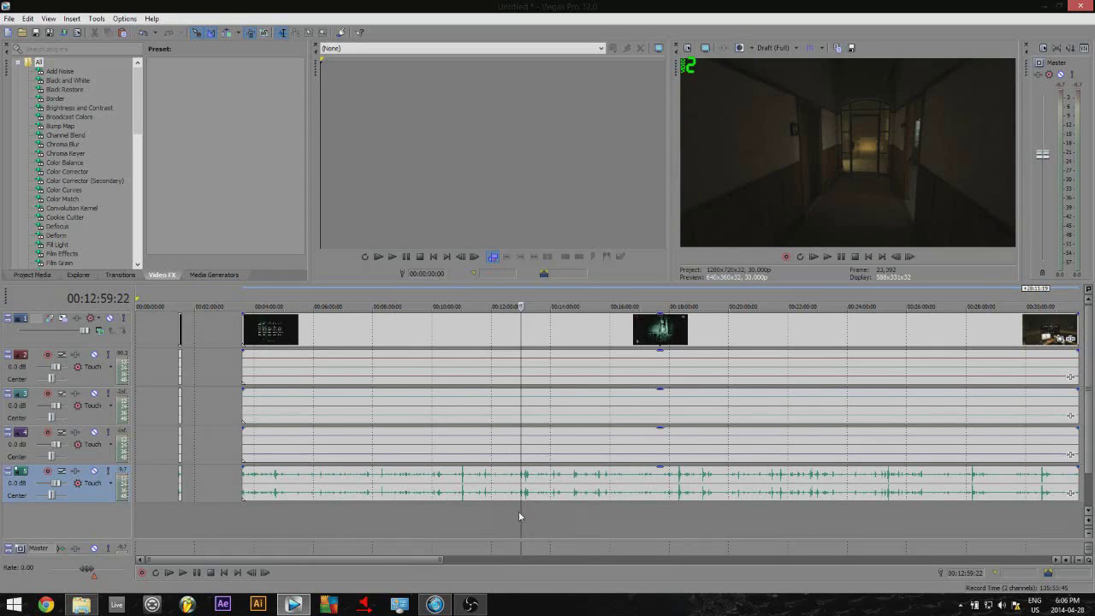
pyautogui.click(507, 515)
pyautogui.click(525, 516)
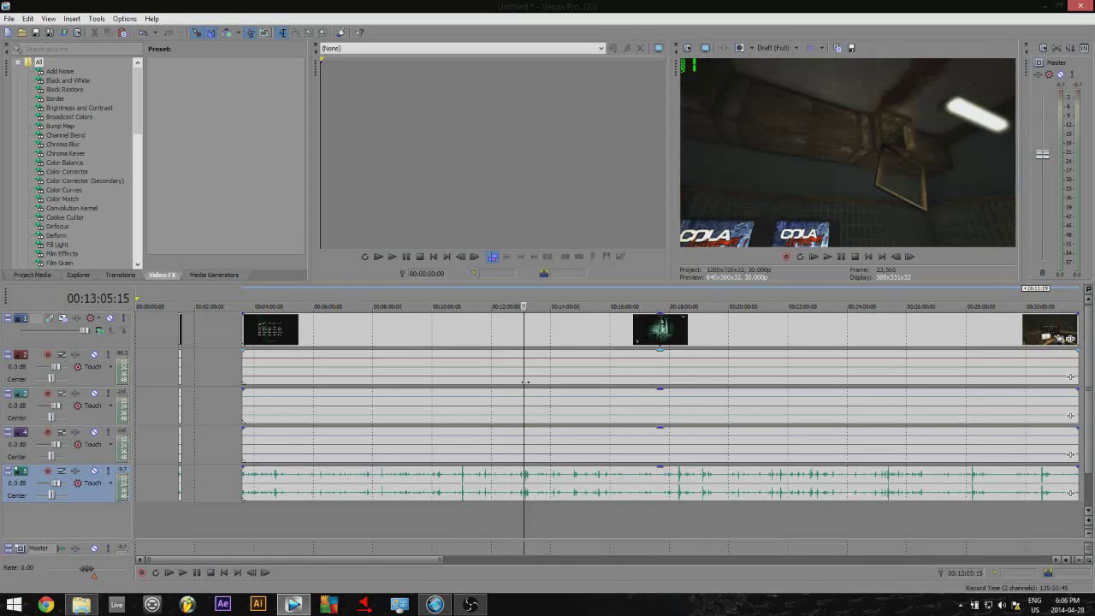
# Step: Play on from the first cut and split the clip with its audio again at 00:13:23:28
pyautogui.click(546, 528)
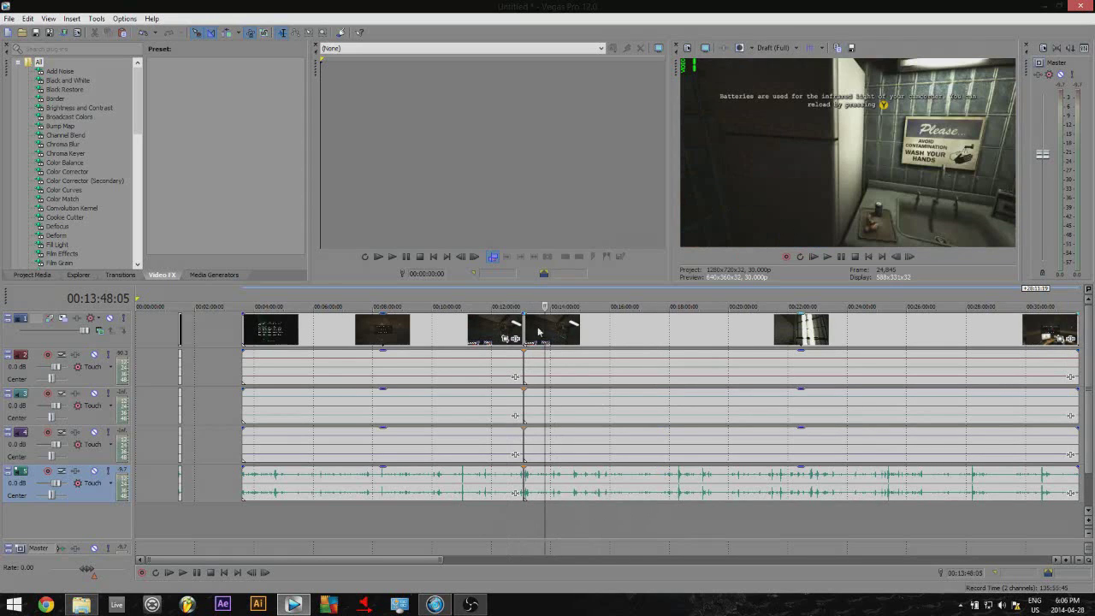
pyautogui.click(491, 527)
pyautogui.click(525, 510)
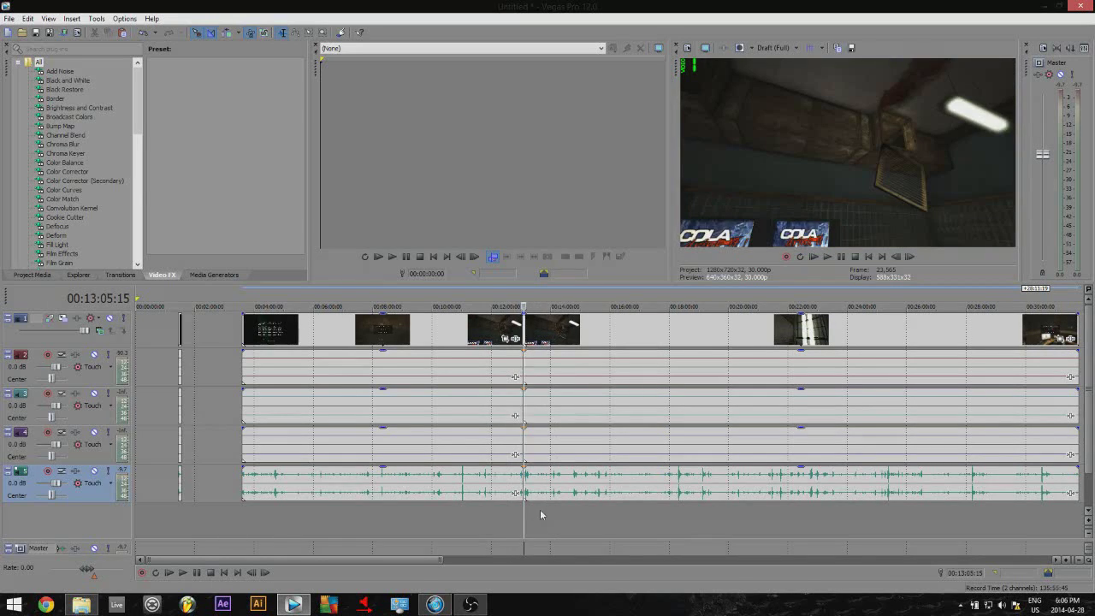
pyautogui.press('space')
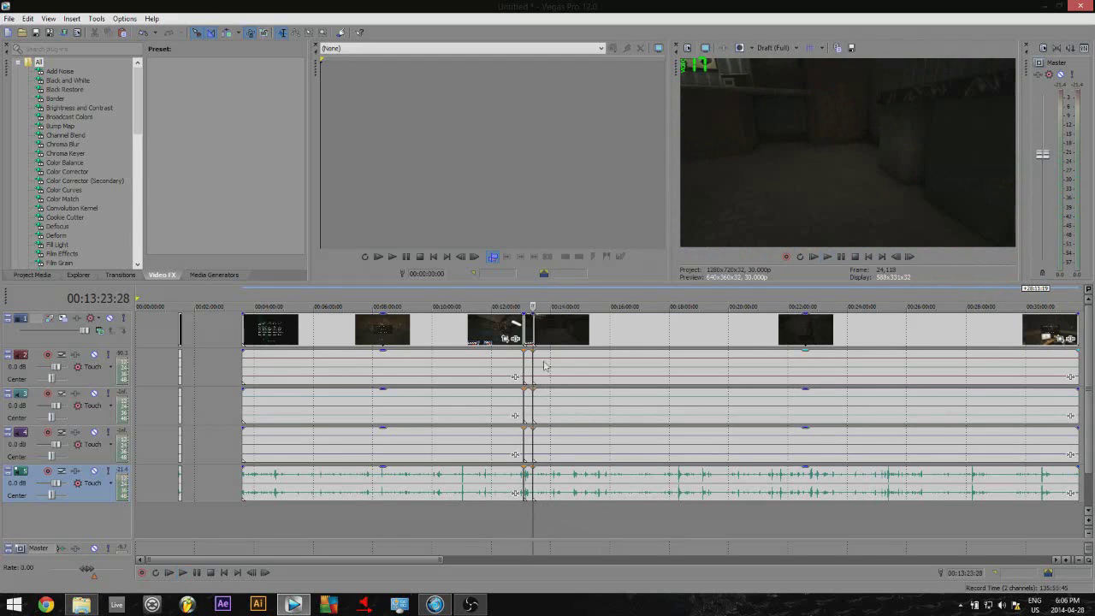
# Step: Move the short section between the two cuts into the gap before the long clip, starting at about 00:02:00
pyautogui.scroll(1, 533, 507)
pyautogui.click(586, 515)
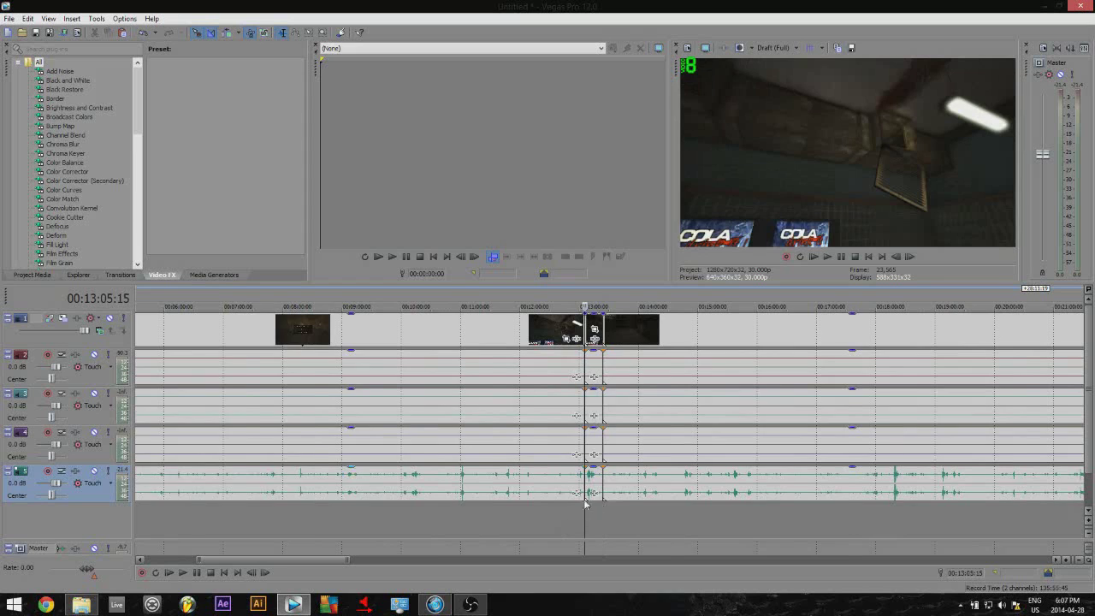
pyautogui.scroll(-3, 586, 505)
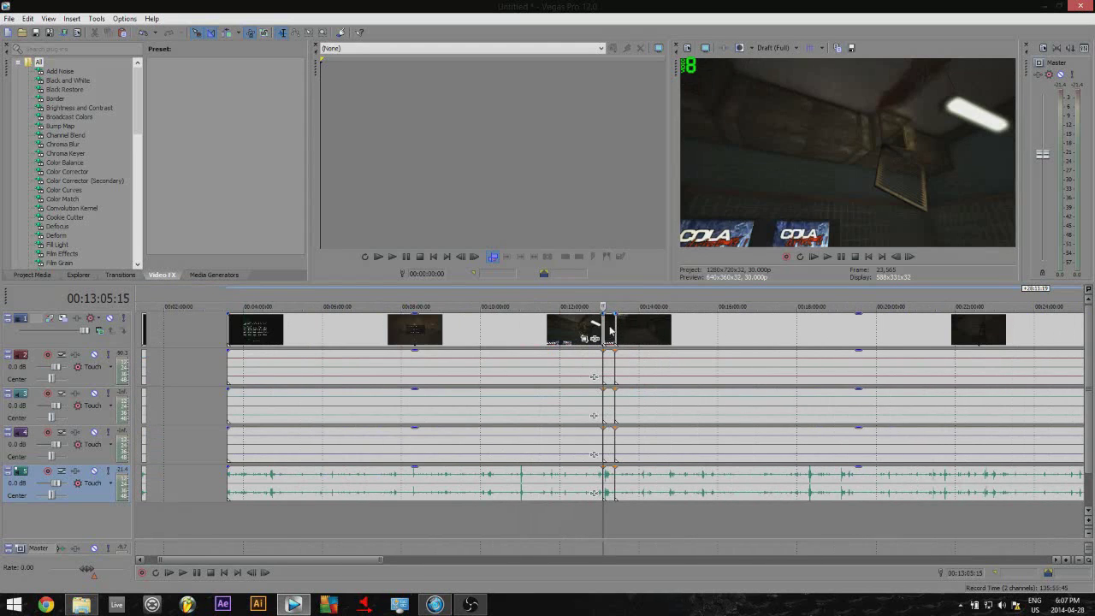
pyautogui.moveTo(610, 330); pyautogui.dragTo(171, 337)
# Step: Cut out a short section ending at 00:14:57:16 and place it directly after the first extracted section
pyautogui.click(654, 518)
pyautogui.click(665, 509)
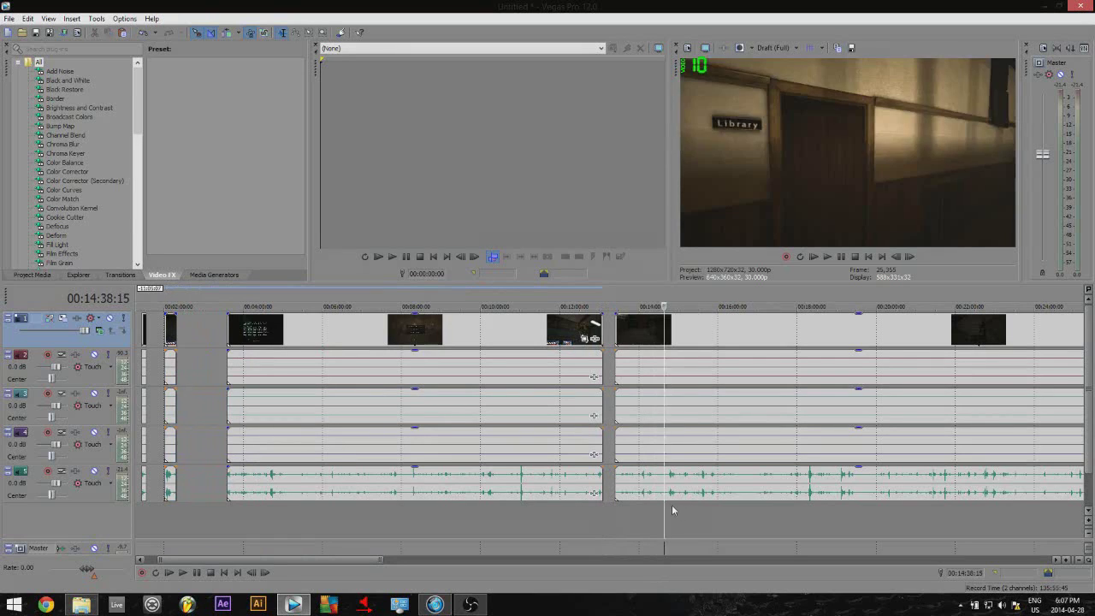
pyautogui.click(671, 505)
pyautogui.click(672, 507)
pyautogui.click(670, 511)
pyautogui.press('s')
pyautogui.click(676, 509)
pyautogui.press('s')
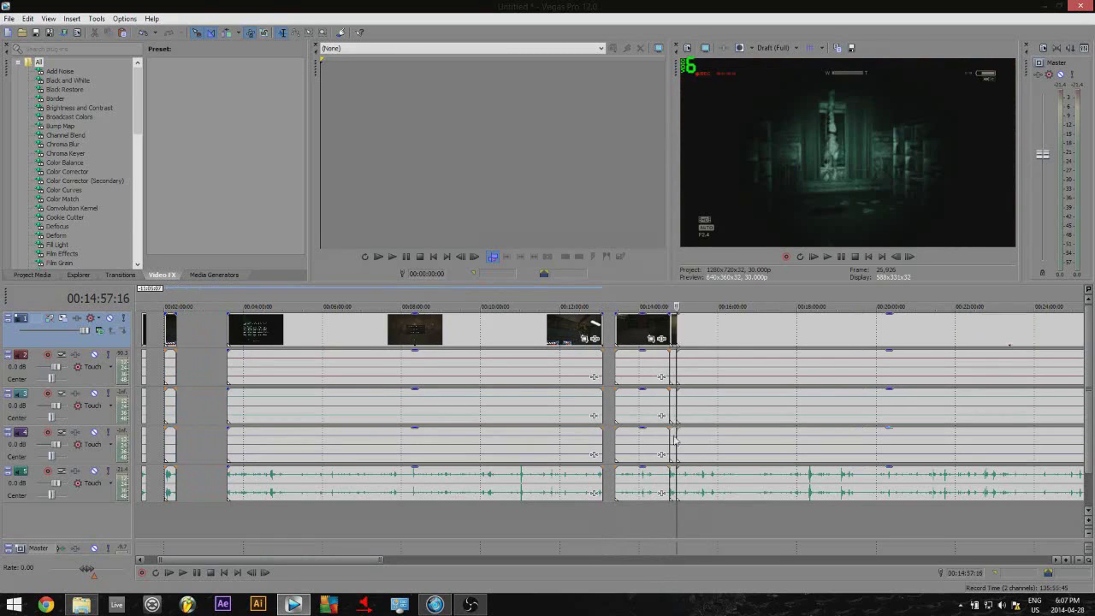
pyautogui.moveTo(675, 338); pyautogui.dragTo(183, 332)
# Step: Play back the two extracted sections and review the transition where they meet
pyautogui.click(169, 519)
pyautogui.press('space')
pyautogui.scroll(5, 269, 511)
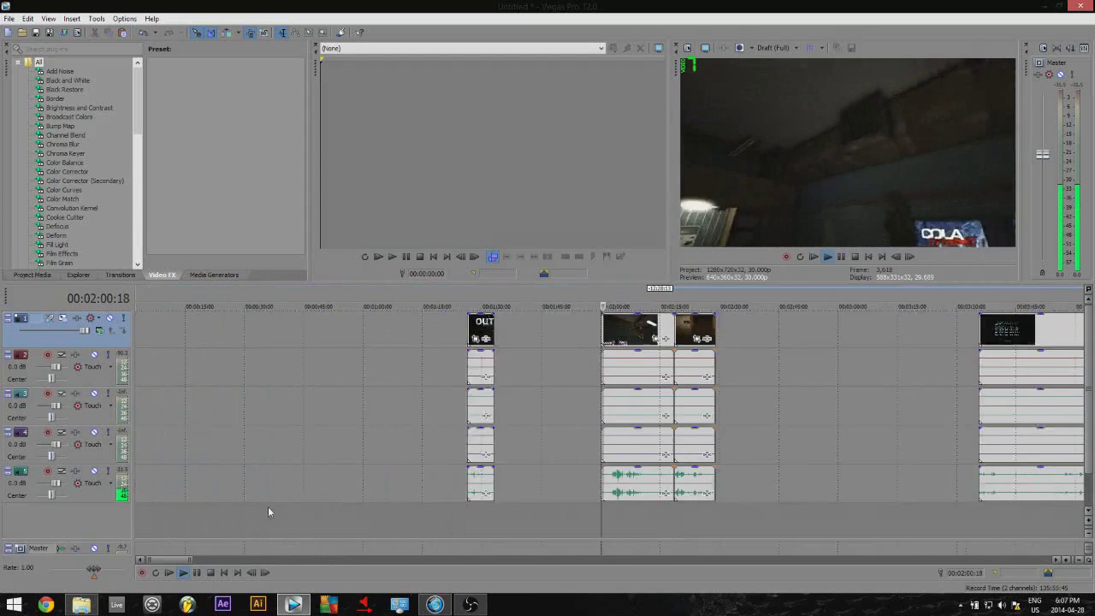
pyautogui.scroll(-2, 569, 504)
pyautogui.press('space')
pyautogui.click(494, 513)
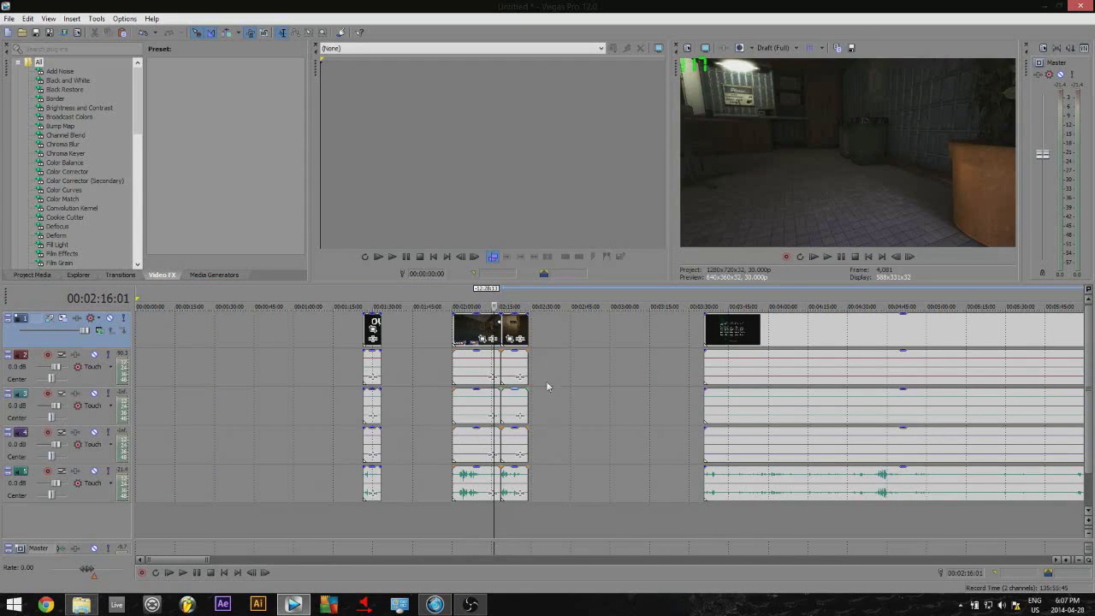
pyautogui.click(508, 330)
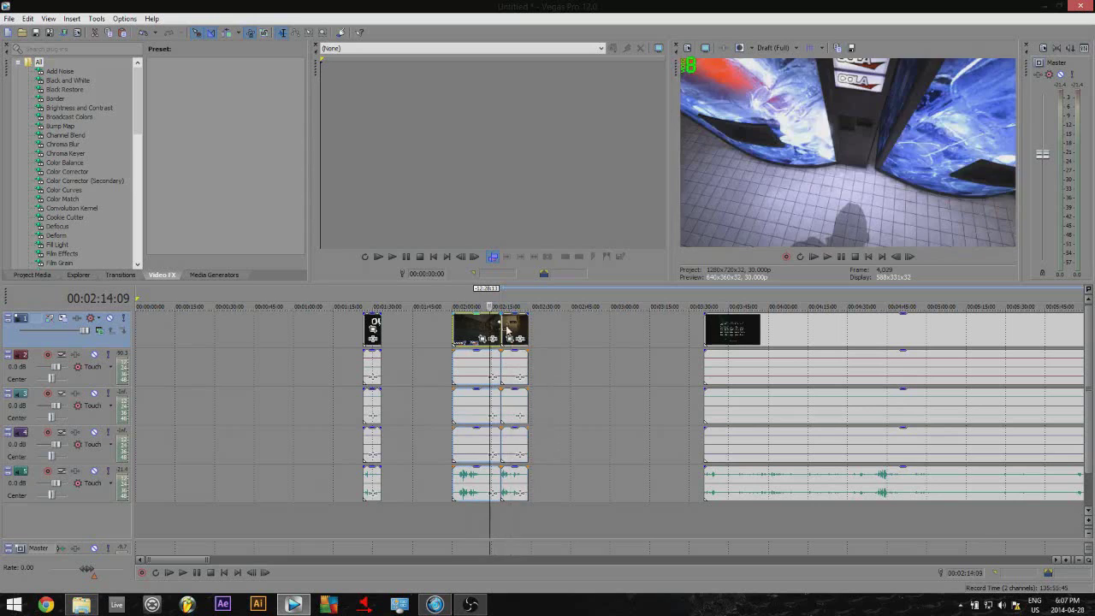
pyautogui.press('space')
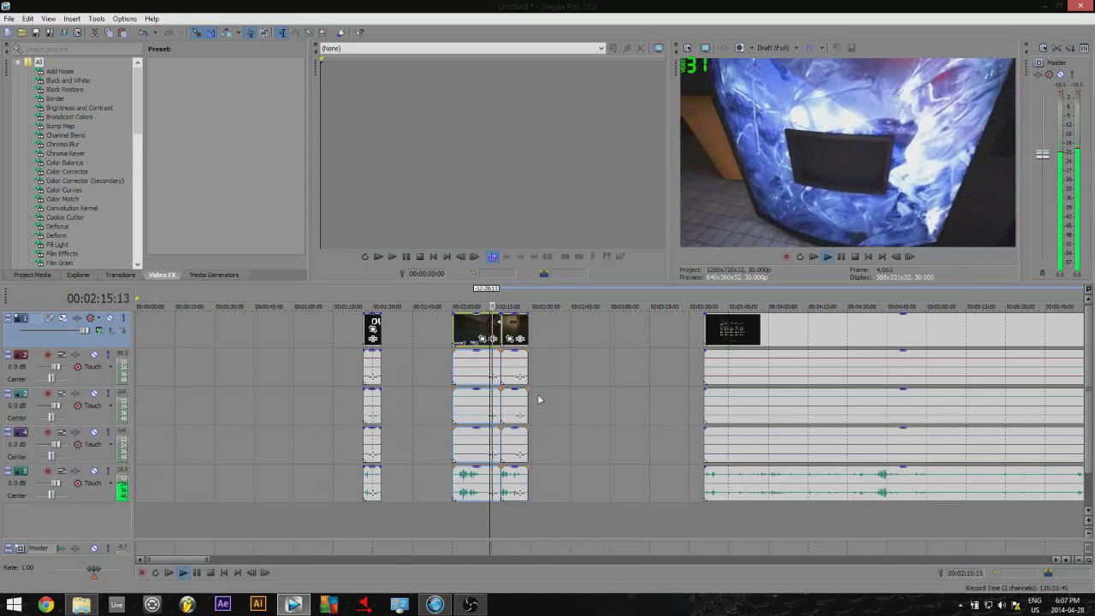
pyautogui.press('Return')
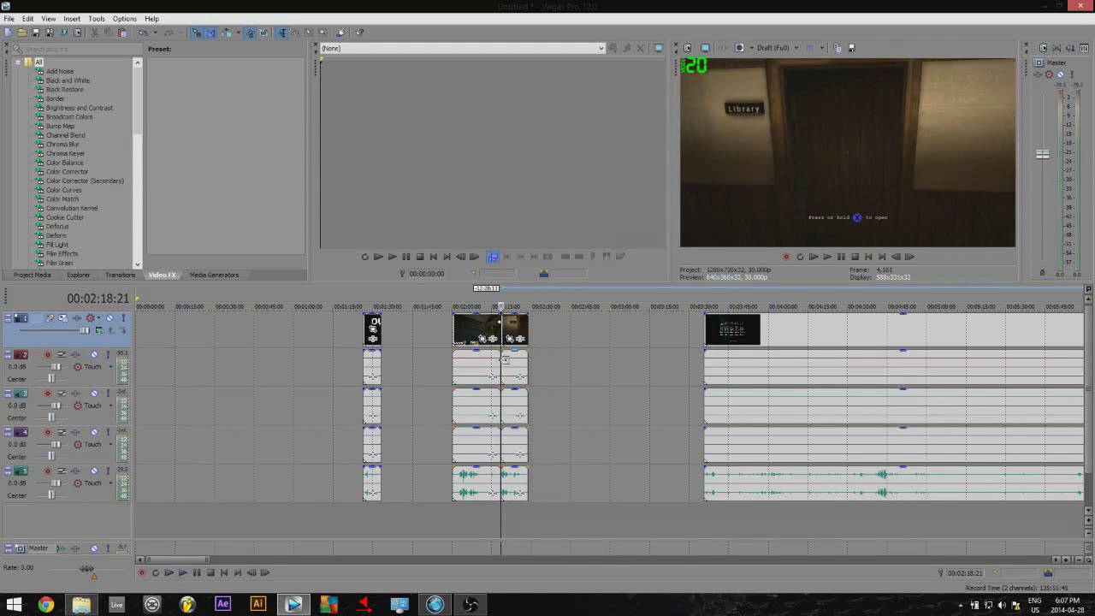
# Step: Overlap the second extracted section with the end of the first by about 6 seconds to create a crossfade
pyautogui.click(492, 515)
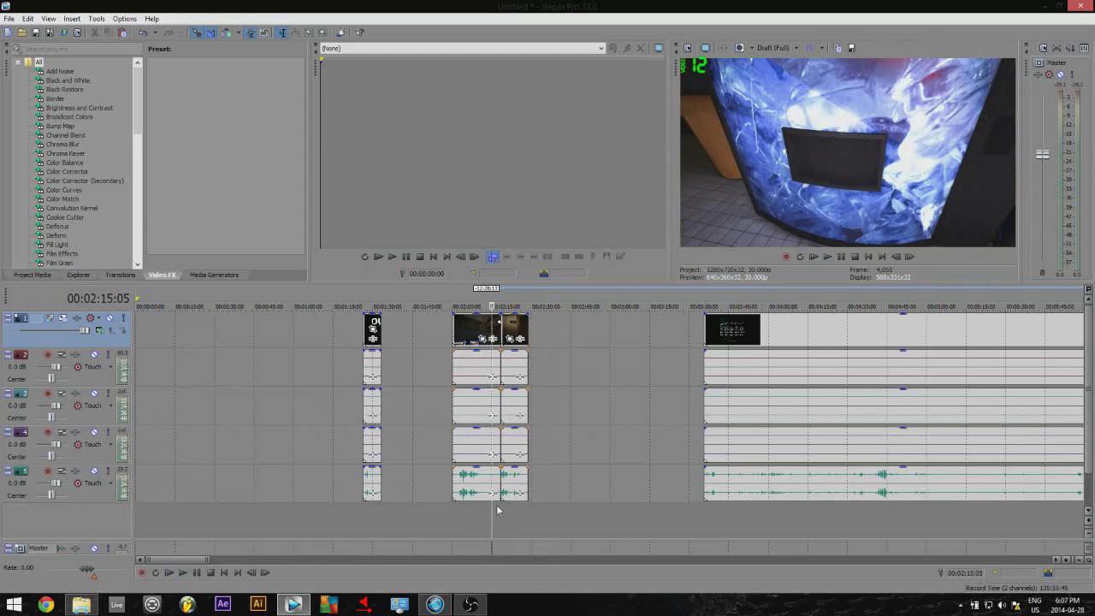
pyautogui.hotkey('ctrl', 'a')
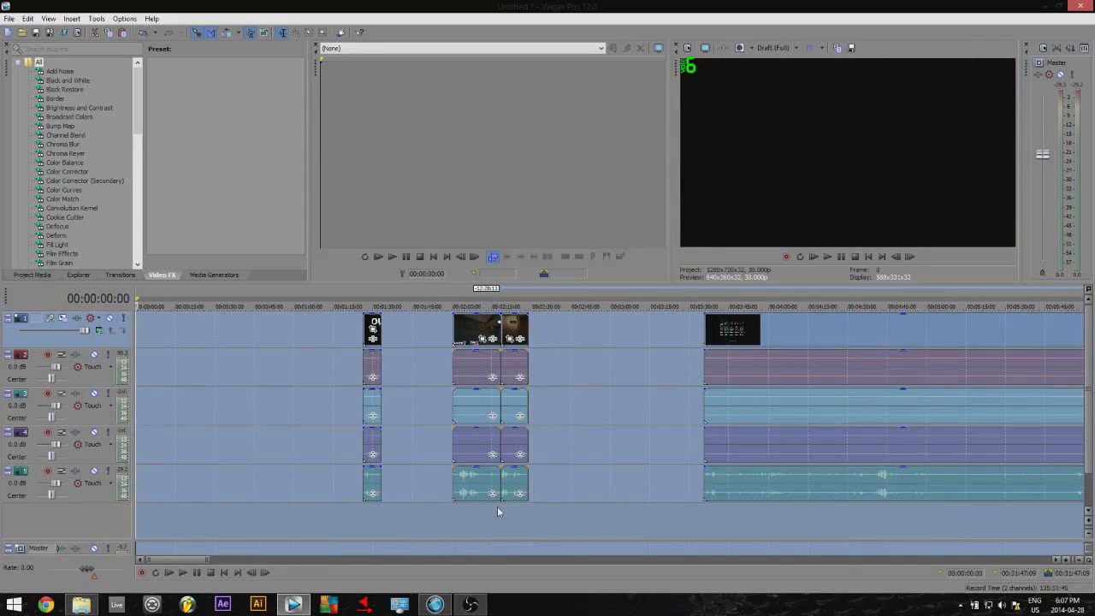
pyautogui.click(497, 512)
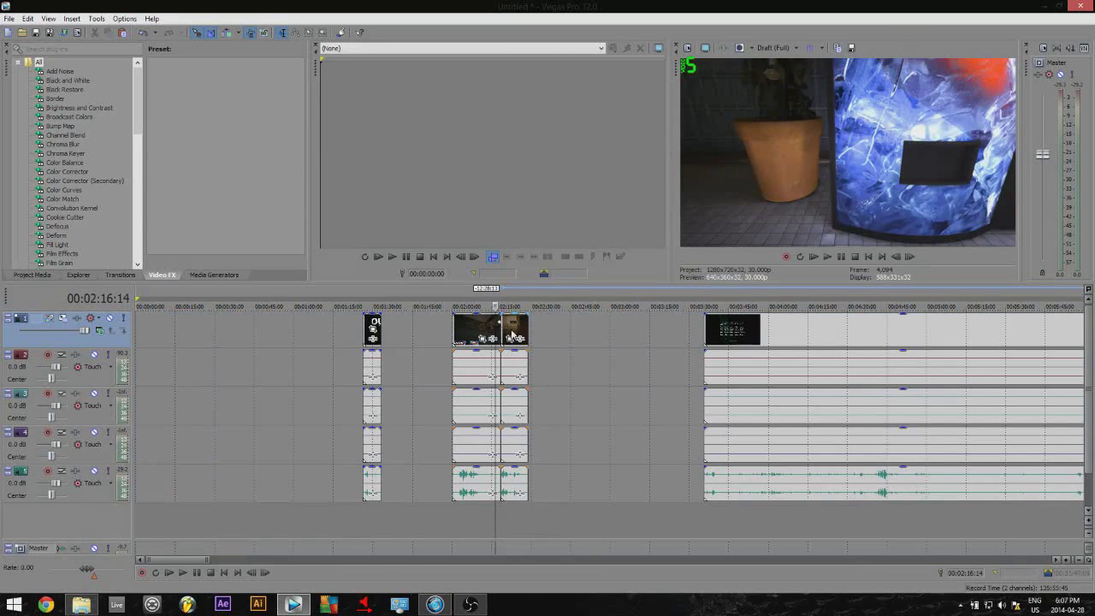
pyautogui.moveTo(516, 329); pyautogui.dragTo(498, 329)
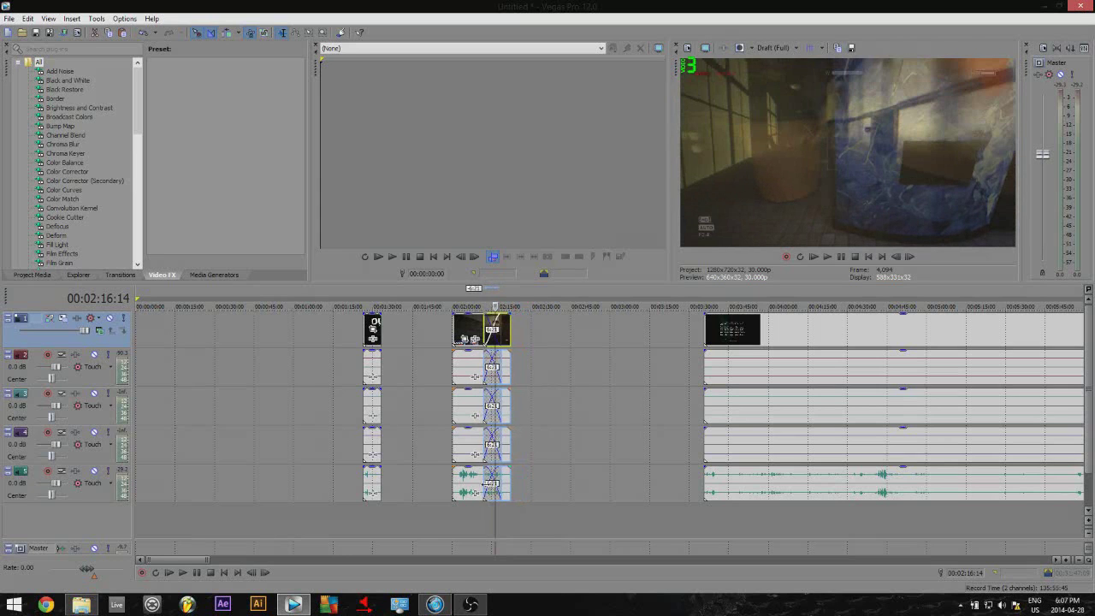
pyautogui.scroll(3, 594, 520)
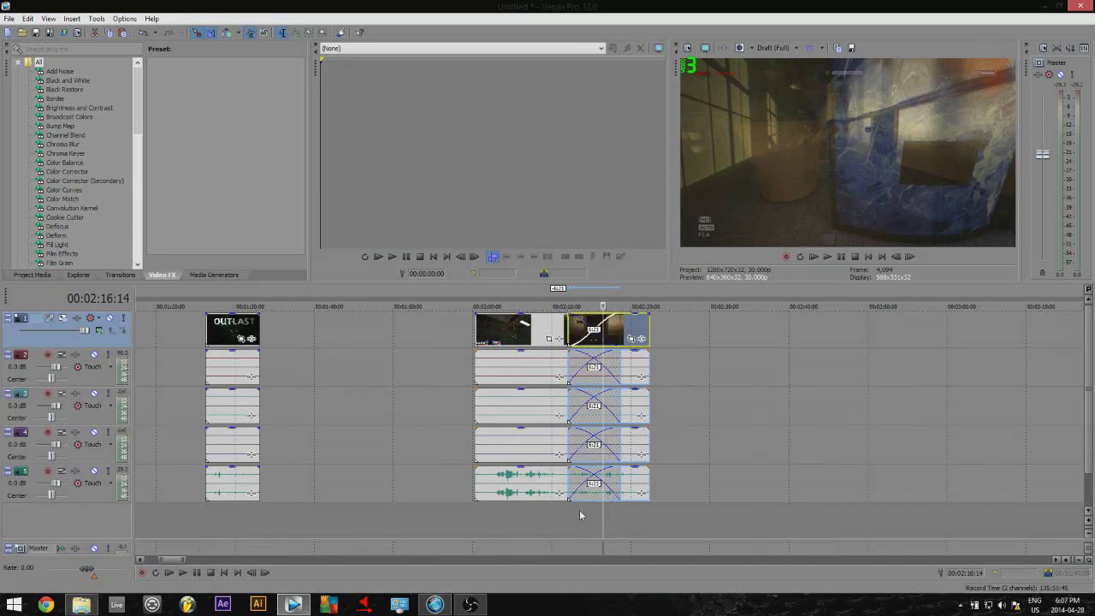
# Step: Play back the crossfade between the two extracted sections
pyautogui.click(580, 514)
pyautogui.press('space')
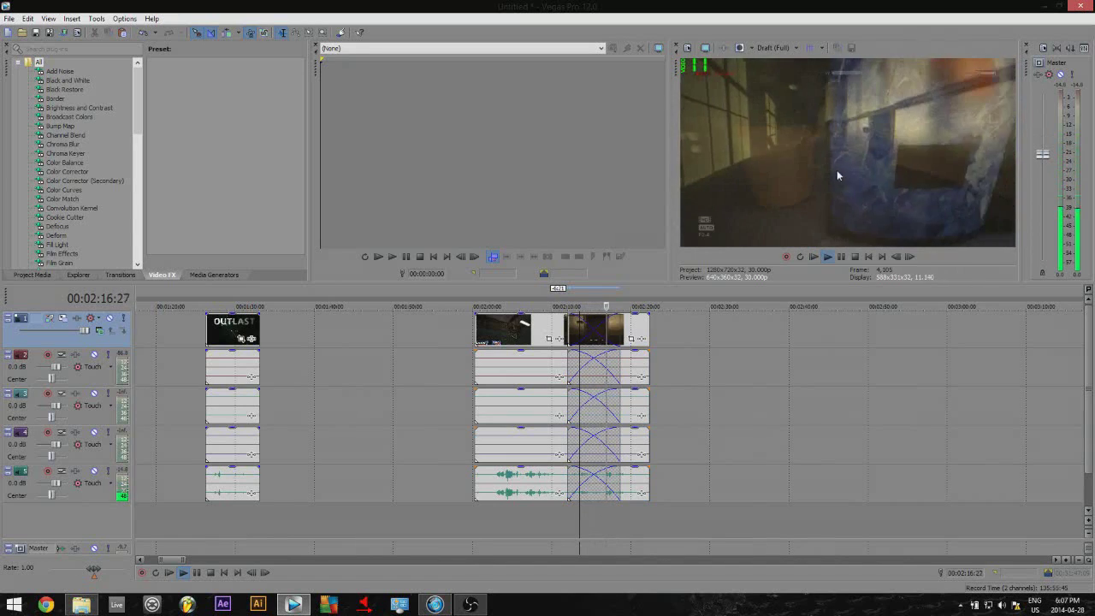
pyautogui.press('space')
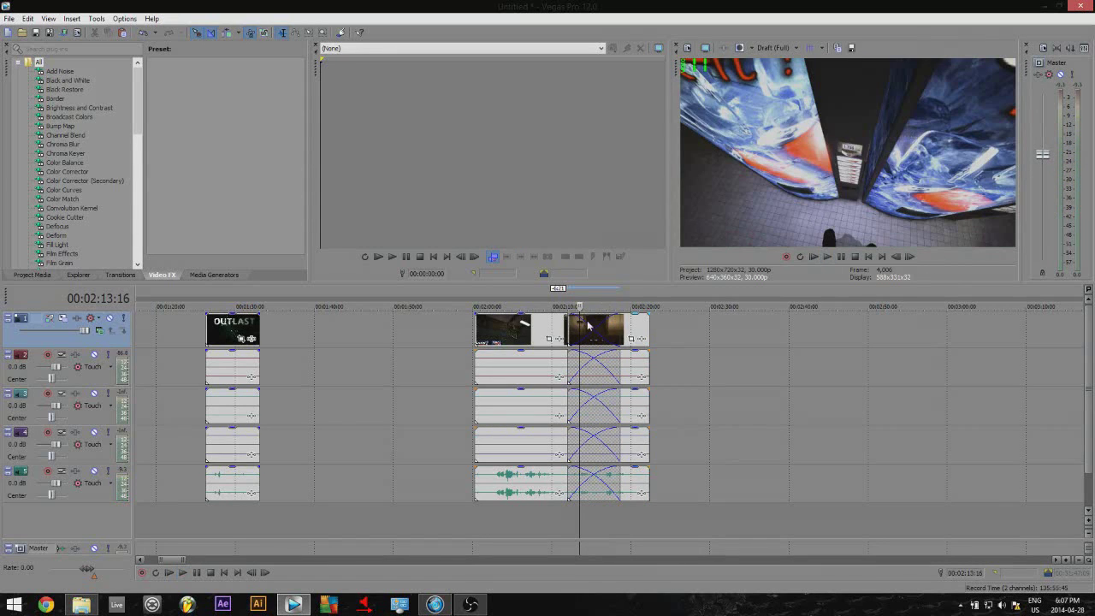
# Step: Move the second section past the end of the first to remove their crossfade, leaving a small gap between them
pyautogui.click(578, 364)
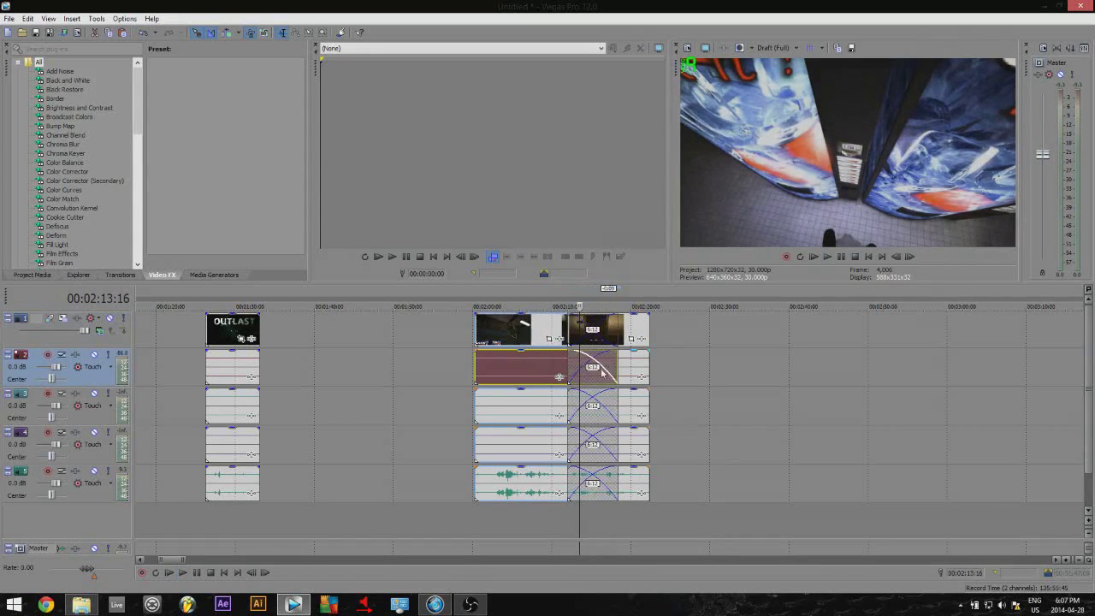
pyautogui.click(589, 362)
pyautogui.moveTo(648, 314); pyautogui.dragTo(660, 348)
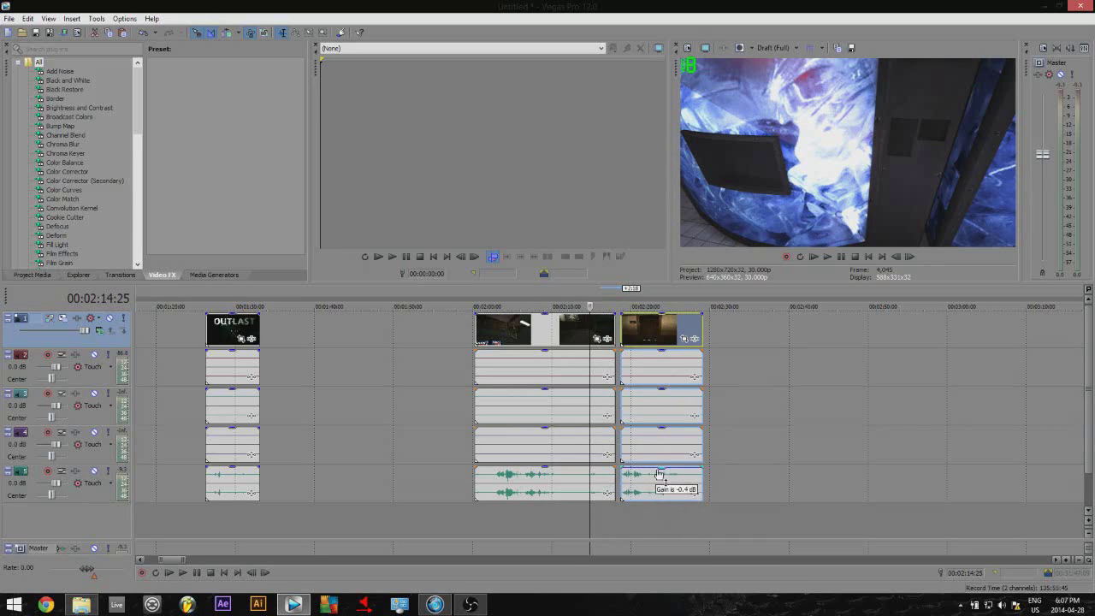
# Step: Play back the very beginning of the second section
pyautogui.click(629, 511)
pyautogui.click(618, 510)
pyautogui.click(623, 506)
pyautogui.press('space')
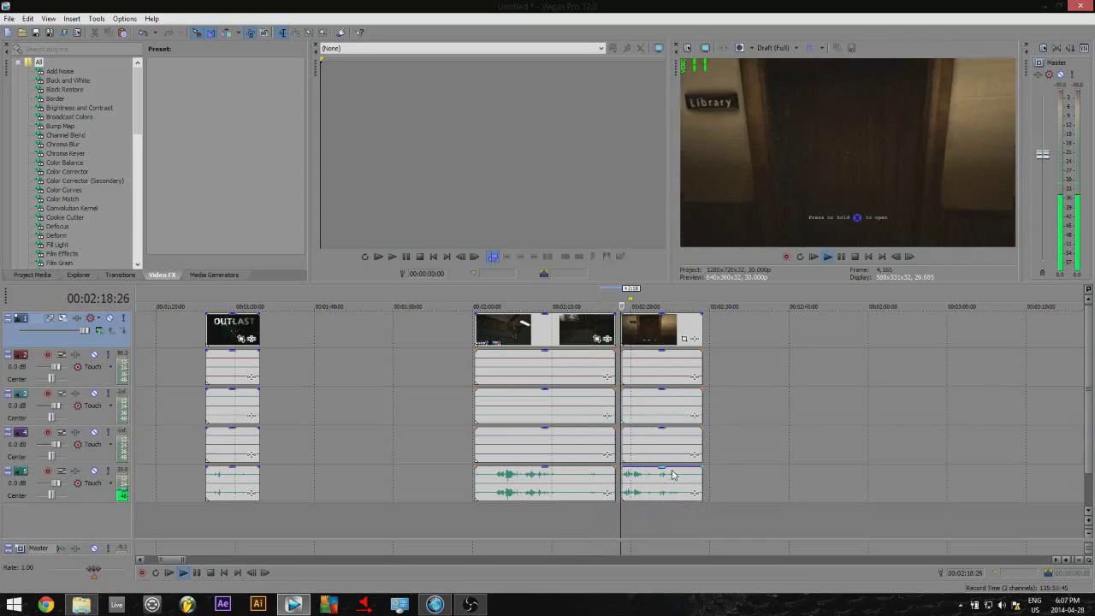
pyautogui.press('space')
# Step: Try to remove only the second section's audio event on track 5, and undo the removal
pyautogui.moveTo(663, 469); pyautogui.dragTo(635, 490)
pyautogui.scroll(-1, 637, 501)
pyautogui.scroll(2, 658, 498)
pyautogui.scroll(-1, 672, 493)
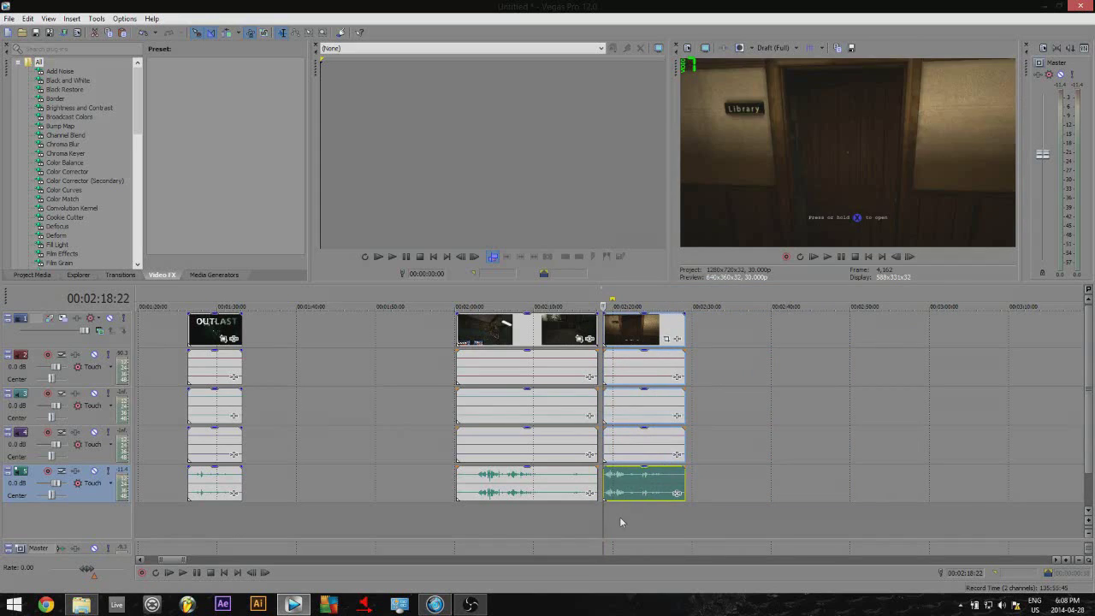
pyautogui.click(616, 519)
pyautogui.click(628, 491)
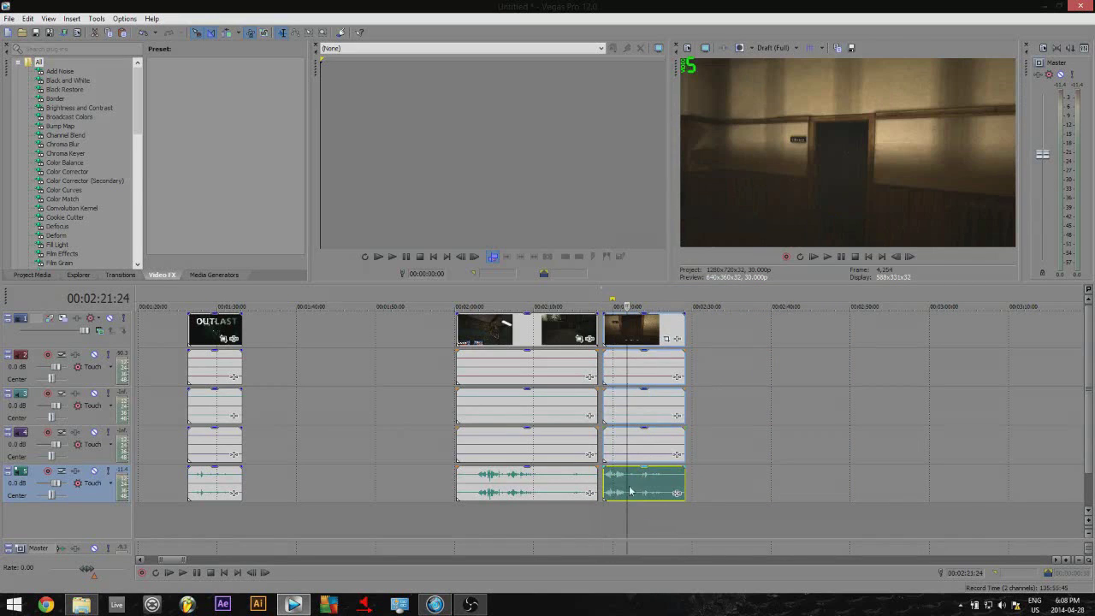
pyautogui.rightClick(633, 486)
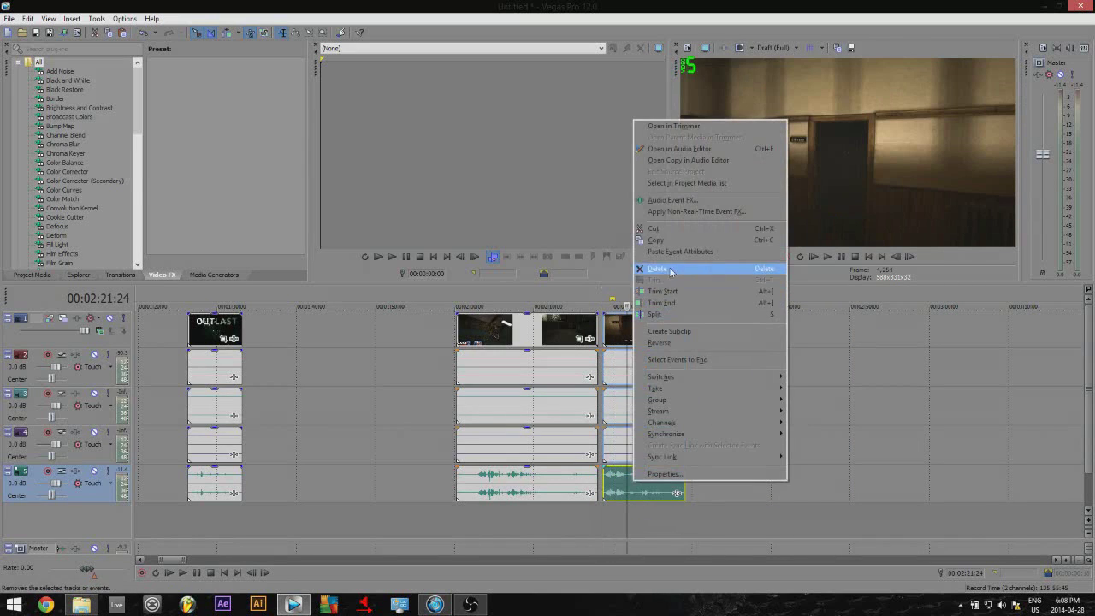
pyautogui.click(710, 227)
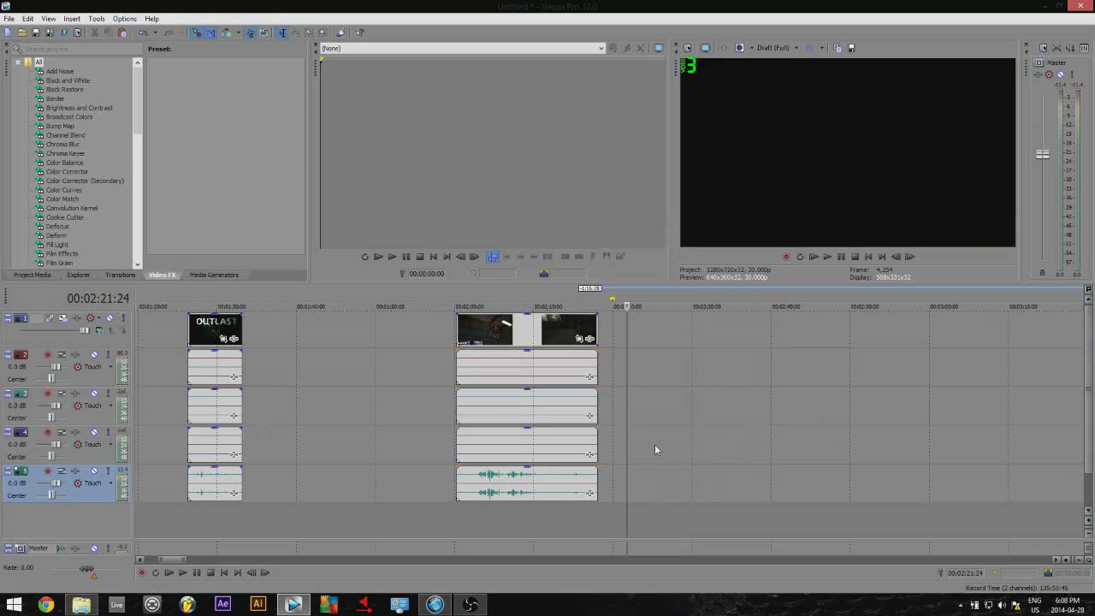
pyautogui.hotkey('ctrl', 'z')
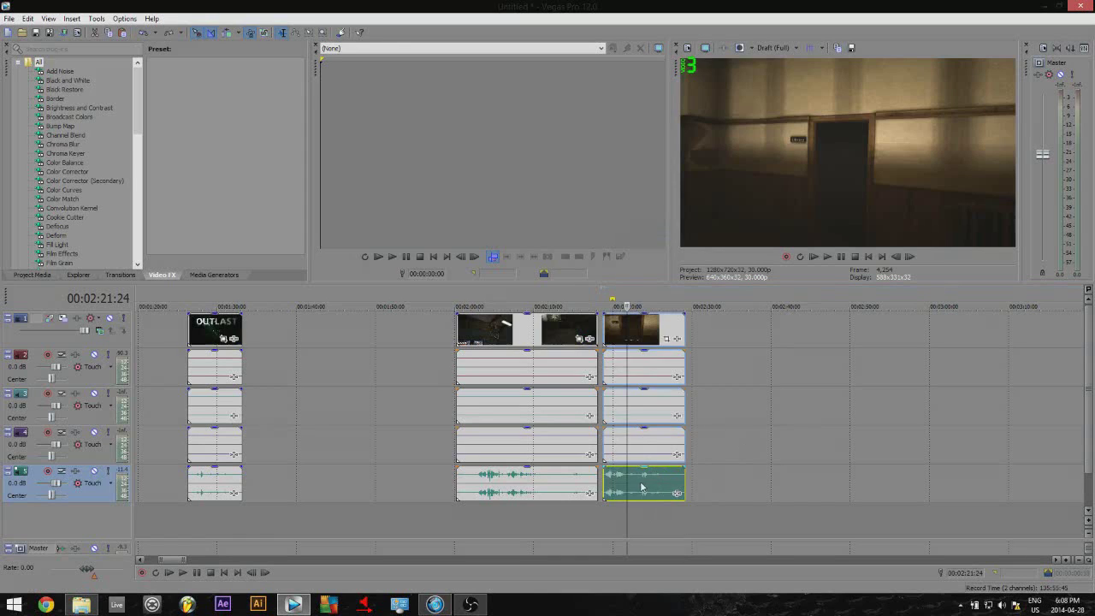
# Step: Remove the second section's track 5 audio event from its group
pyautogui.rightClick(634, 485)
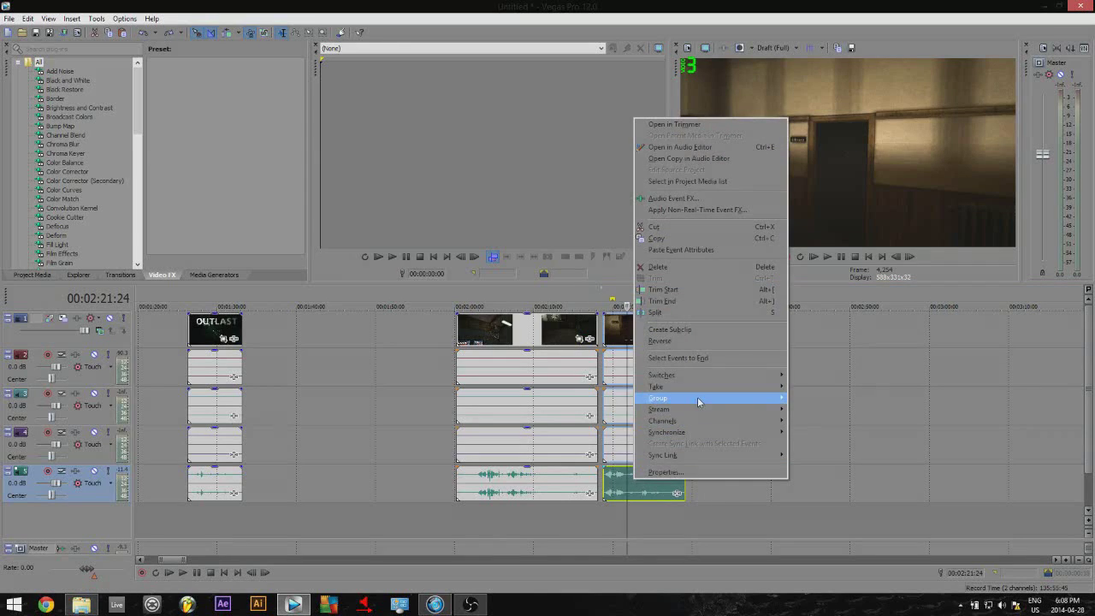
pyautogui.moveTo(698, 397)
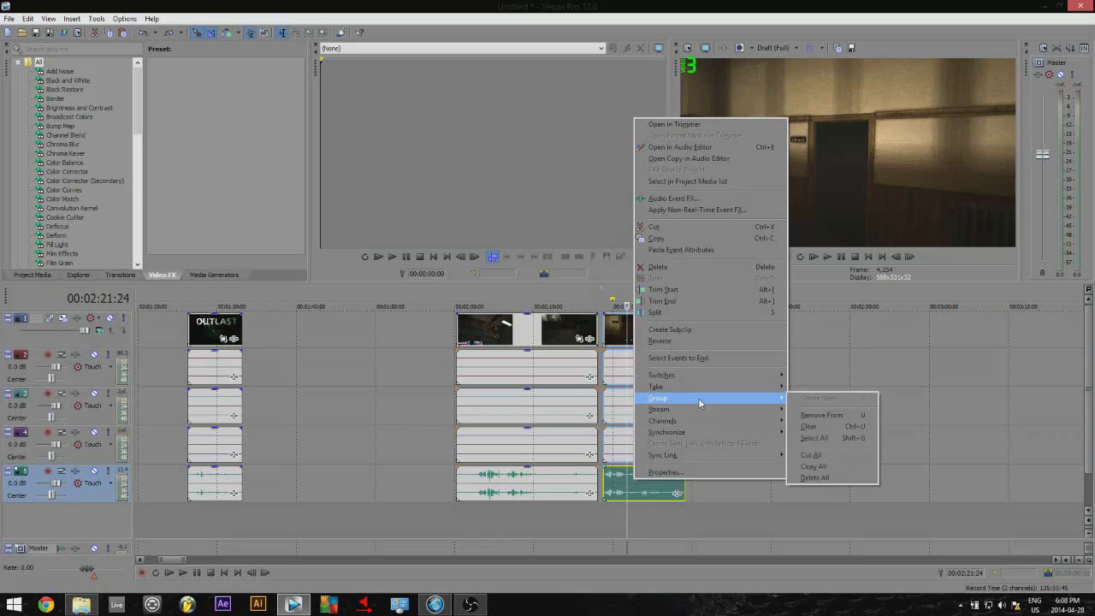
pyautogui.click(821, 415)
pyautogui.moveTo(648, 489)
pyautogui.mouseDown()
pyautogui.moveTo(733, 485)
pyautogui.moveTo(646, 484)
pyautogui.mouseUp()
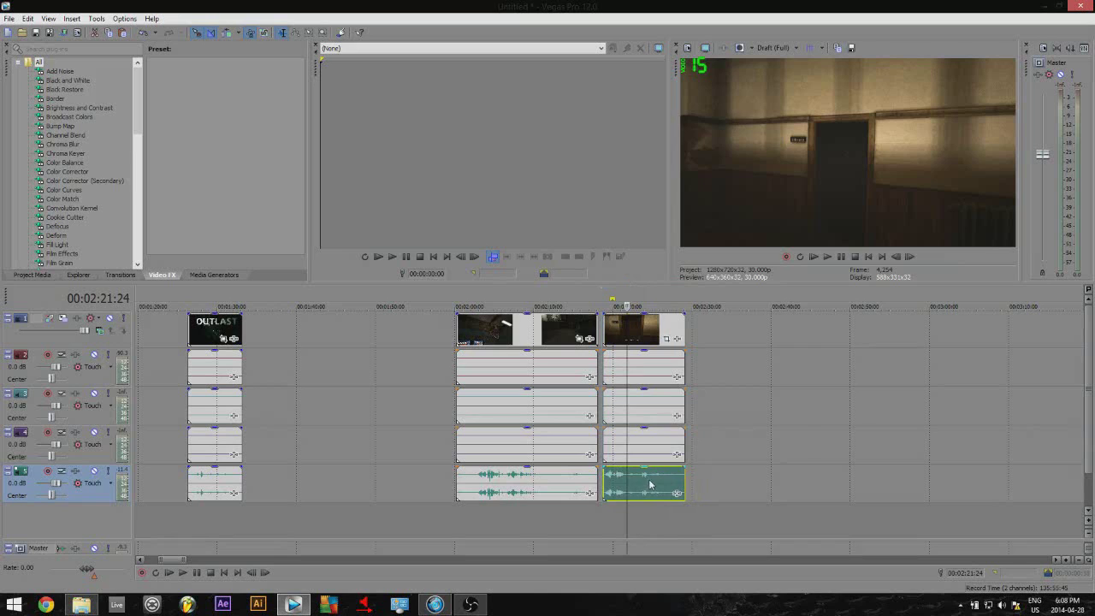
# Step: Check the group options of the separated audio event and which events stay grouped with the second section's video
pyautogui.rightClick(649, 485)
pyautogui.moveTo(706, 397)
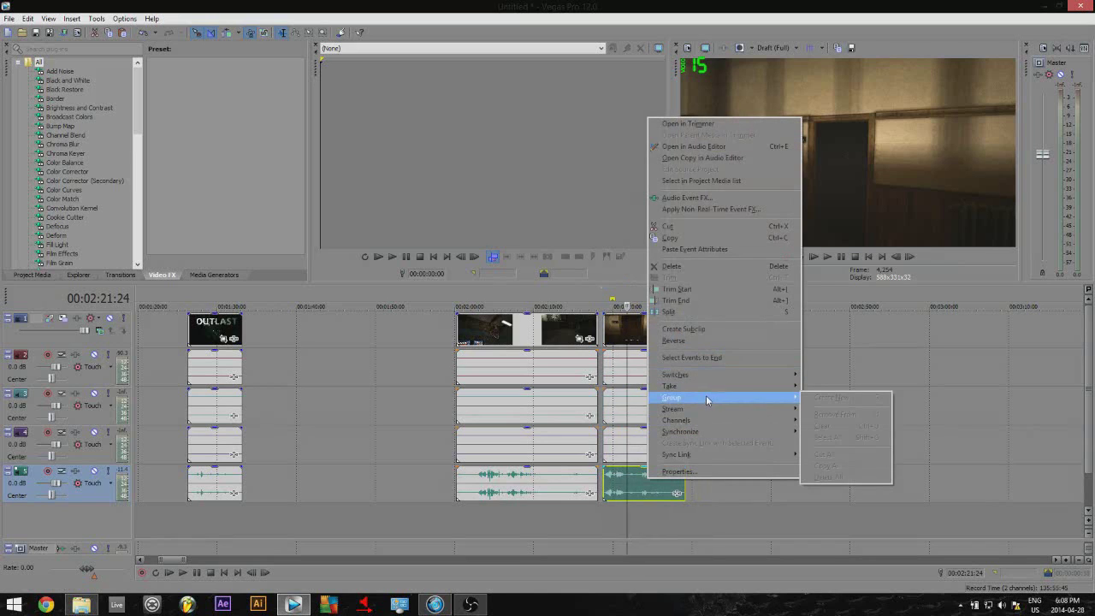
pyautogui.click(624, 489)
pyautogui.click(664, 481)
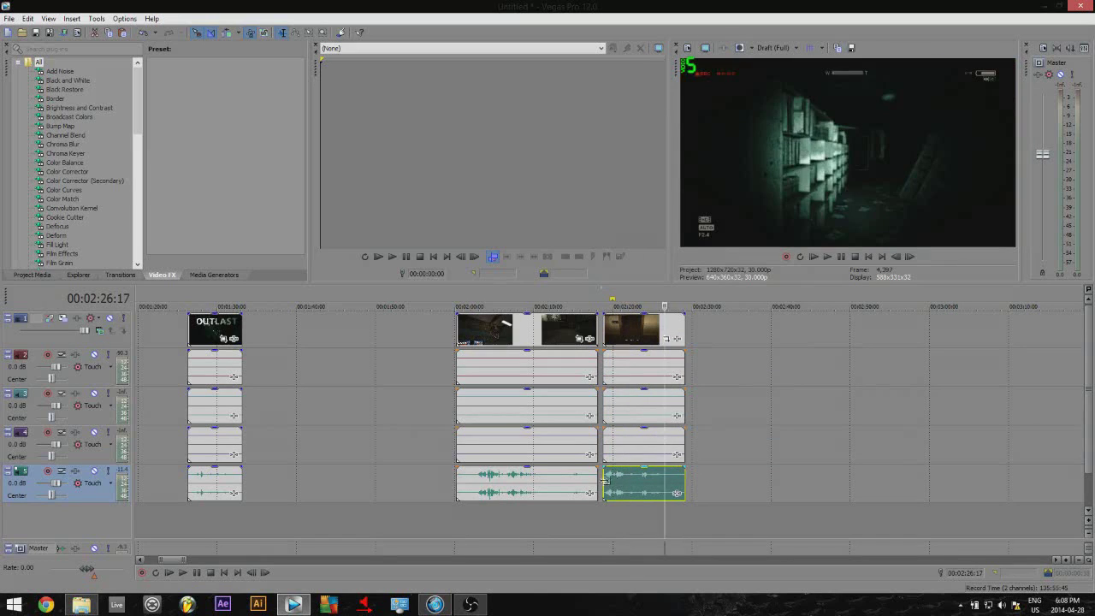
pyautogui.click(606, 484)
pyautogui.click(630, 484)
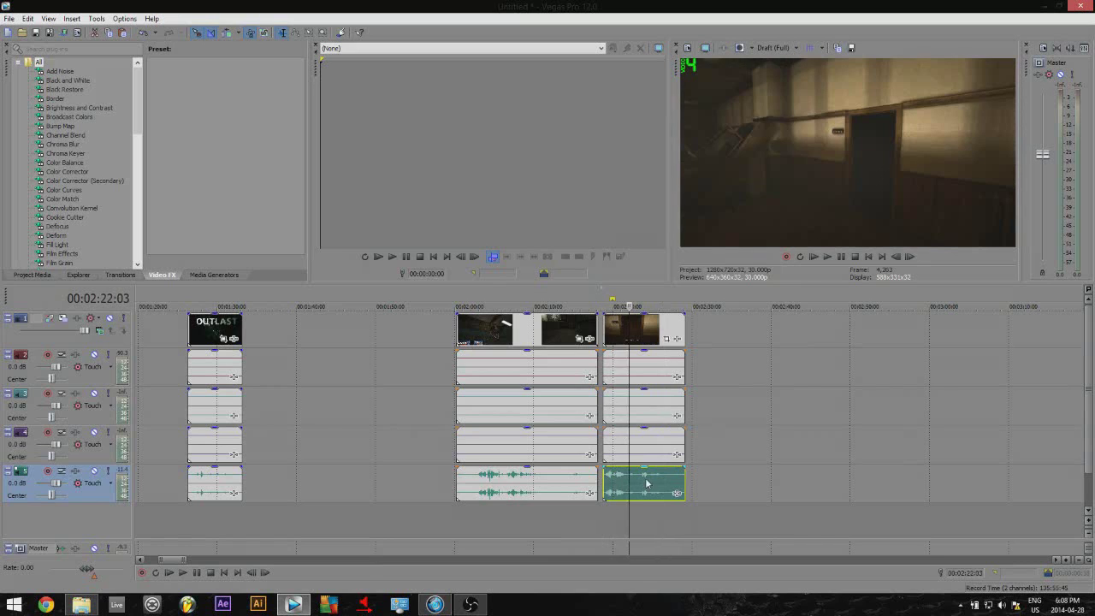
pyautogui.rightClick(647, 484)
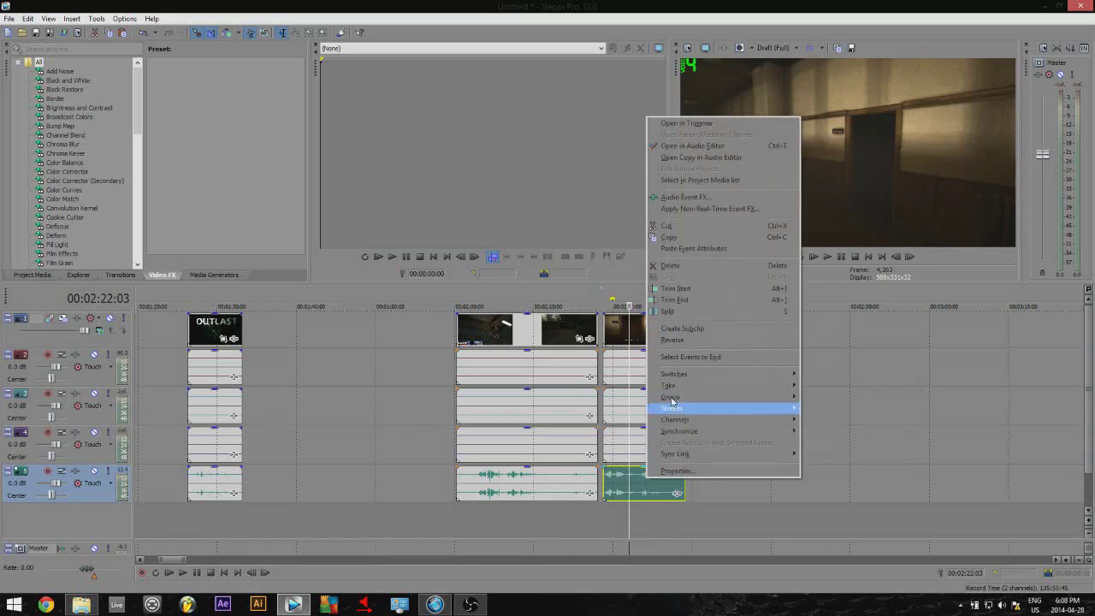
pyautogui.click(625, 476)
pyautogui.click(637, 334)
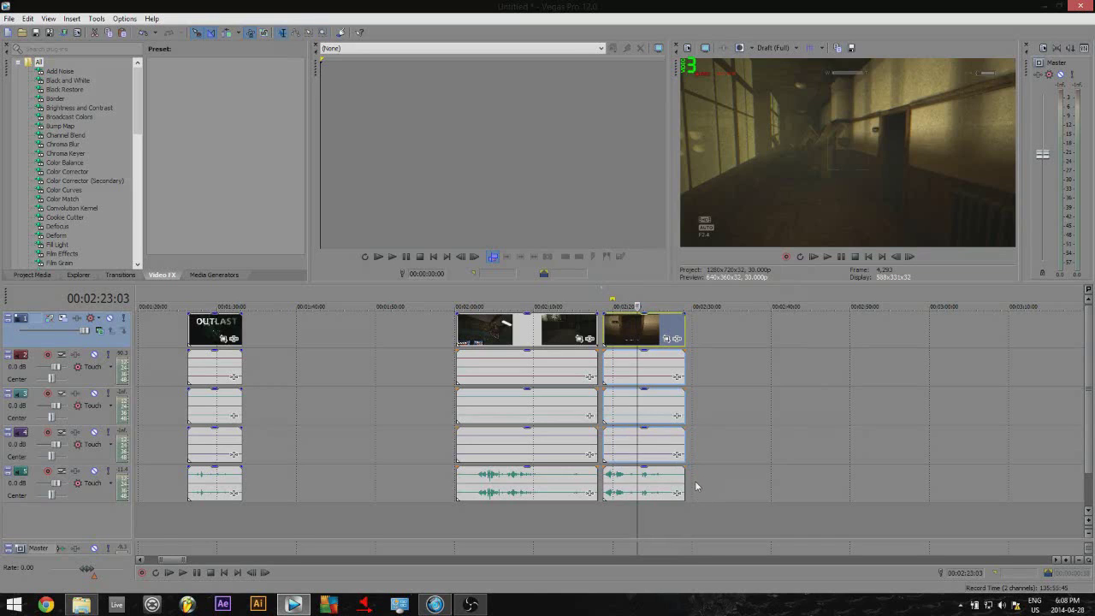
pyautogui.click(699, 485)
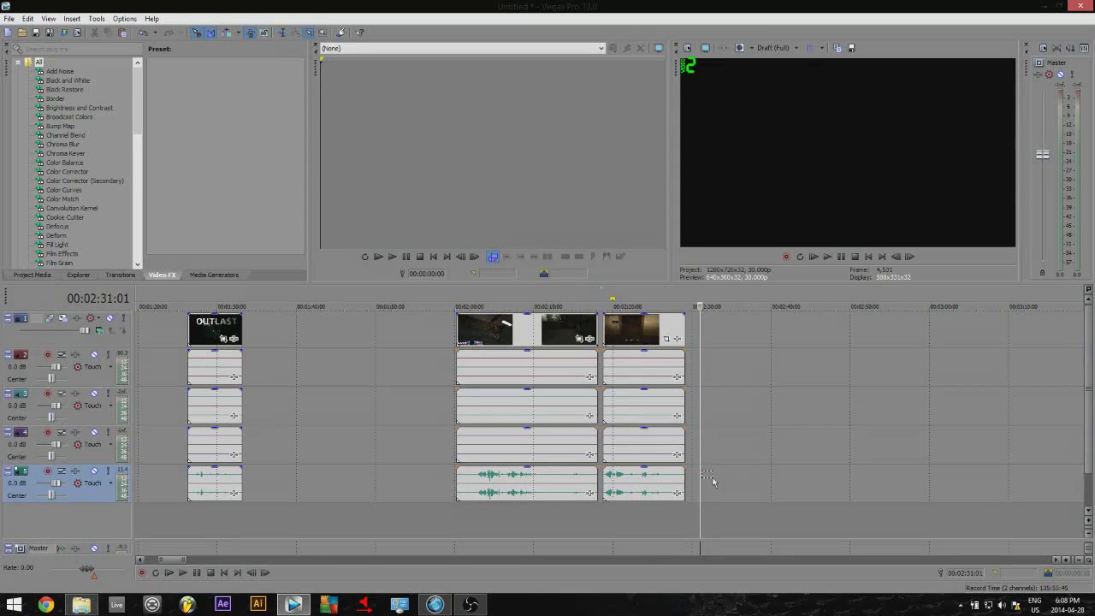
# Step: Select the second section's events across all five tracks with the Selection tool and create a new group from them
pyautogui.moveTo(713, 477); pyautogui.dragTo(727, 511)
pyautogui.moveTo(724, 413); pyautogui.dragTo(743, 428)
pyautogui.press('d')
pyautogui.press('d')
pyautogui.click(724, 443)
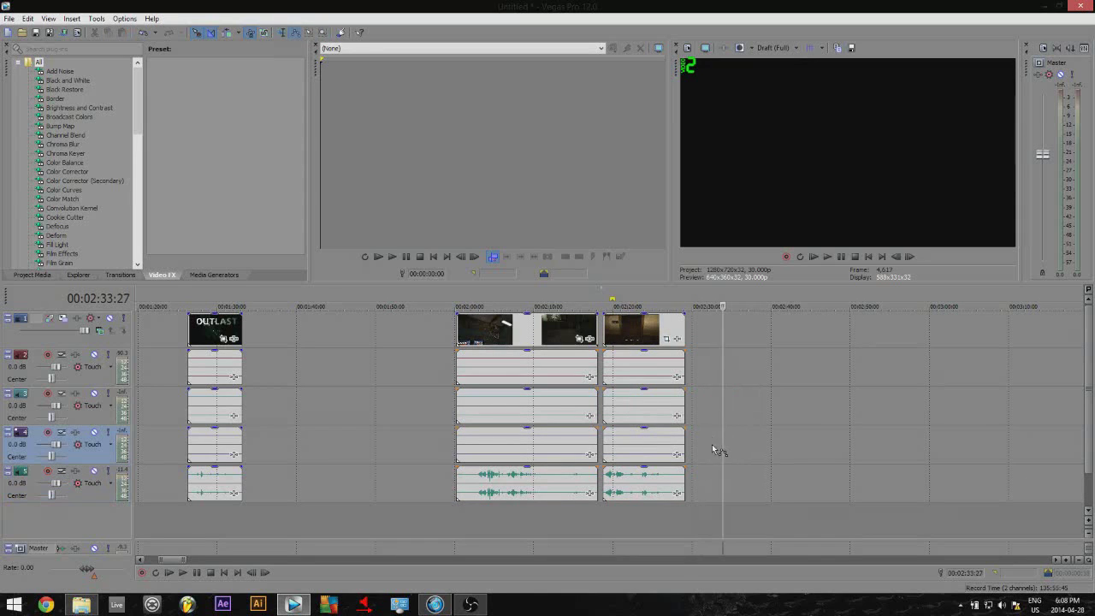
pyautogui.press('d')
pyautogui.press('d')
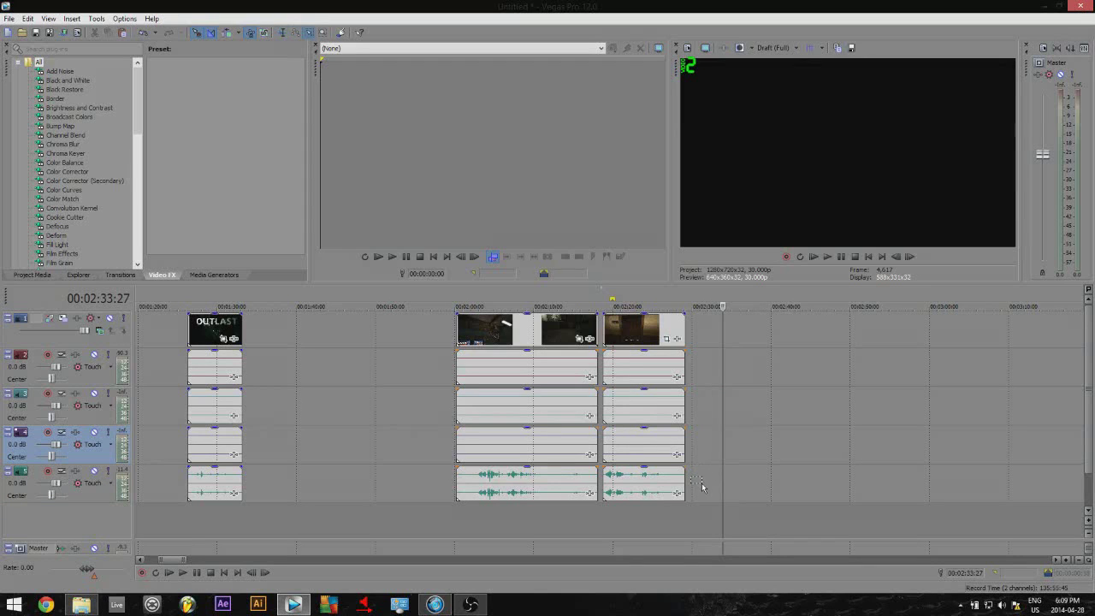
pyautogui.moveTo(697, 481); pyautogui.dragTo(635, 342)
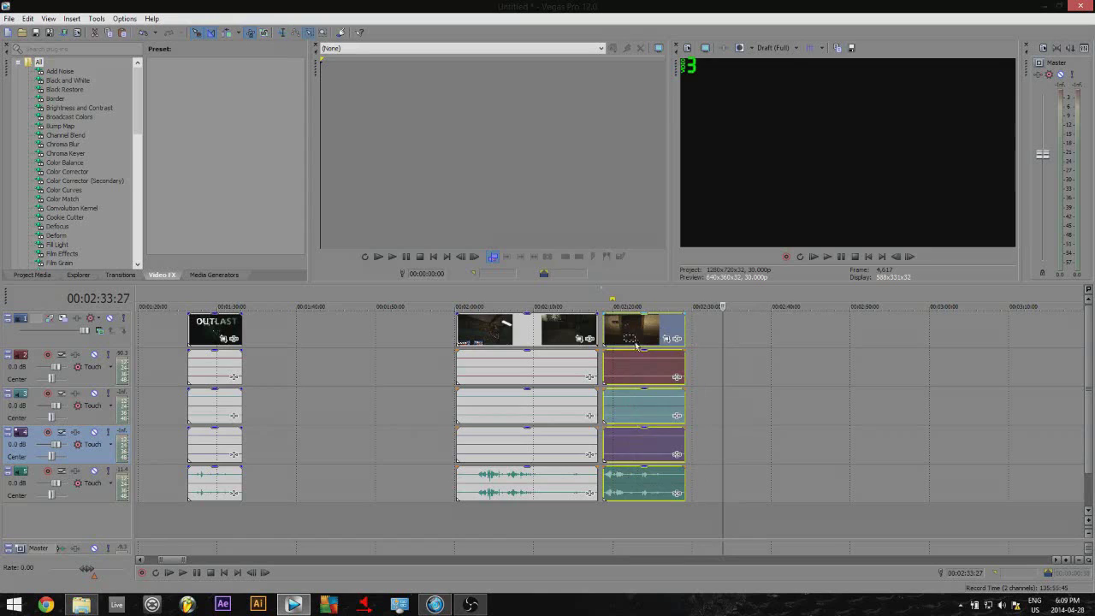
pyautogui.rightClick(653, 479)
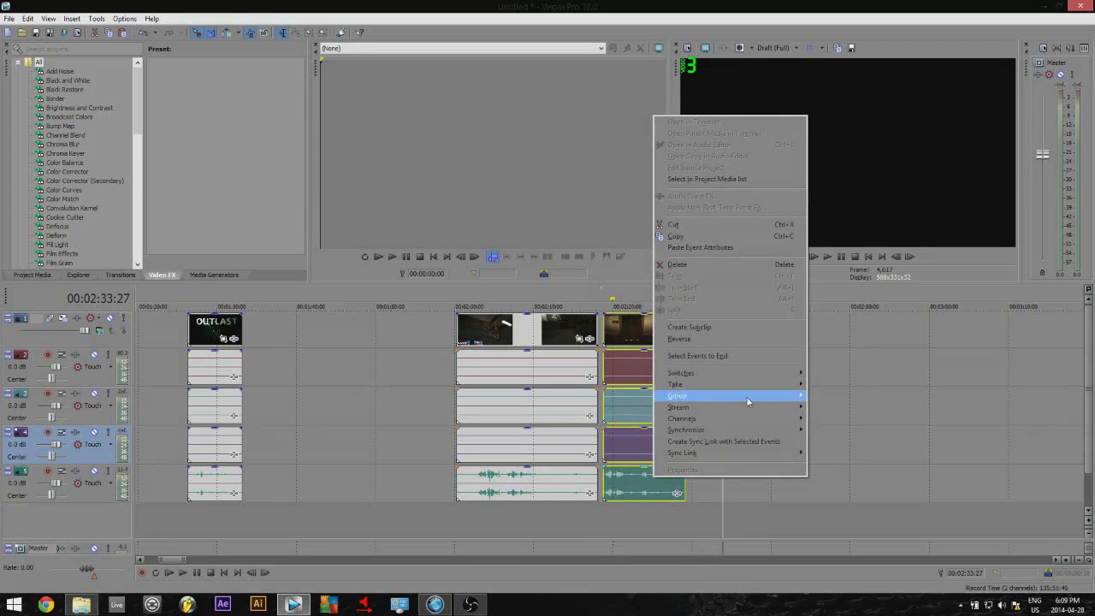
pyautogui.moveTo(749, 396)
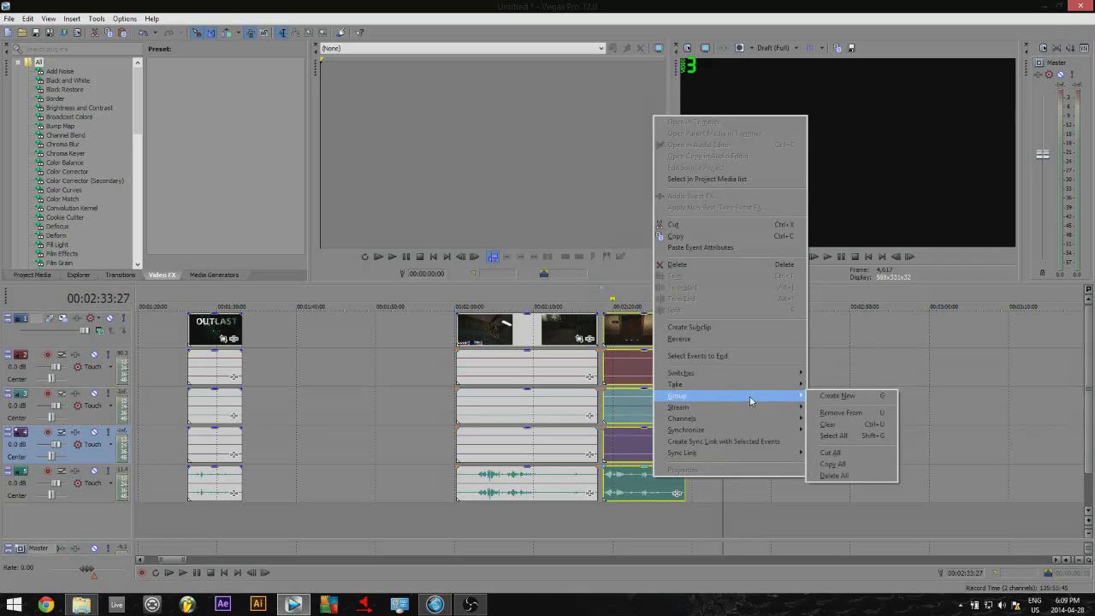
pyautogui.click(830, 396)
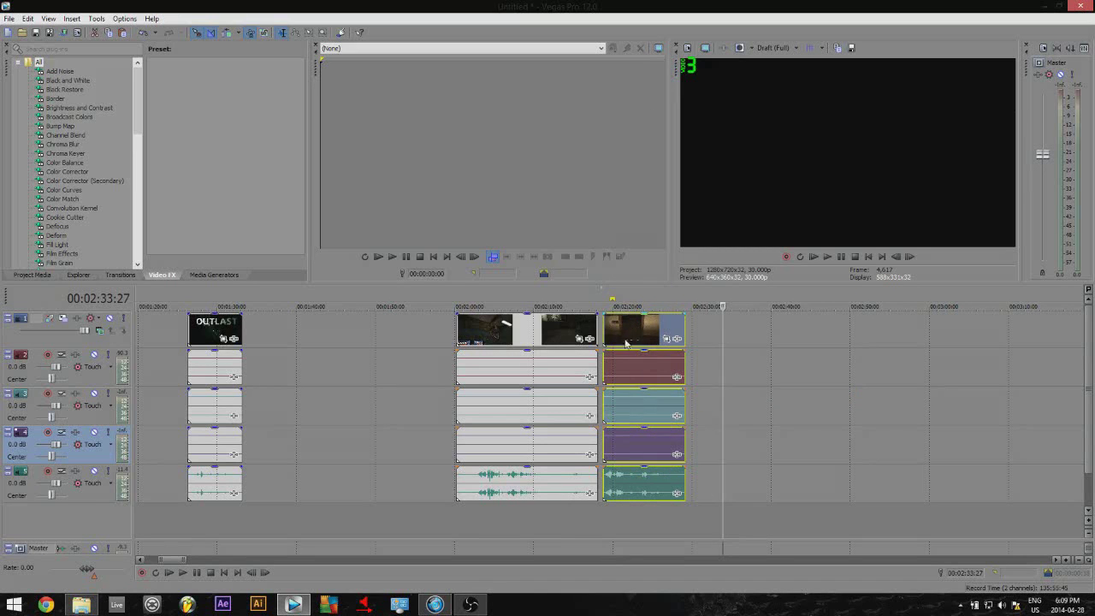
# Step: Shift the regrouped second section about 17 frames forward on the timeline to check that all its tracks move together
pyautogui.click(609, 520)
pyautogui.moveTo(638, 325)
pyautogui.mouseDown()
pyautogui.moveTo(711, 326)
pyautogui.moveTo(633, 327)
pyautogui.moveTo(664, 326)
pyautogui.moveTo(648, 330)
pyautogui.mouseUp()
pyautogui.moveTo(629, 494)
pyautogui.mouseDown()
pyautogui.moveTo(643, 493)
pyautogui.moveTo(625, 494)
pyautogui.mouseUp()
pyautogui.click(634, 525)
# Step: Remove the track 5 audio events of the first and second sections from their groups
pyautogui.click(538, 492)
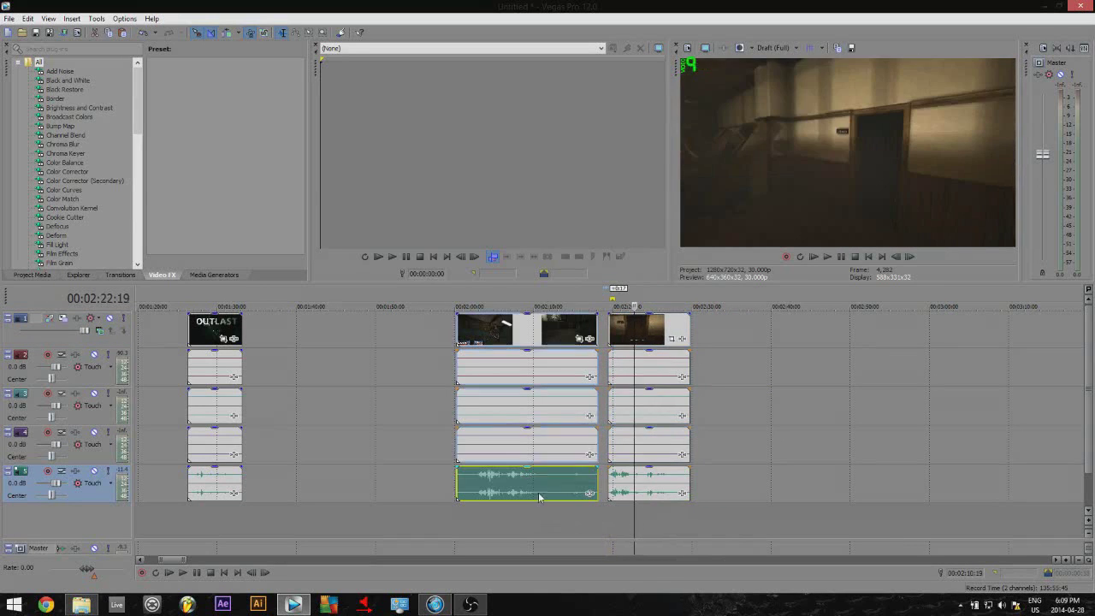
pyautogui.rightClick(540, 488)
pyautogui.moveTo(620, 431)
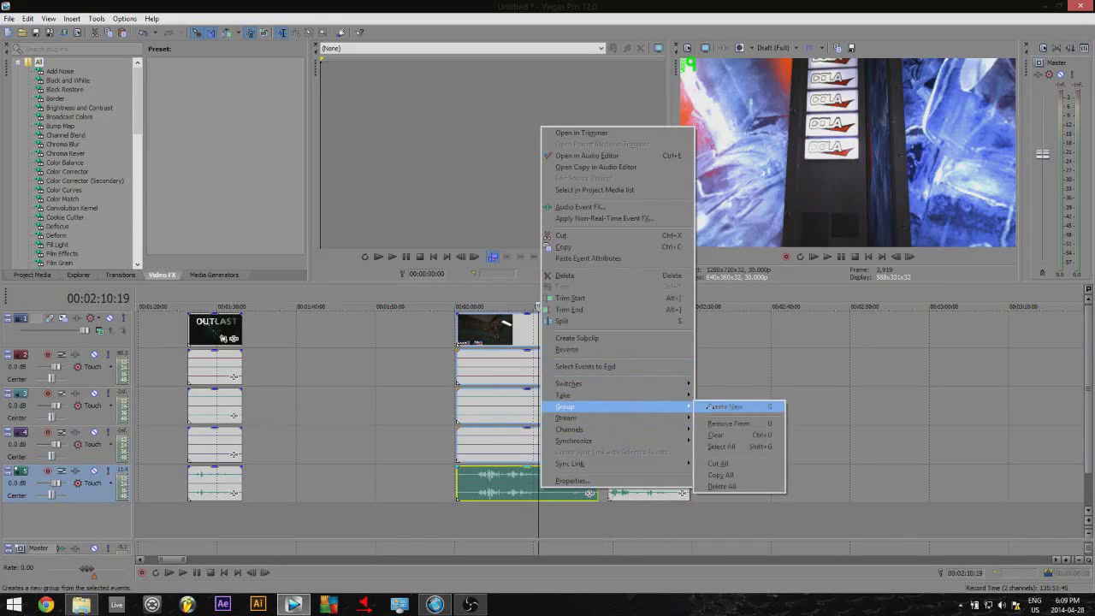
pyautogui.click(723, 424)
pyautogui.click(645, 484)
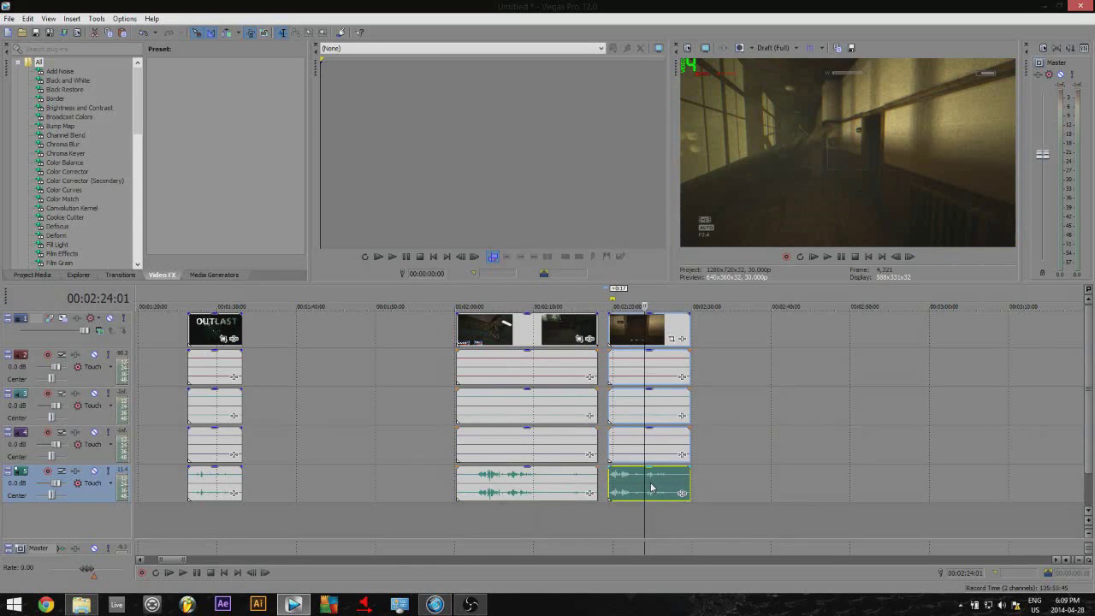
pyautogui.click(650, 487)
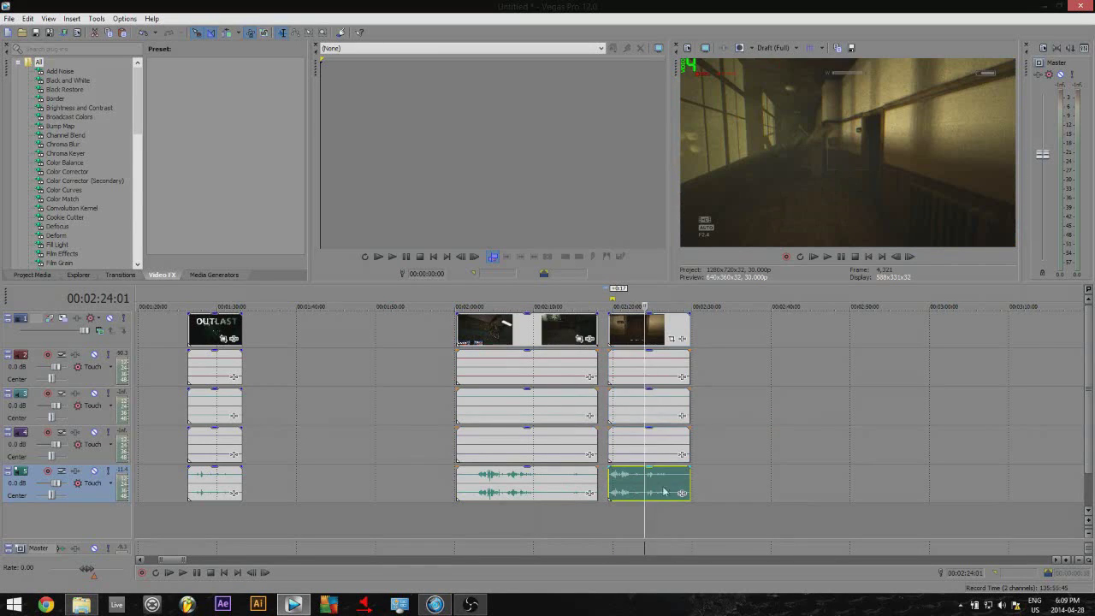
# Step: Move both separated track 5 audio events together about 25 seconds forward on the timeline
pyautogui.keyDown('ctrl'); pyautogui.click(530, 486); pyautogui.keyUp('ctrl')
pyautogui.moveTo(537, 486); pyautogui.dragTo(736, 484)
pyautogui.click(733, 513)
# Step: Place the second section's audio event under the start of the first section and the first section's audio at about 00:02:17
pyautogui.click(834, 486)
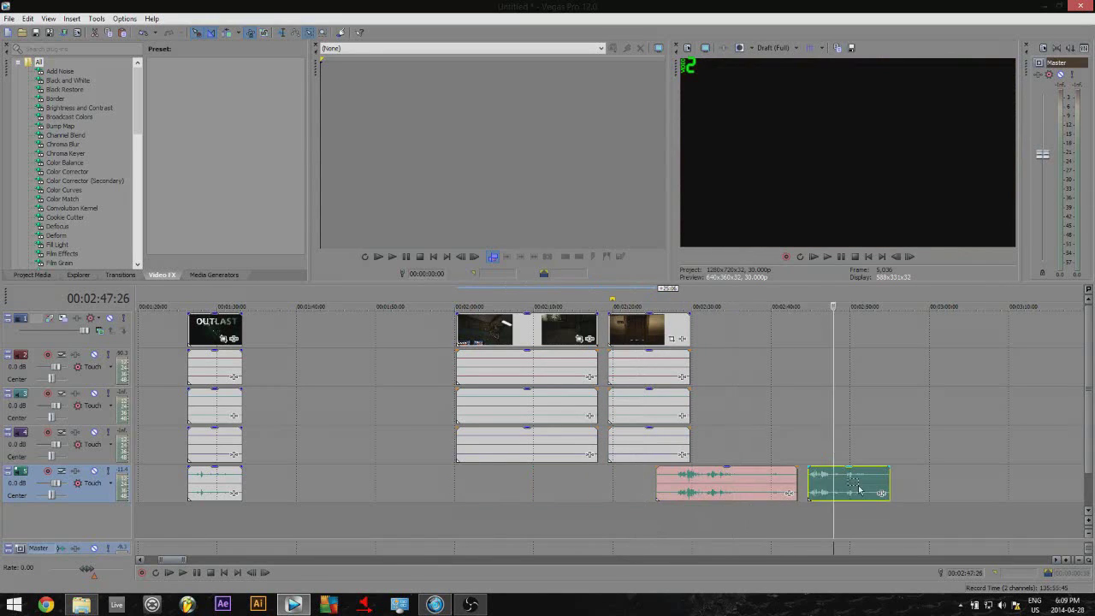
pyautogui.moveTo(834, 485); pyautogui.dragTo(482, 486)
pyautogui.click(476, 537)
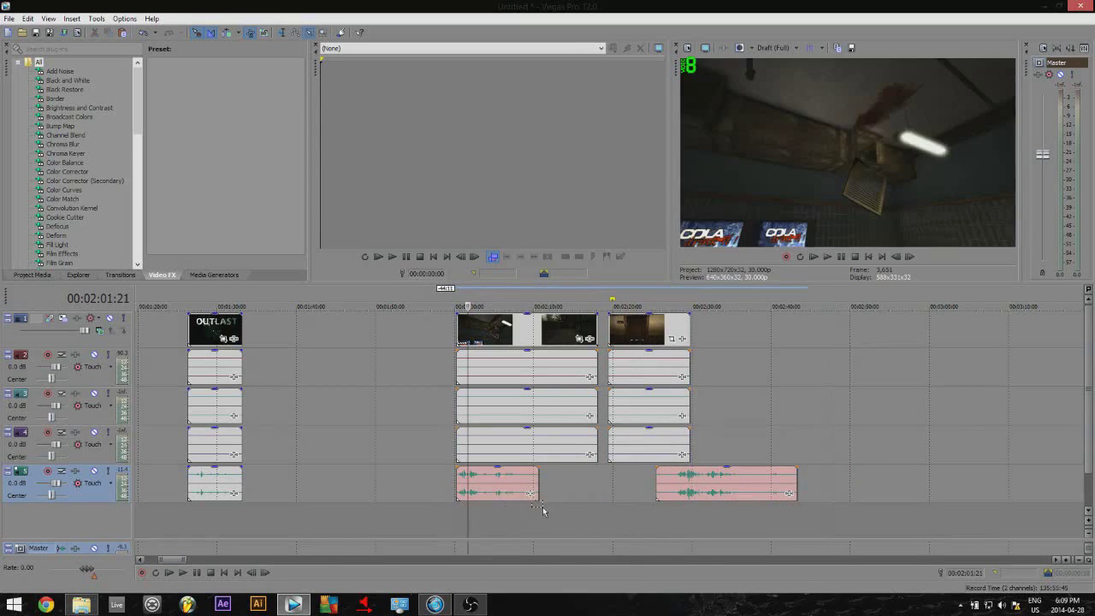
pyautogui.click(615, 517)
# Step: Group the first section's video and other audio tracks with the audio event placed beneath them on track 5
pyautogui.rightClick(498, 496)
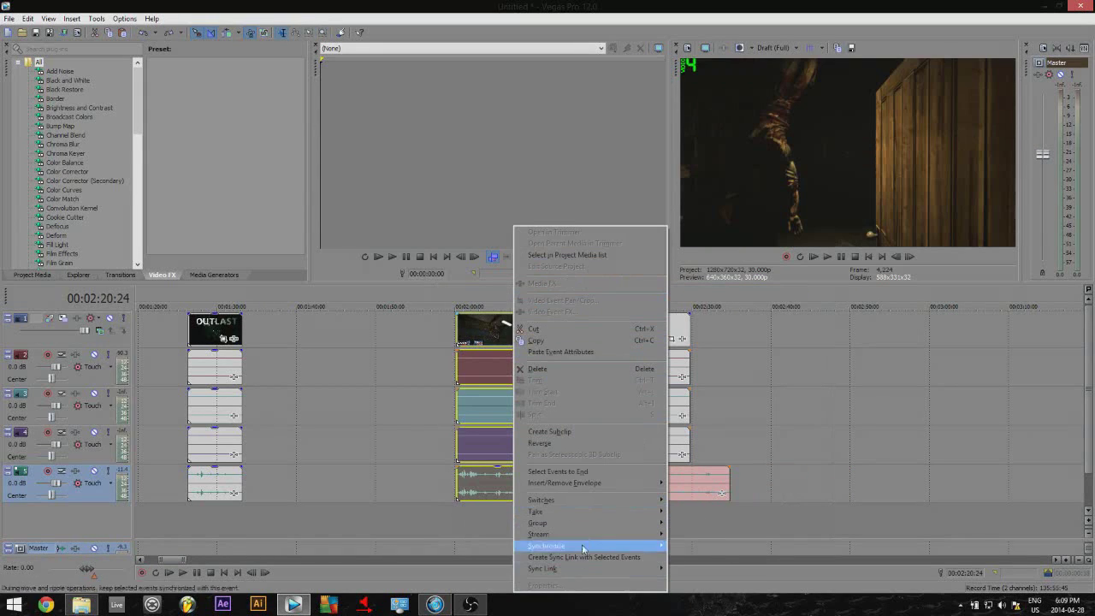
pyautogui.moveTo(599, 526)
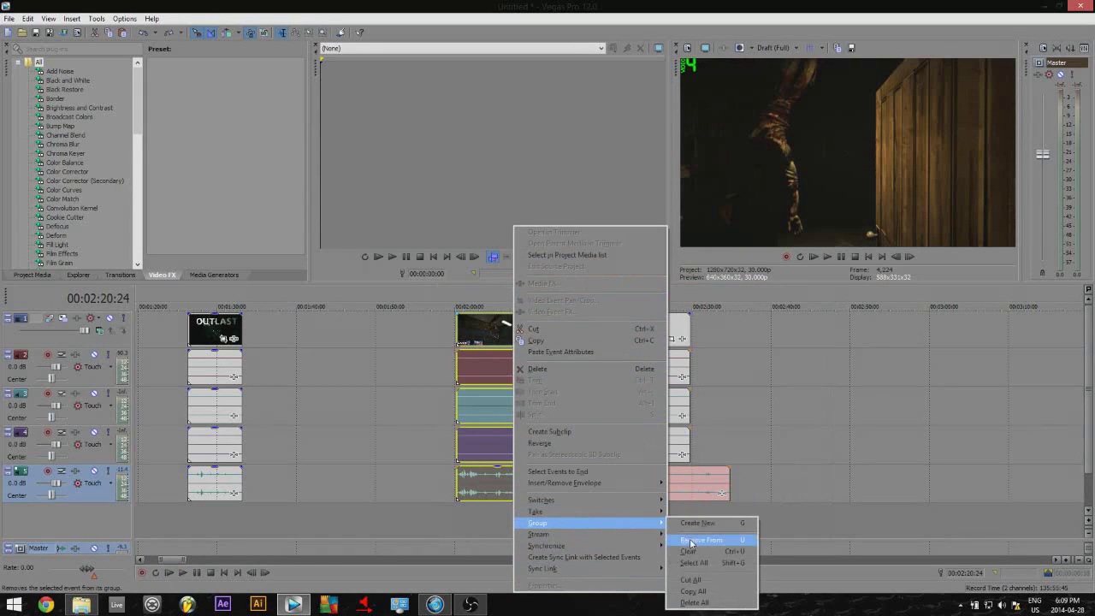
pyautogui.click(717, 524)
# Step: Move the newly grouped first section back on the timeline so that it starts at about 00:01:57:14
pyautogui.moveTo(509, 351); pyautogui.dragTo(483, 336)
pyautogui.click(403, 524)
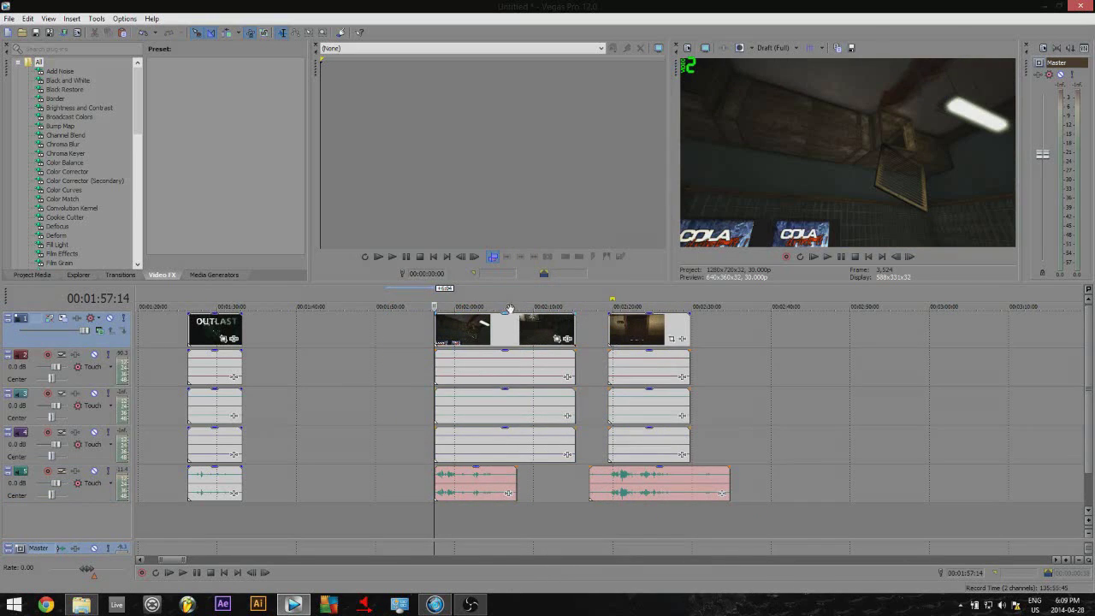
pyautogui.rightClick(506, 331)
pyautogui.click(483, 334)
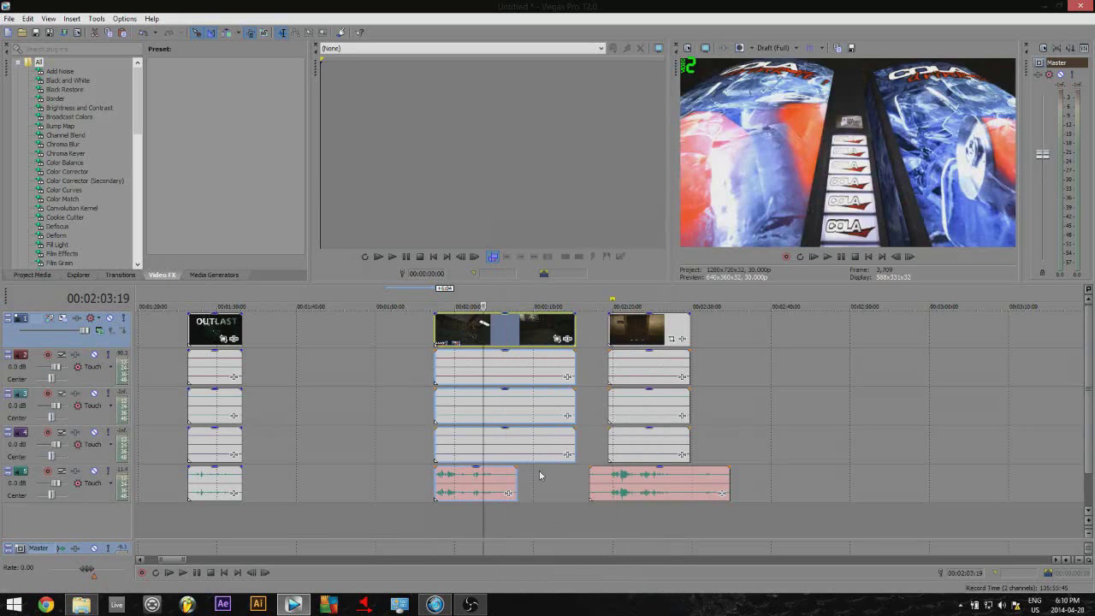
# Step: Examine how the separated sections and their regrouped audio events line up along the timeline
pyautogui.scroll(-5, 537, 474)
pyautogui.scroll(3, 548, 479)
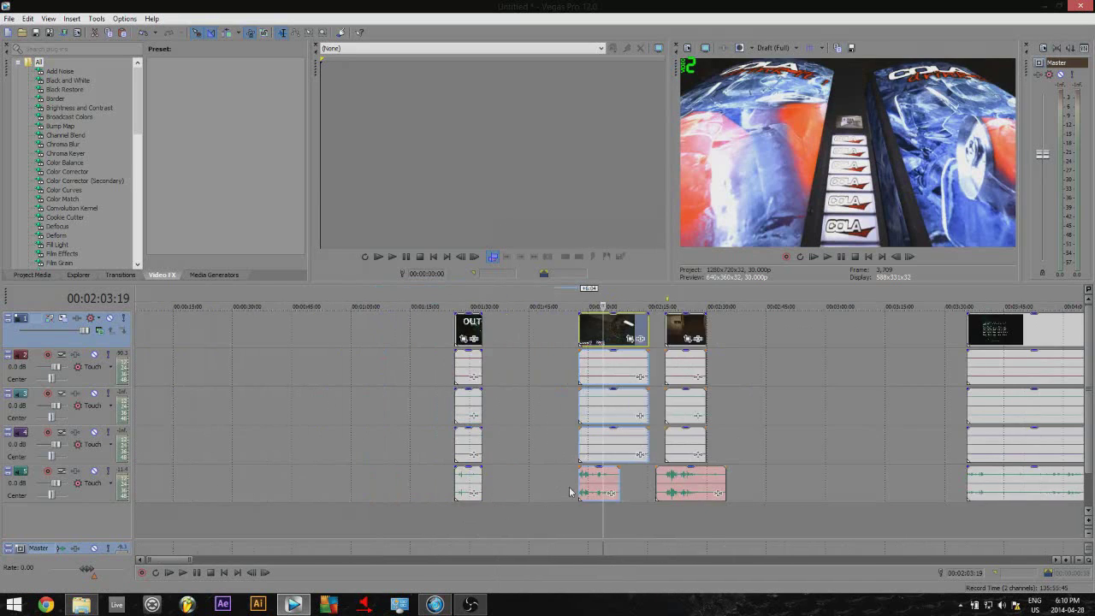
pyautogui.scroll(-2, 570, 492)
pyautogui.scroll(4, 626, 497)
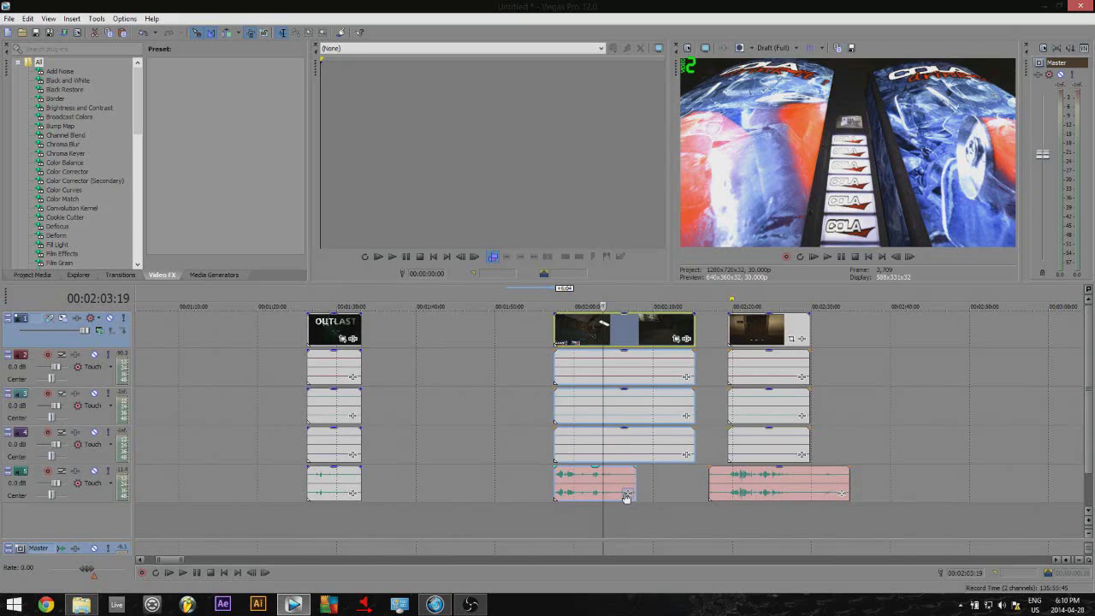
pyautogui.click(567, 510)
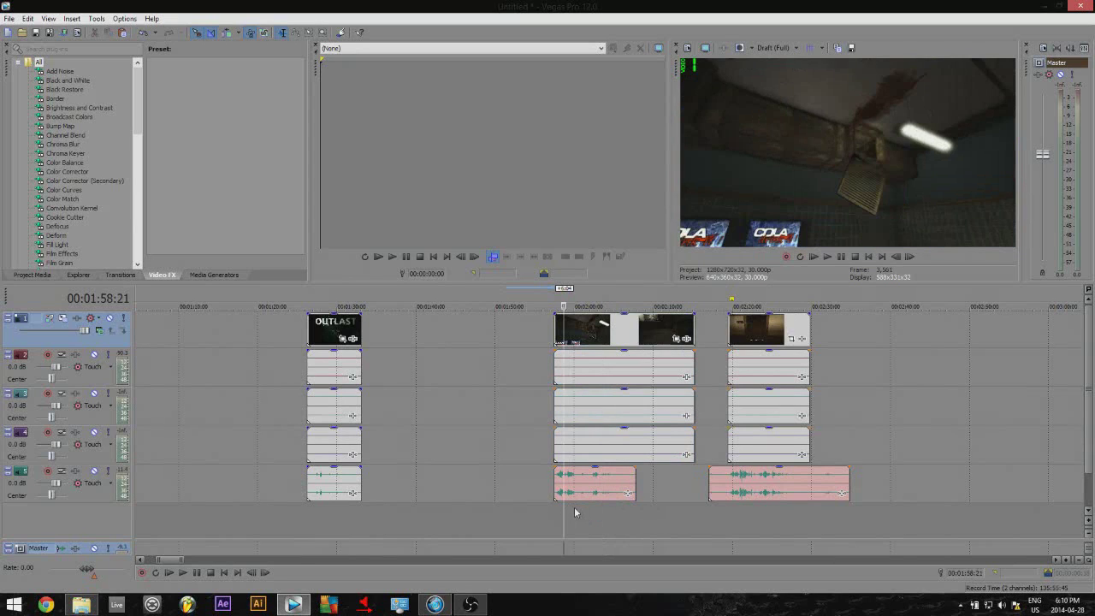
pyautogui.scroll(2, 624, 510)
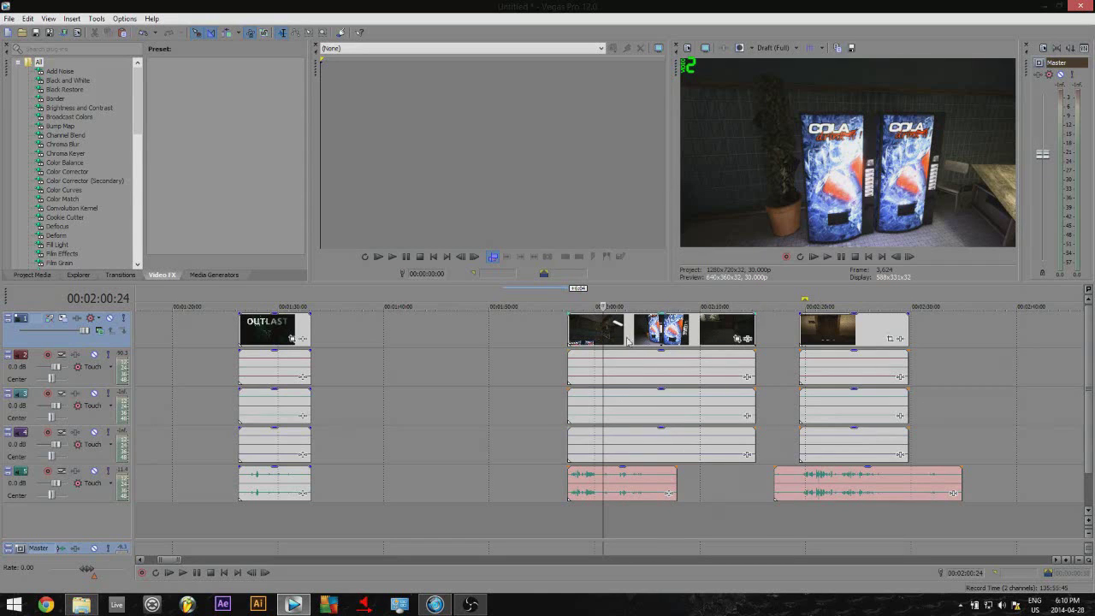
pyautogui.scroll(-10, 719, 459)
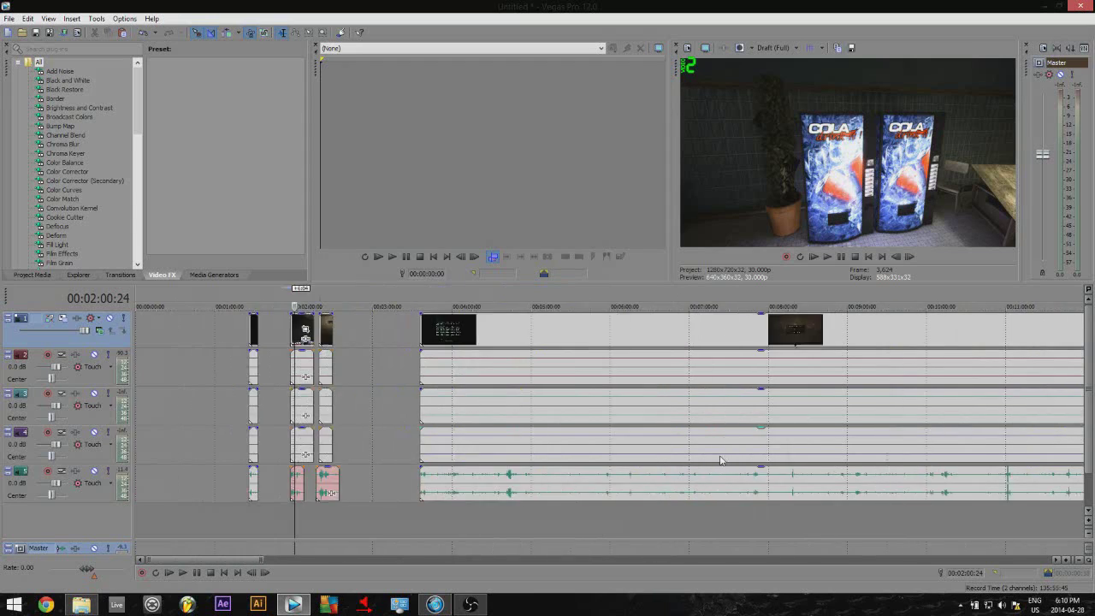
pyautogui.scroll(4, 719, 459)
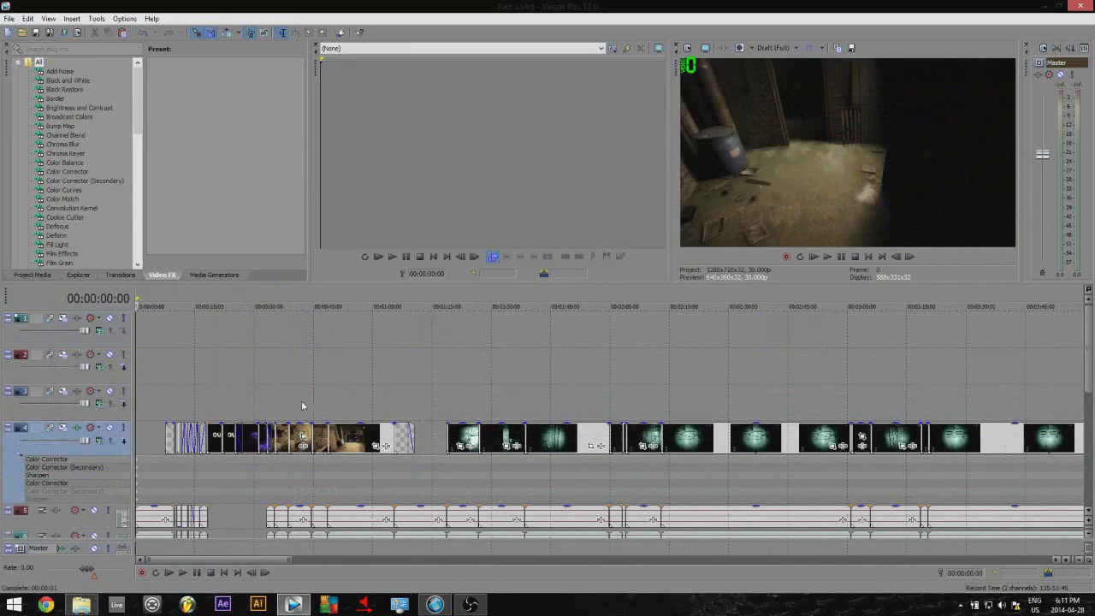
# Step: Look over the edited Part 2 timeline and play back the caption event on track 4 from 00:00:07:19
pyautogui.scroll(6, 288, 409)
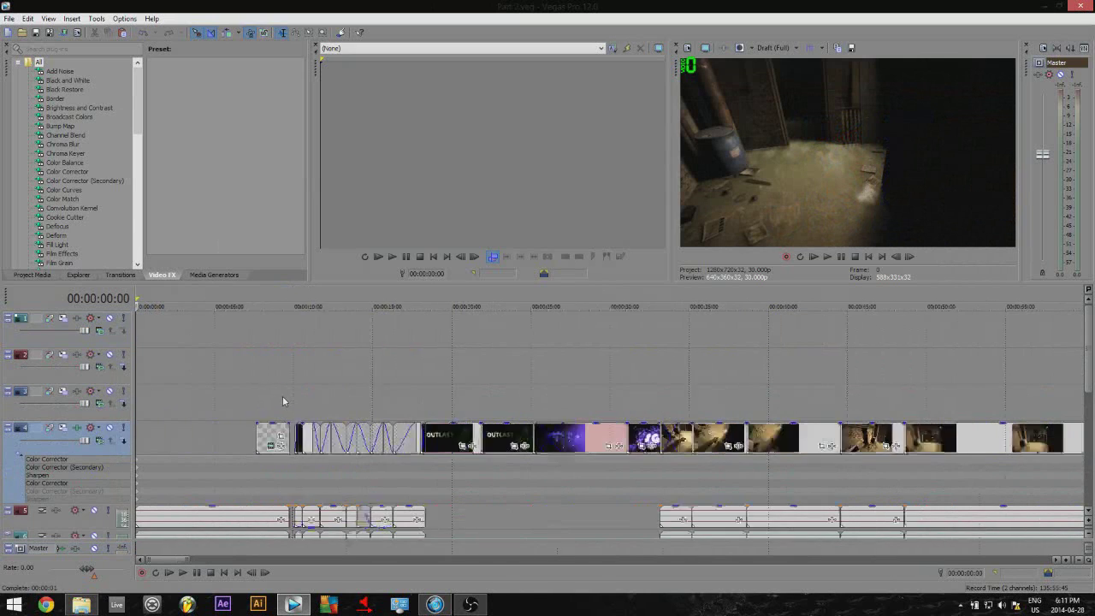
pyautogui.click(299, 399)
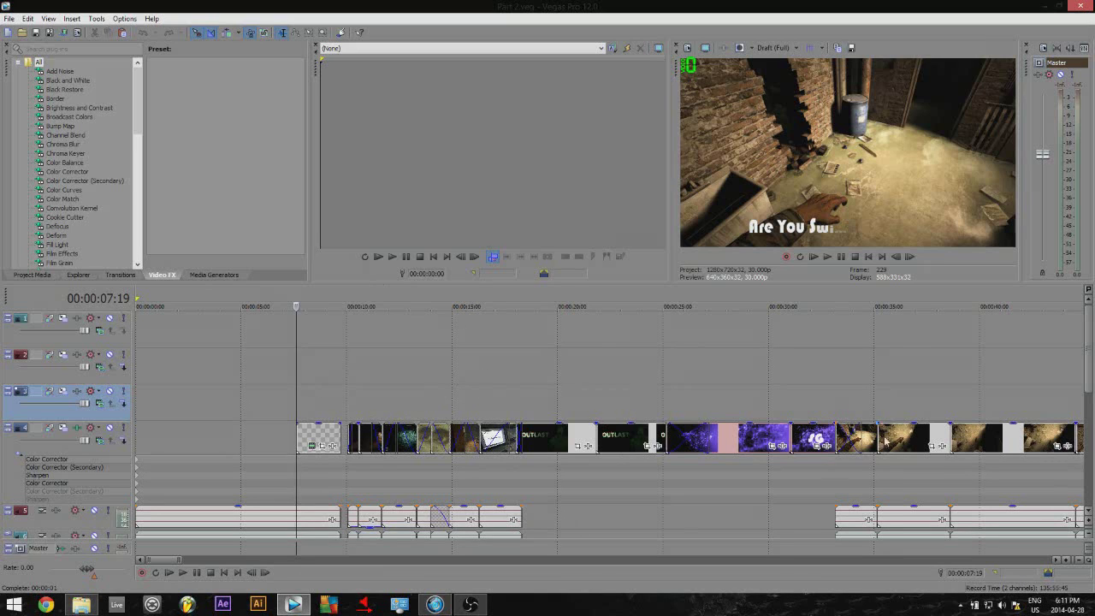
pyautogui.scroll(-10, 447, 449)
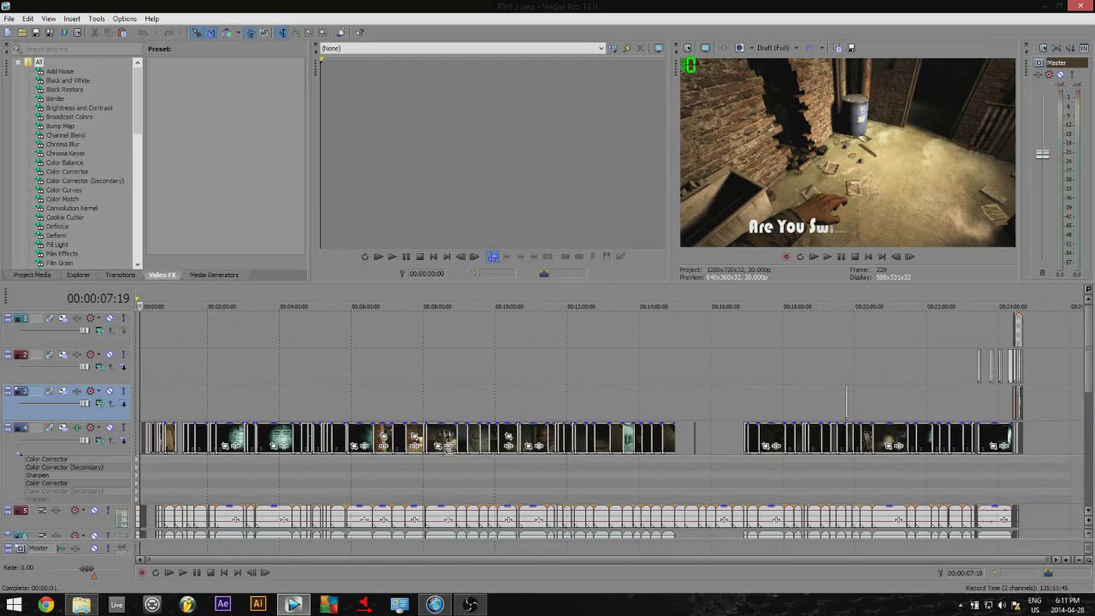
pyautogui.scroll(10, 447, 446)
pyautogui.press('space')
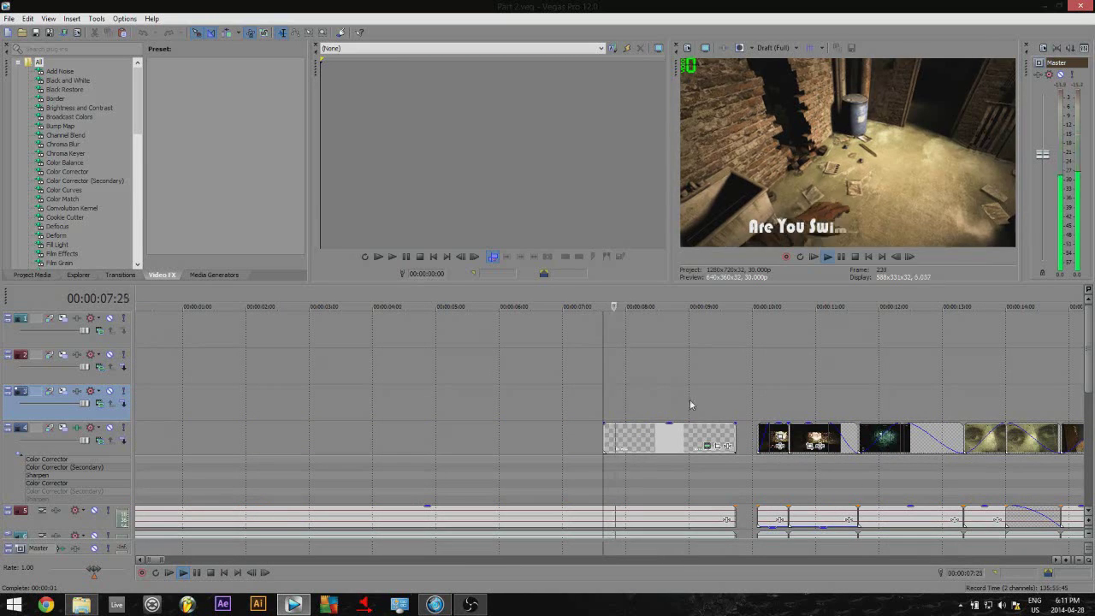
pyautogui.press('space')
pyautogui.scroll(-3, 689, 403)
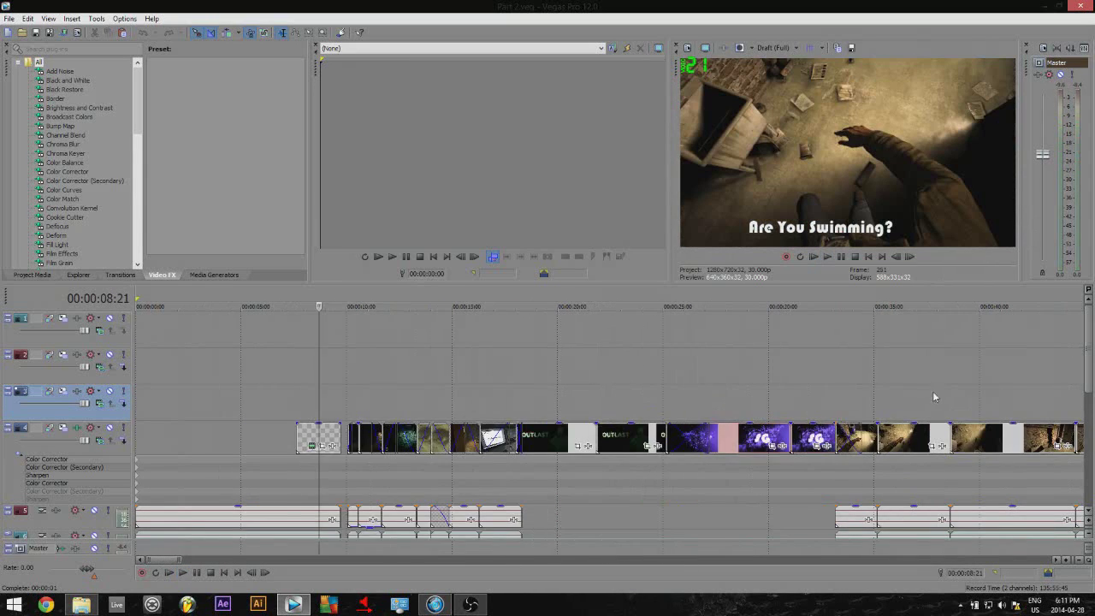
pyautogui.scroll(1, 934, 397)
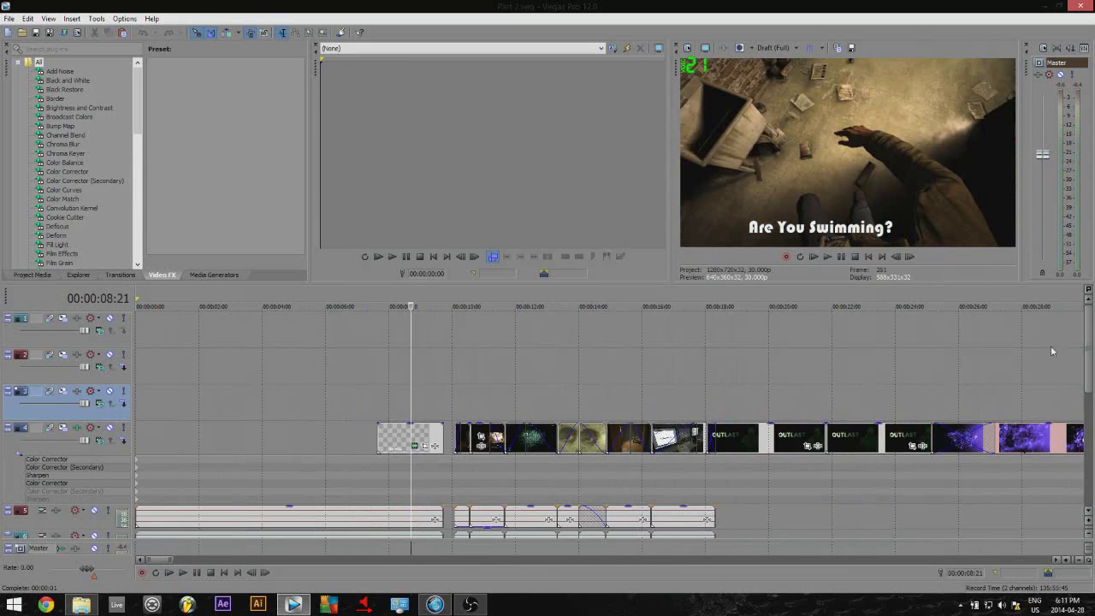
pyautogui.click(377, 379)
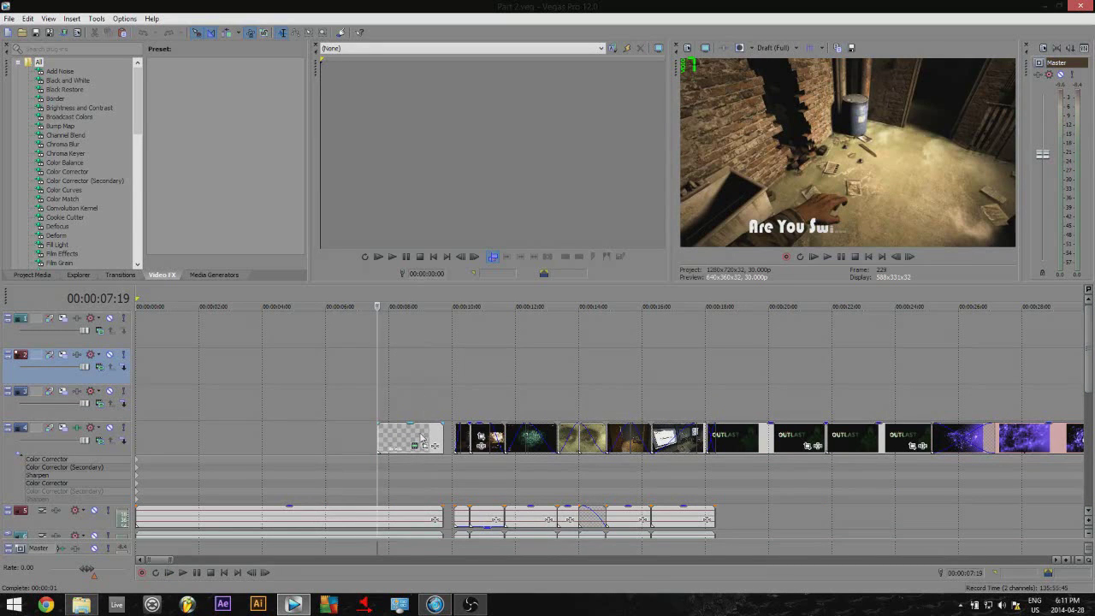
pyautogui.click(318, 434)
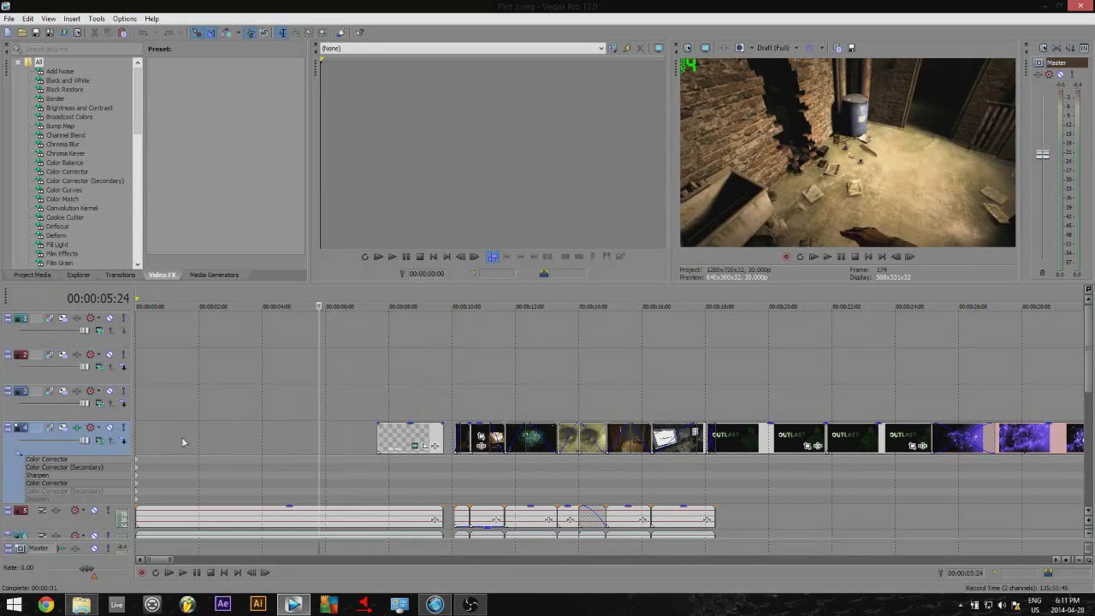
pyautogui.click(166, 438)
pyautogui.click(268, 441)
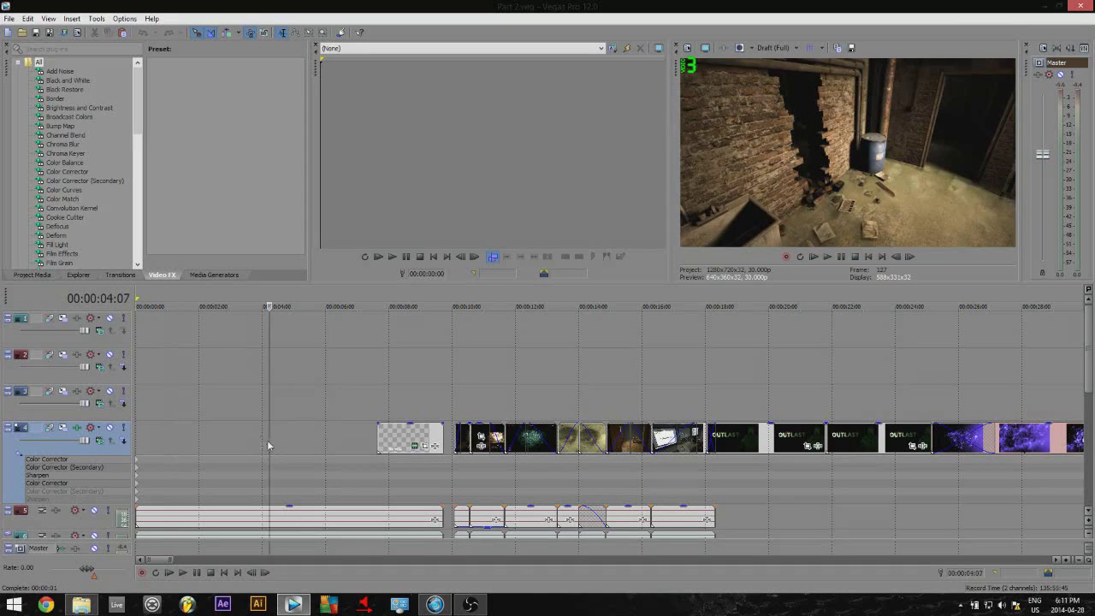
pyautogui.rightClick(279, 435)
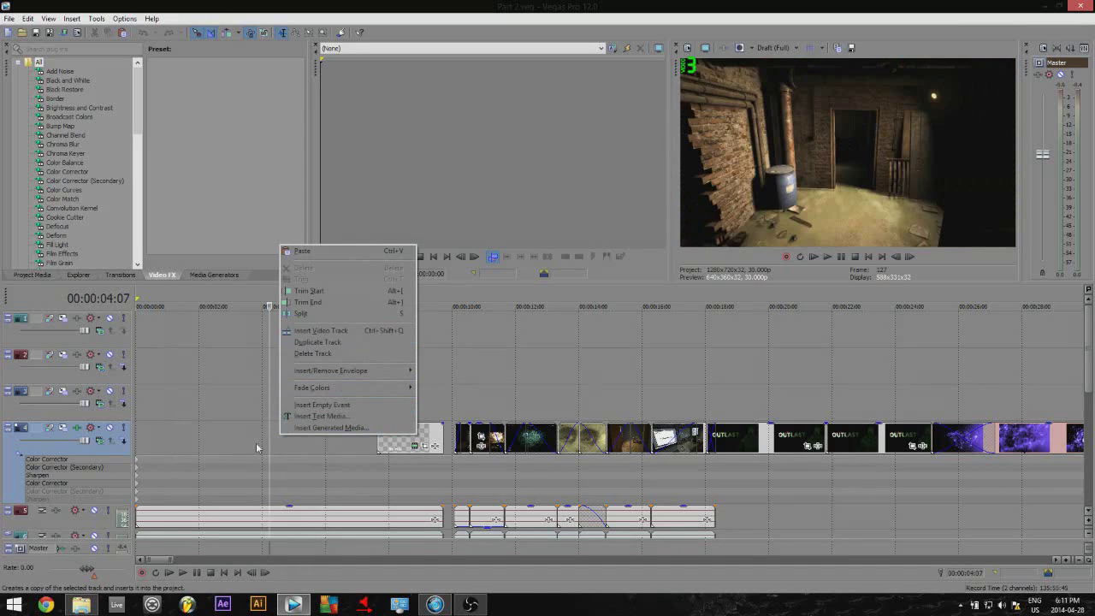
pyautogui.click(264, 436)
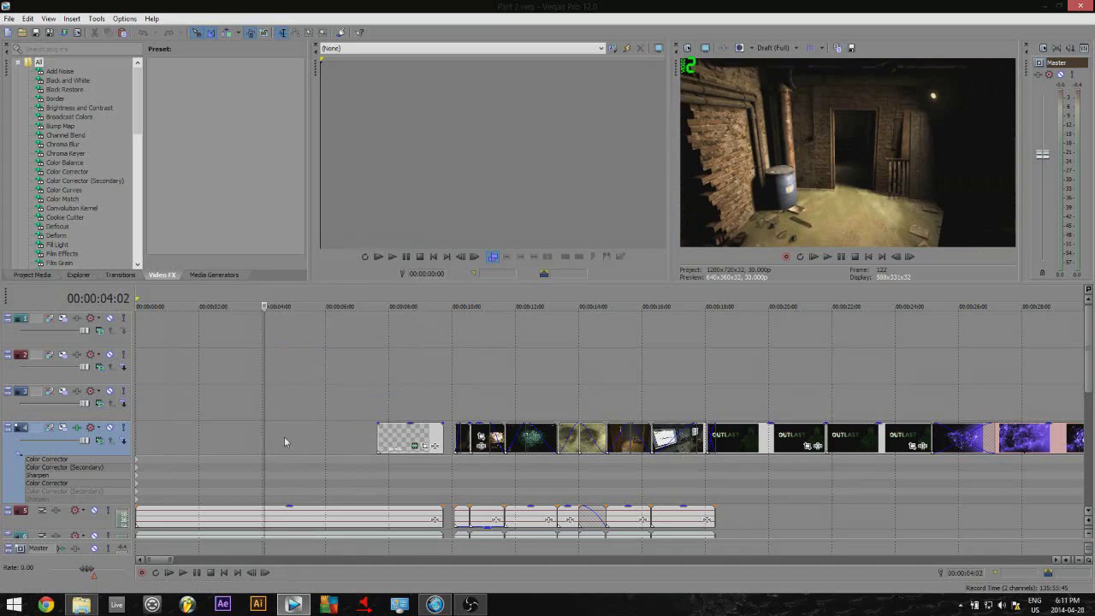
pyautogui.rightClick(283, 436)
pyautogui.click(251, 436)
pyautogui.rightClick(294, 400)
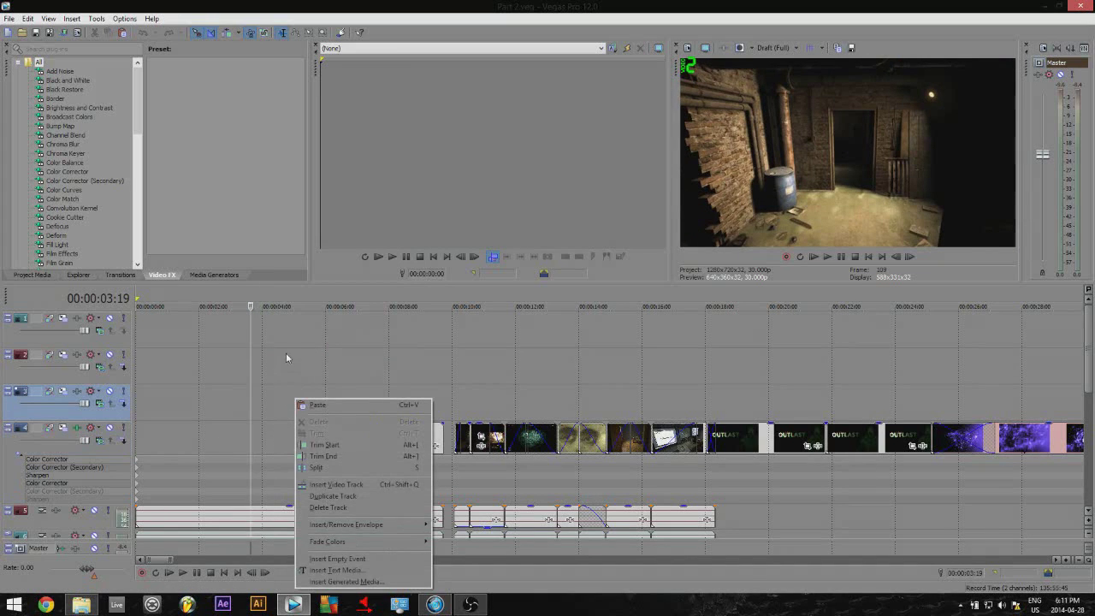
pyautogui.click(287, 358)
# Step: Insert a text media event on track 4 at 00:00:04:18 and shift it about 1.7 seconds earlier
pyautogui.click(257, 440)
pyautogui.click(280, 434)
pyautogui.rightClick(281, 433)
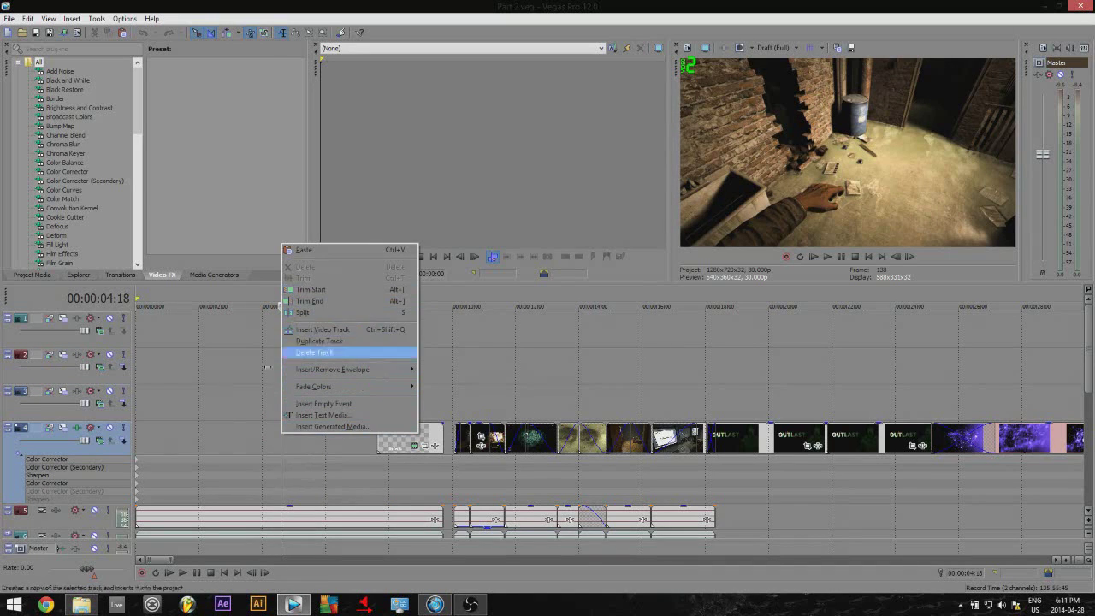
pyautogui.click(308, 415)
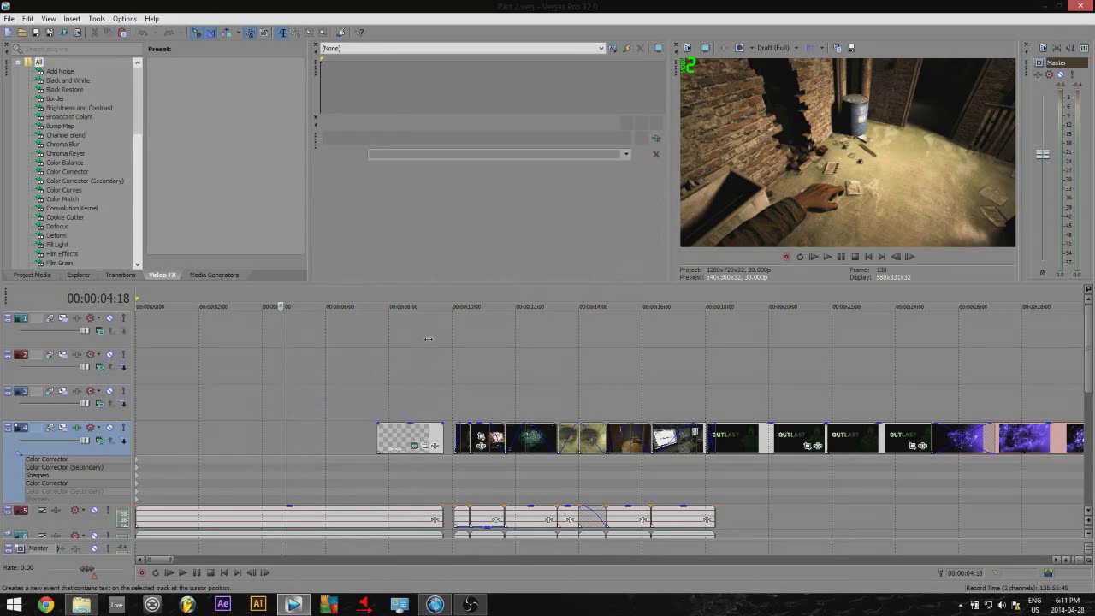
pyautogui.moveTo(322, 434); pyautogui.dragTo(268, 427)
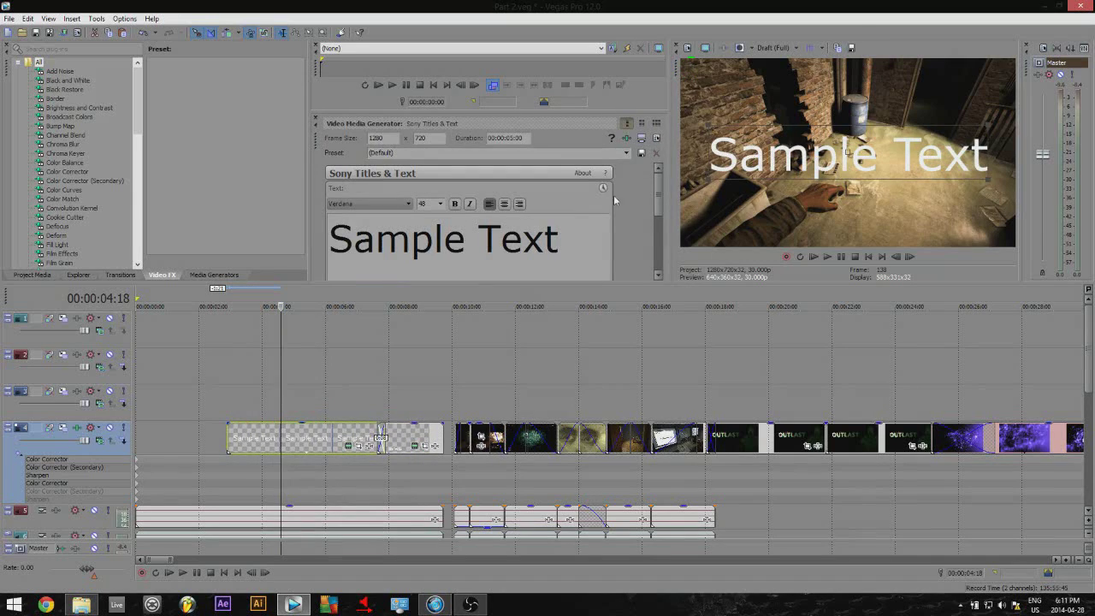
# Step: Set the sample text to Tempus Sans ITC at size 18 and place it in the lower-left corner of the video frame
pyautogui.moveTo(778, 160); pyautogui.dragTo(764, 228)
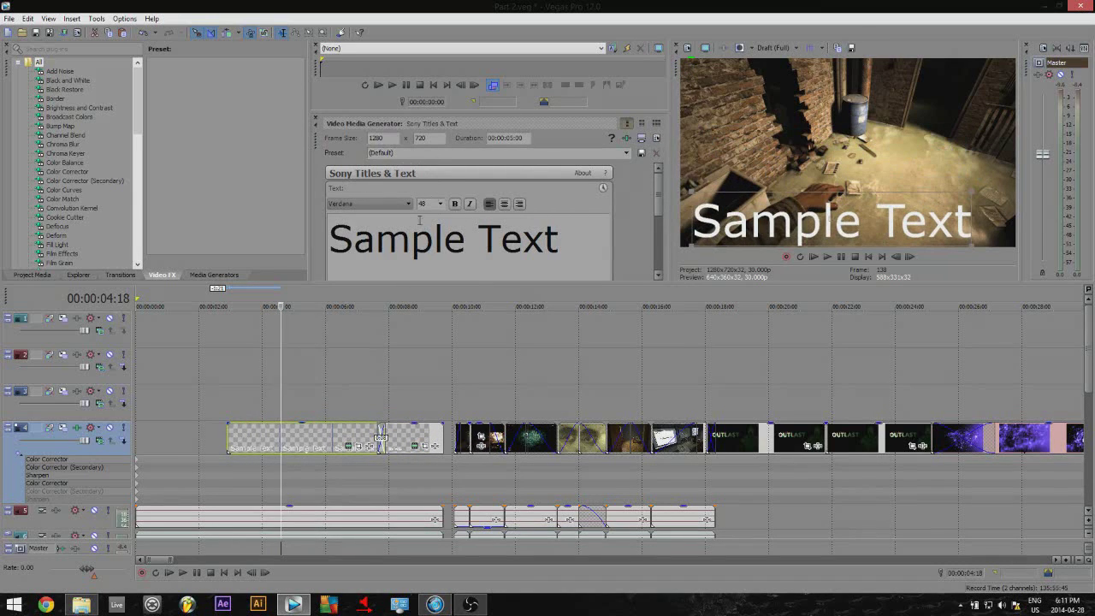
pyautogui.moveTo(559, 239); pyautogui.dragTo(330, 240)
pyautogui.click(380, 204)
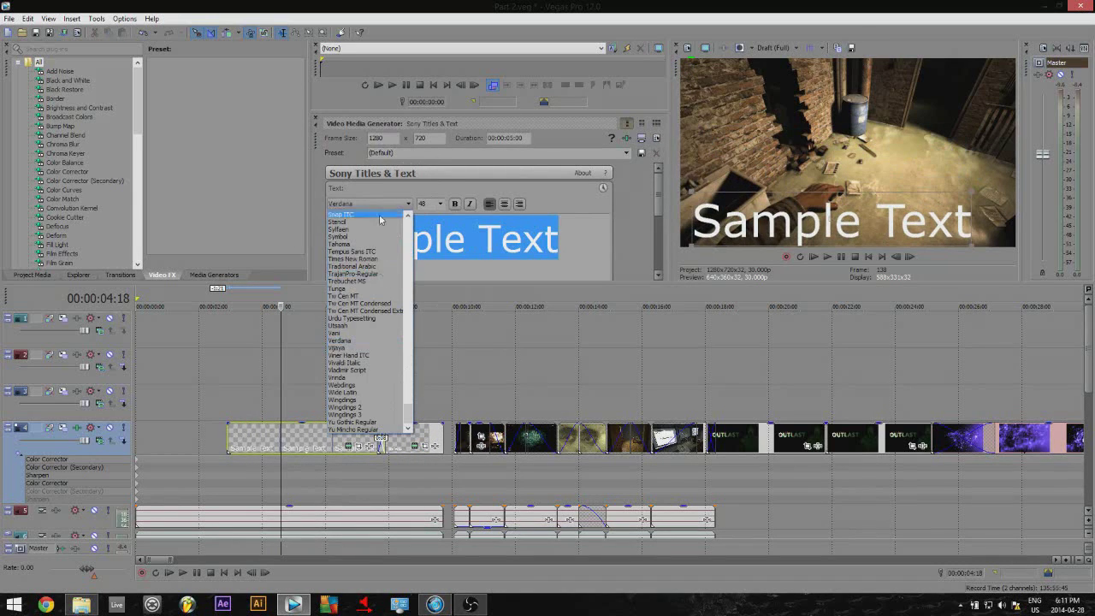
pyautogui.click(376, 252)
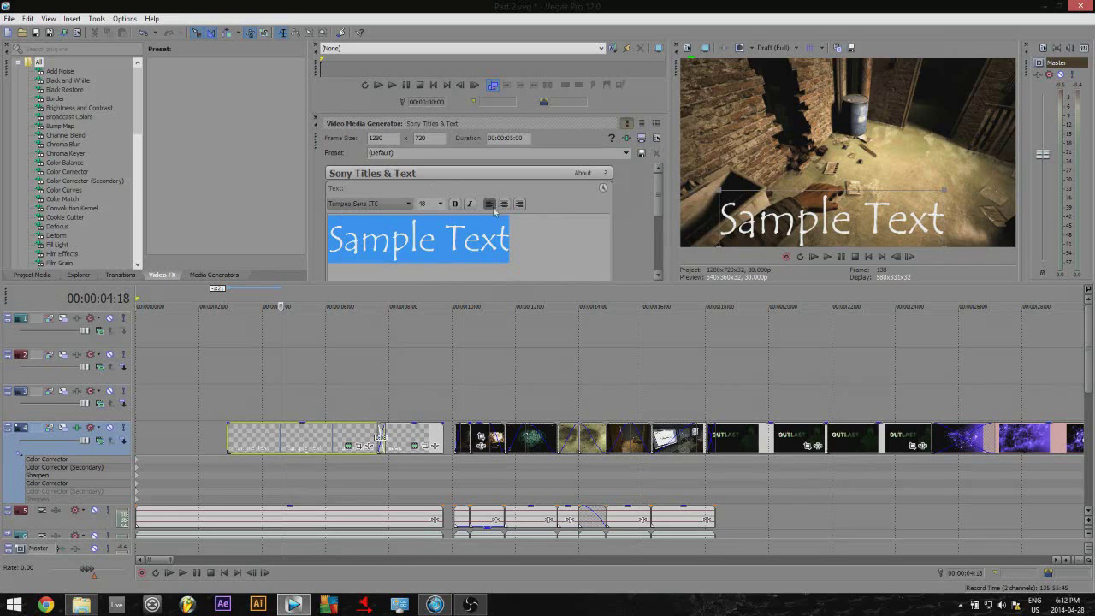
pyautogui.click(440, 204)
pyautogui.click(427, 252)
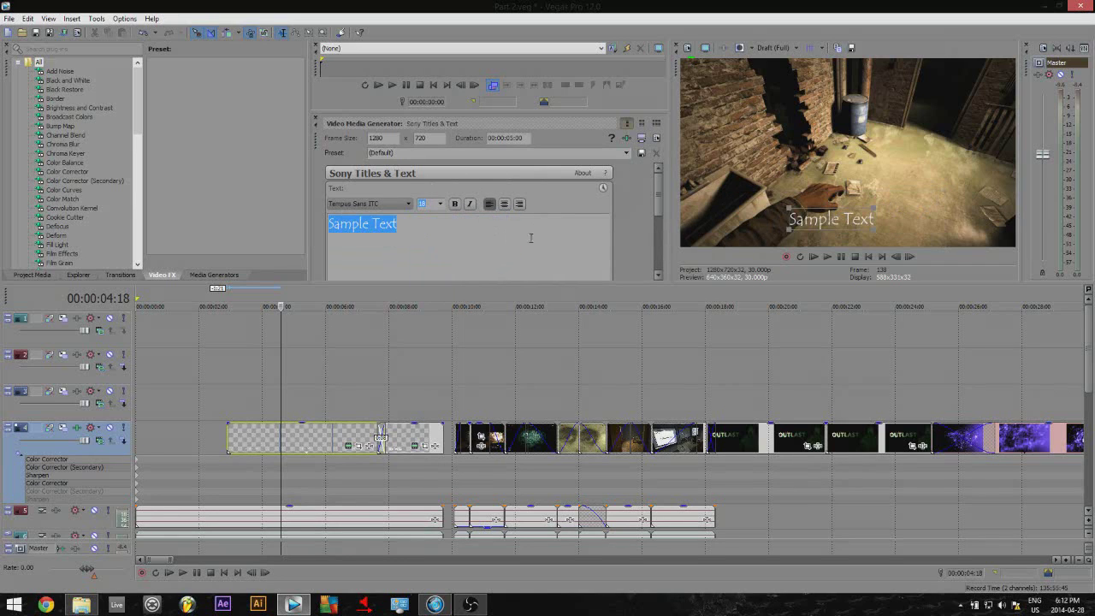
pyautogui.moveTo(835, 223); pyautogui.dragTo(741, 233)
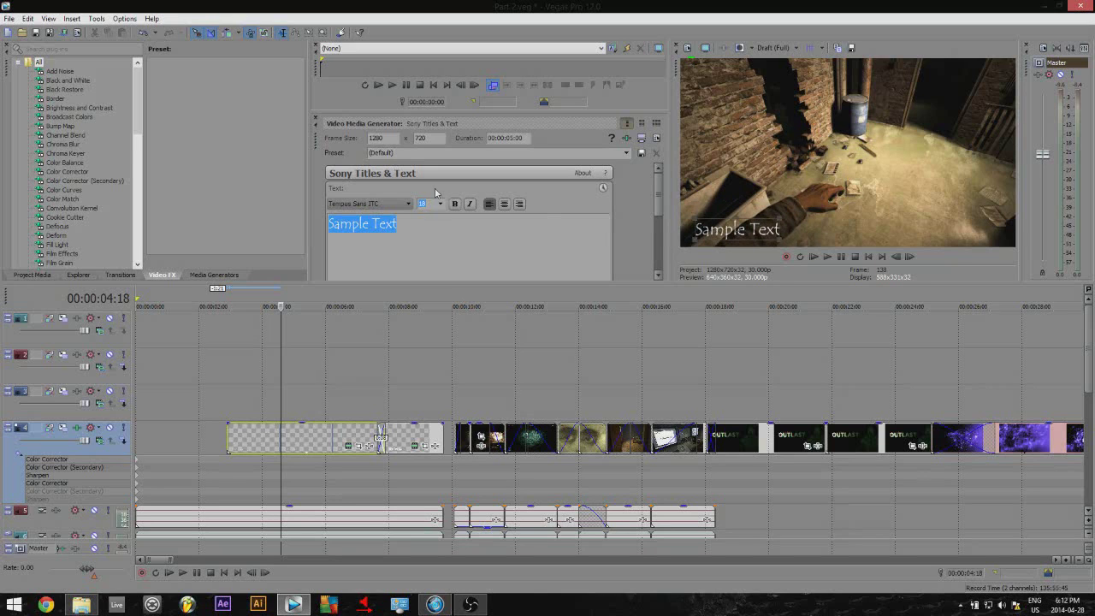
# Step: Shift the text event slightly earlier and trim both its ends so it runs from about 00:00:04 to 00:00:07
pyautogui.moveTo(317, 438); pyautogui.dragTo(294, 439)
pyautogui.moveTo(206, 435); pyautogui.dragTo(264, 436)
pyautogui.click(252, 363)
pyautogui.click(268, 409)
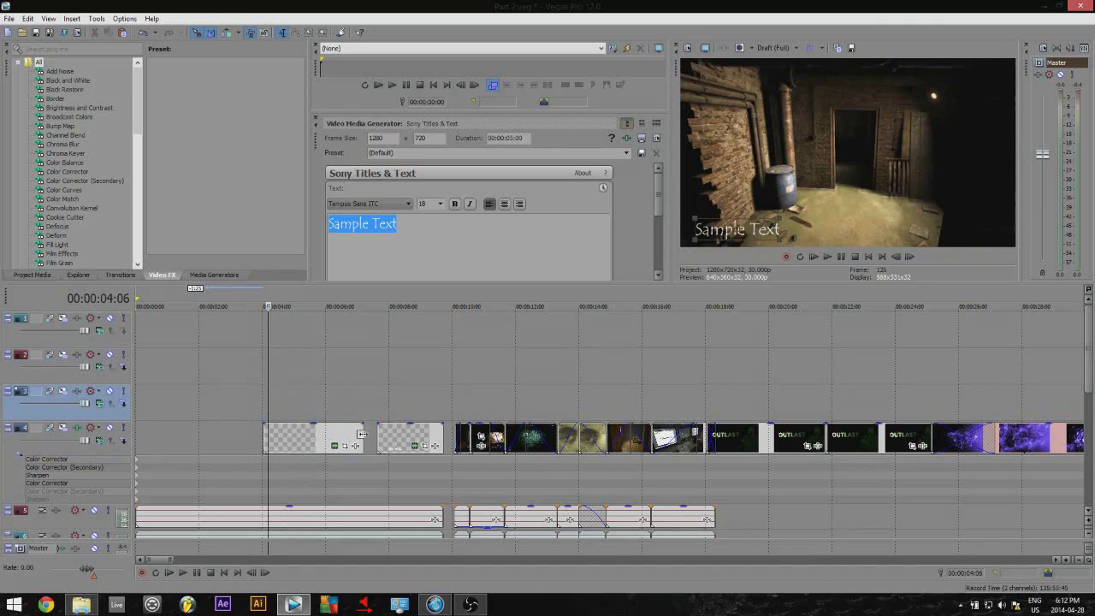
pyautogui.moveTo(362, 434); pyautogui.dragTo(352, 432)
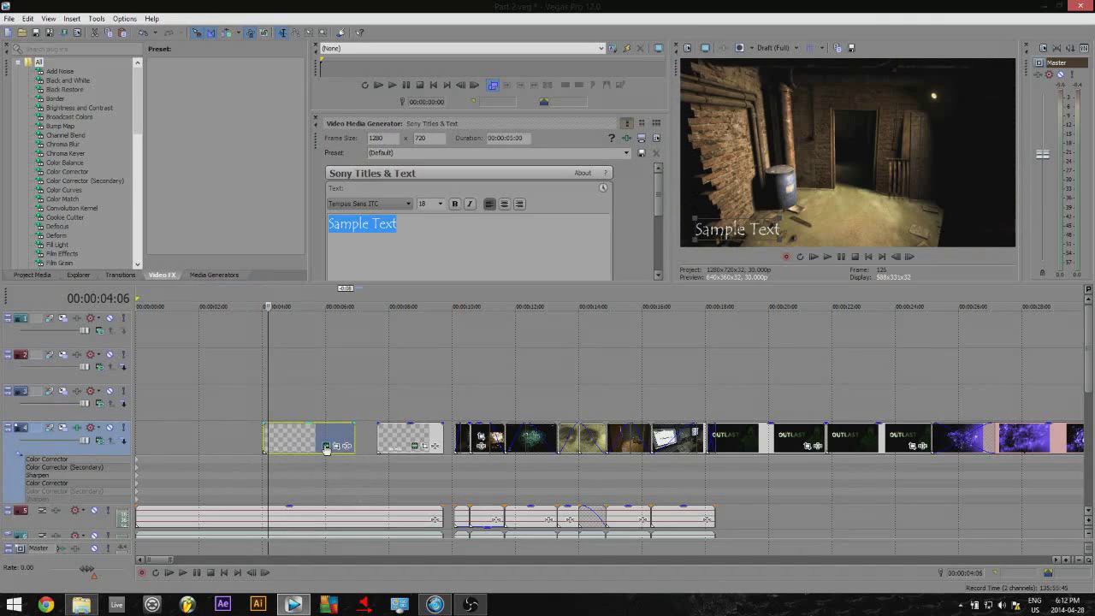
# Step: Open the text event's generated media settings and set its animation to Jump
pyautogui.click(327, 446)
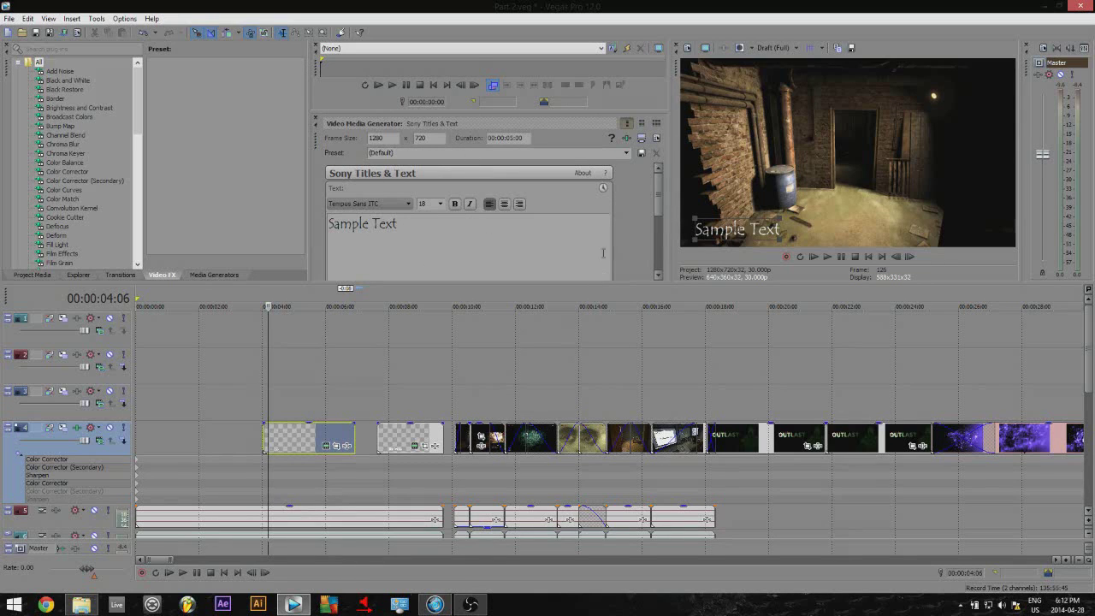
pyautogui.click(289, 442)
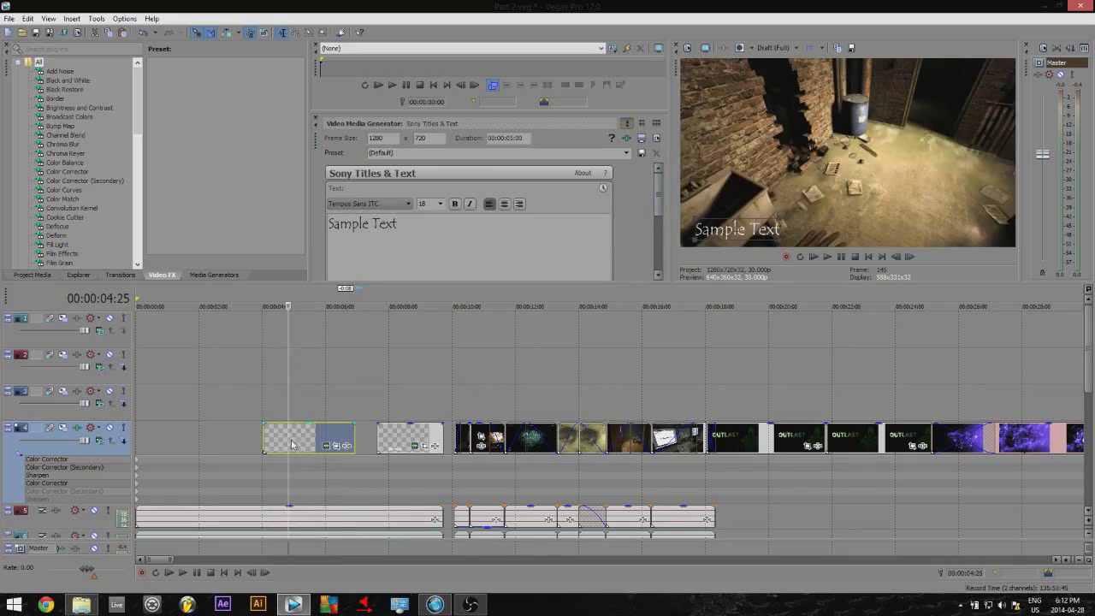
pyautogui.click(278, 445)
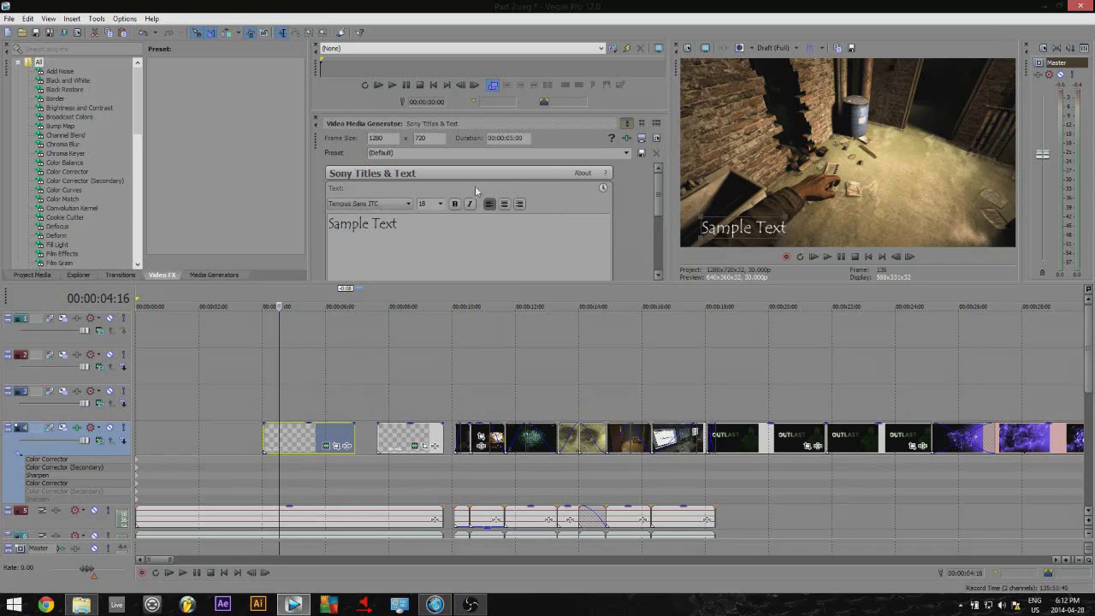
pyautogui.tripleClick(404, 224)
pyautogui.moveTo(658, 184); pyautogui.dragTo(655, 238)
pyautogui.click(503, 173)
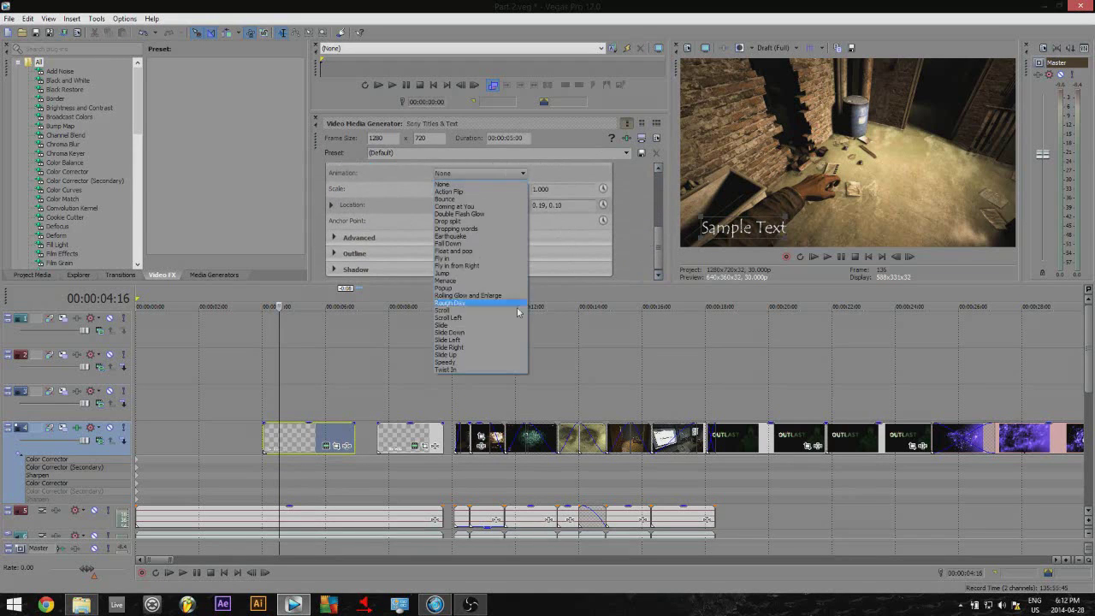
pyautogui.click(522, 174)
pyautogui.click(521, 176)
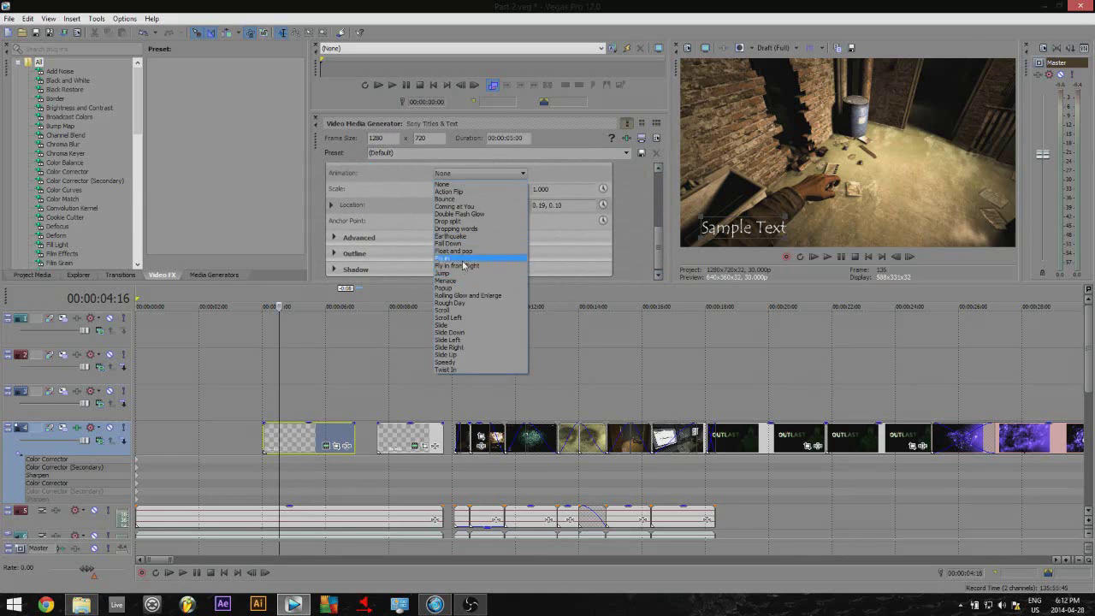
pyautogui.click(458, 273)
# Step: Extend the start of the text event back to about 00:00:02:17 and play back its animation
pyautogui.moveTo(275, 412); pyautogui.dragTo(224, 397)
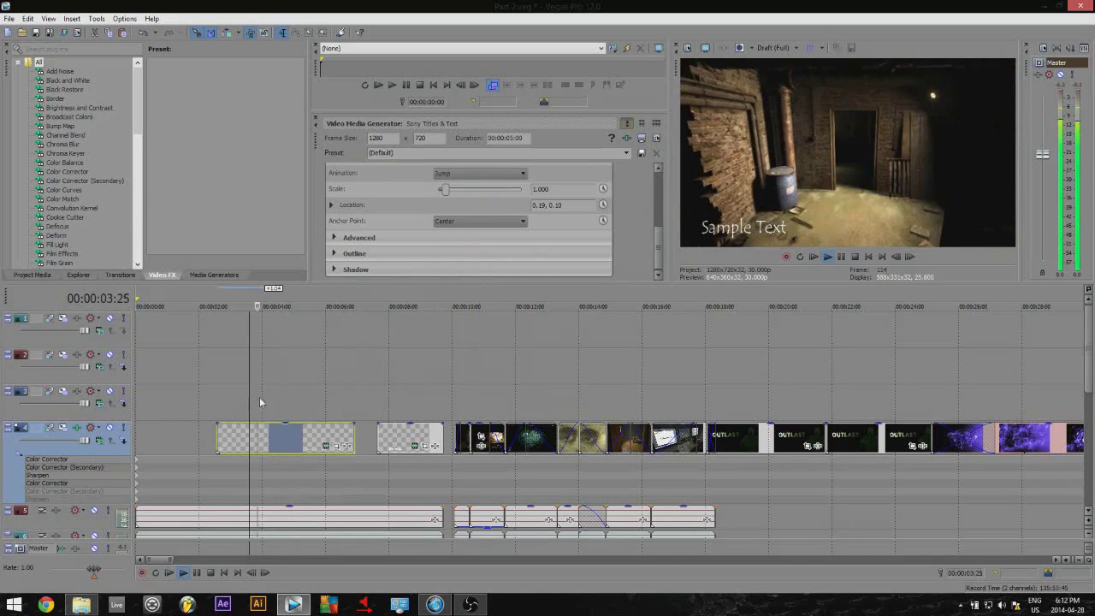
pyautogui.click(224, 397)
pyautogui.press('space')
pyautogui.press('space')
pyautogui.click(218, 410)
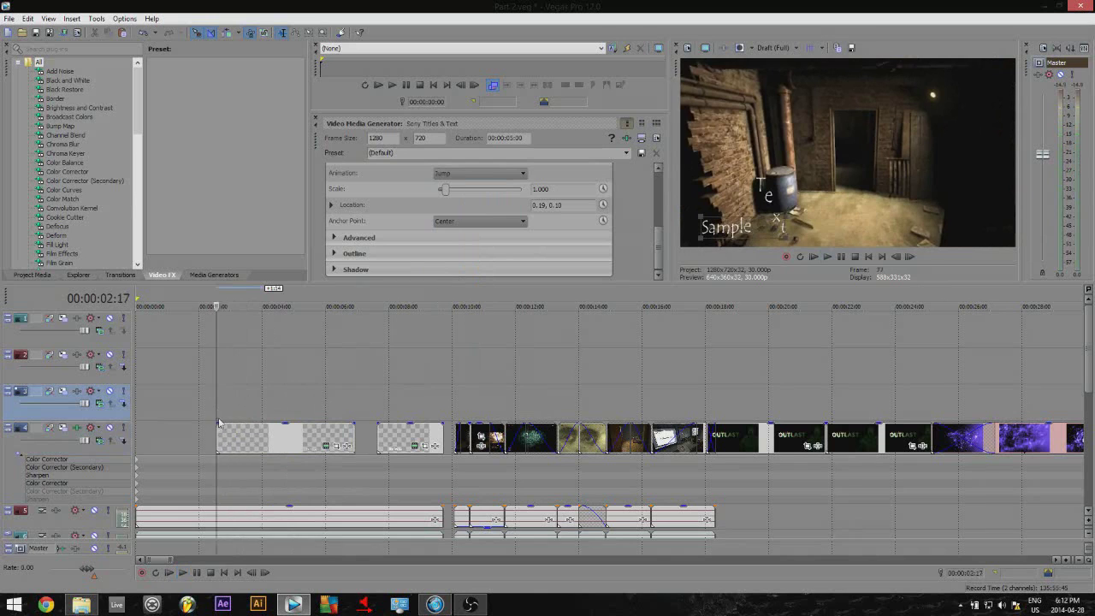
# Step: Extend the start of the sample text event back to about 00:00:00:29 and play back its animation
pyautogui.moveTo(216, 433); pyautogui.dragTo(167, 434)
pyautogui.press('space')
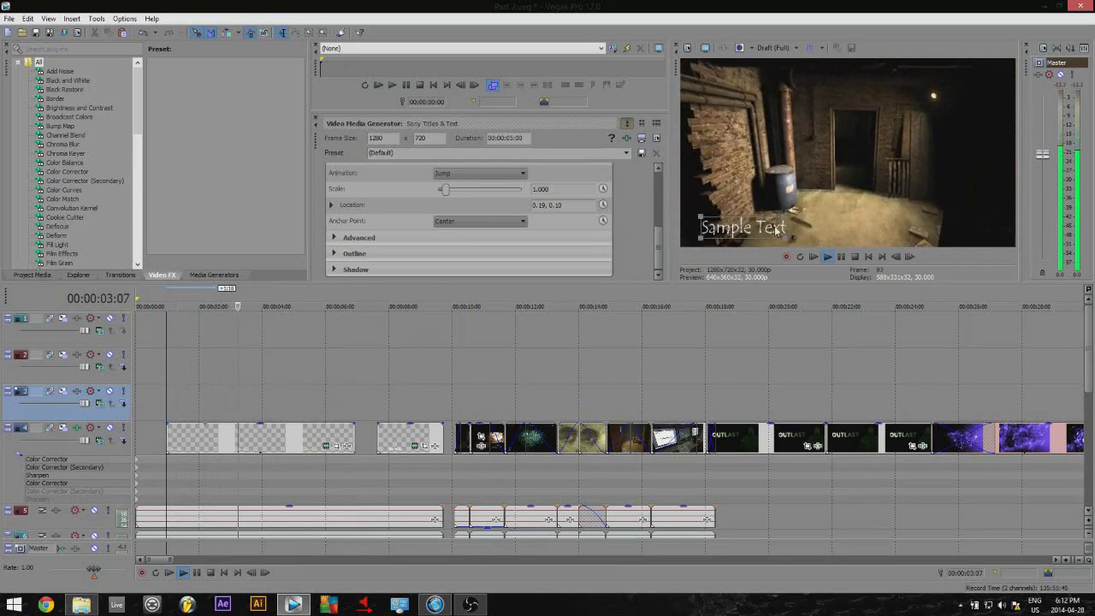
pyautogui.press('space')
# Step: Cut the sample text event out of the video track
pyautogui.rightClick(272, 432)
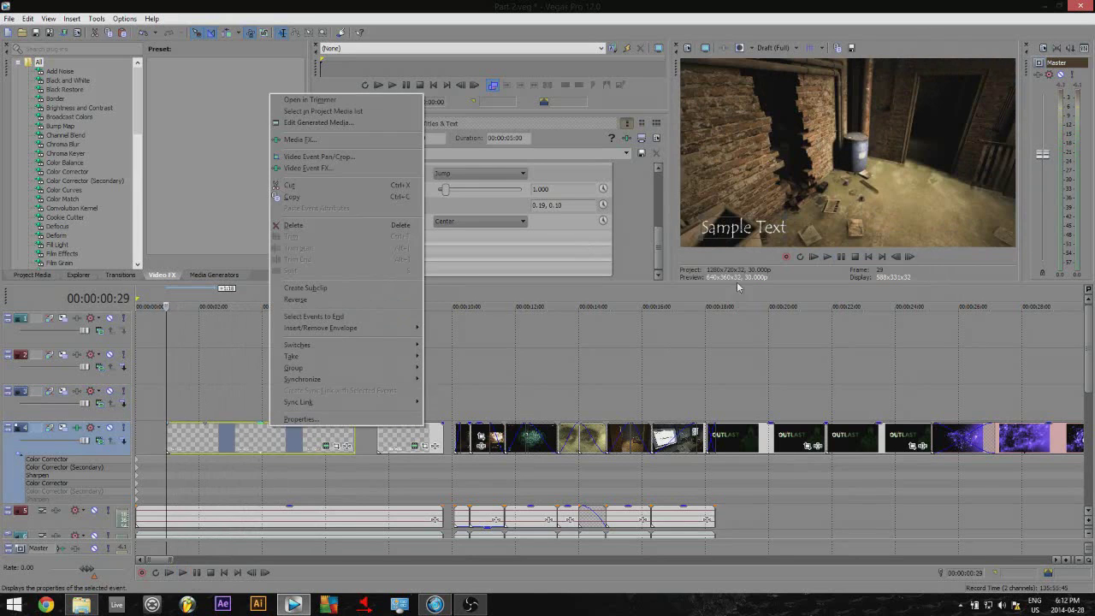
pyautogui.click(310, 185)
pyautogui.click(378, 383)
# Step: Play back the animated text captions around 00:23:27 and 00:23:46 near the end of the project
pyautogui.scroll(-4, 514, 368)
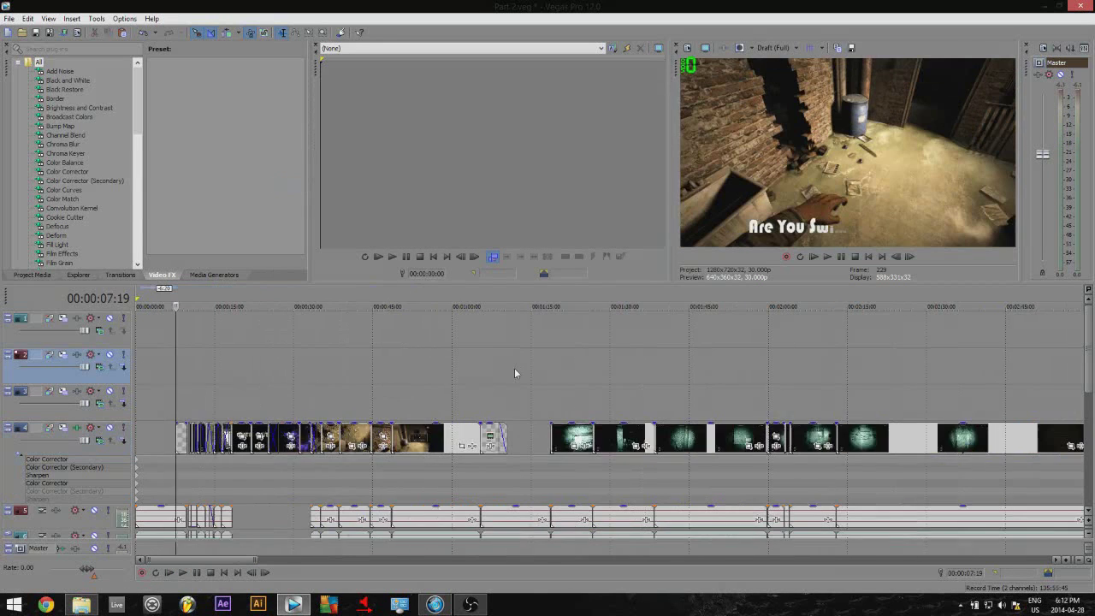
pyautogui.scroll(2, 515, 371)
pyautogui.scroll(3, 517, 368)
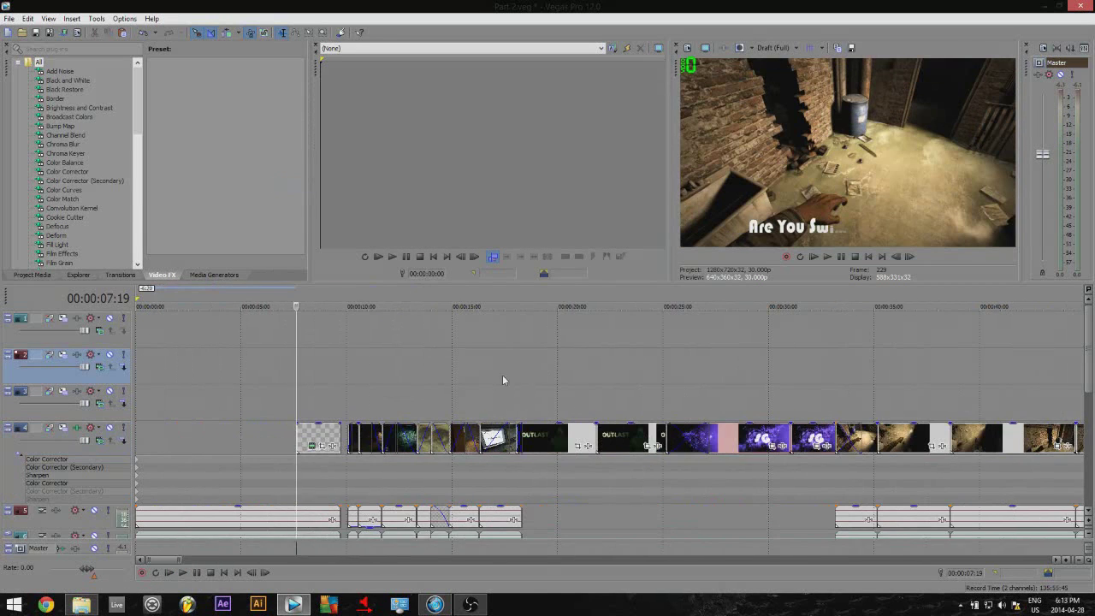
pyautogui.click(502, 375)
pyautogui.scroll(-10, 536, 363)
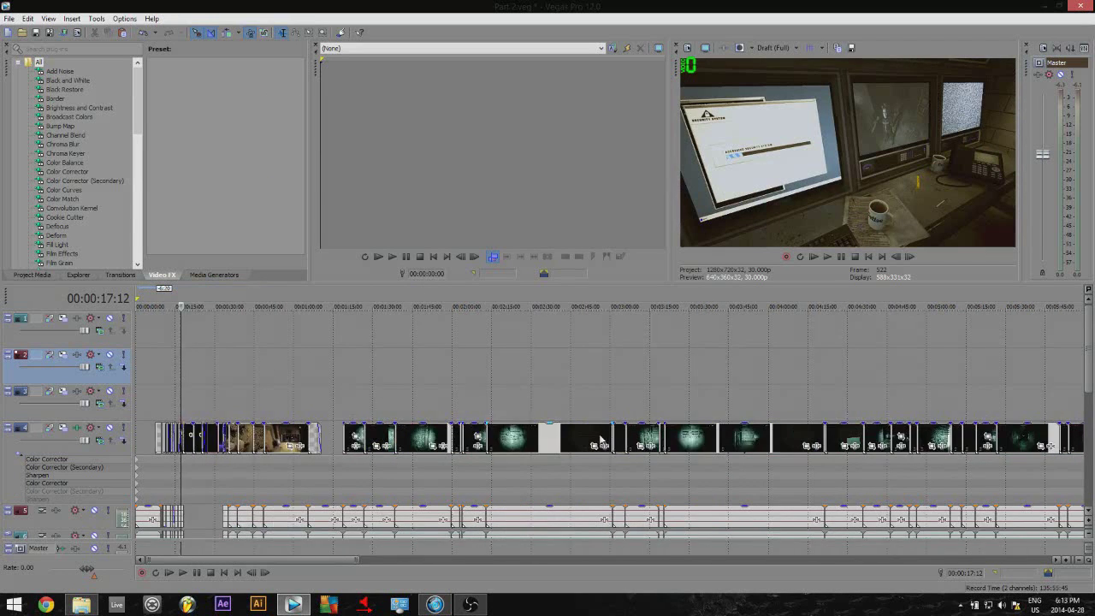
pyautogui.click(976, 392)
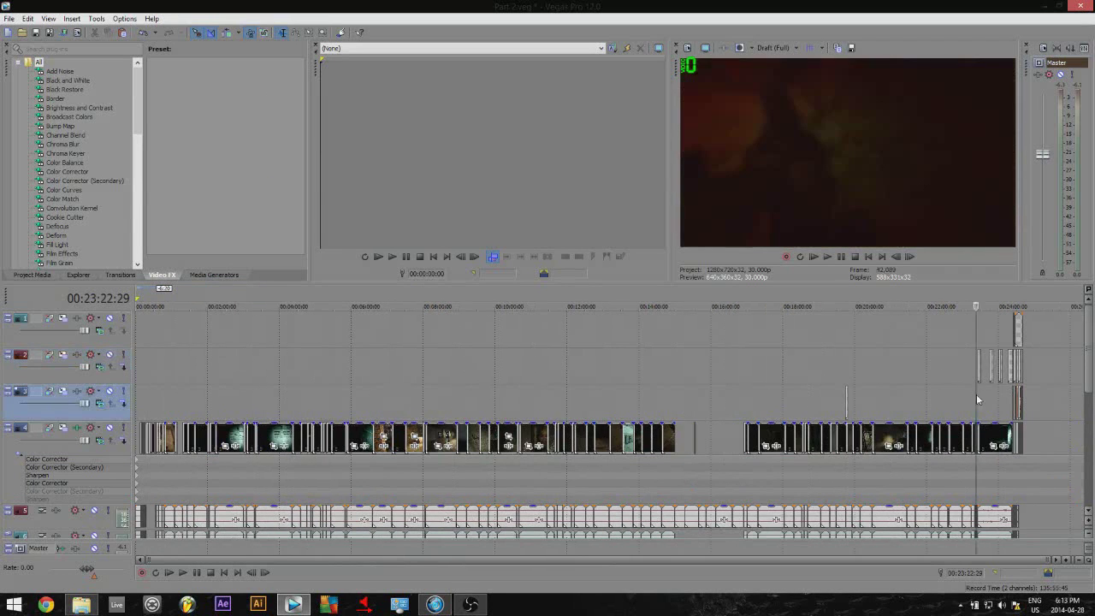
pyautogui.scroll(7, 975, 393)
pyautogui.scroll(-1, 671, 432)
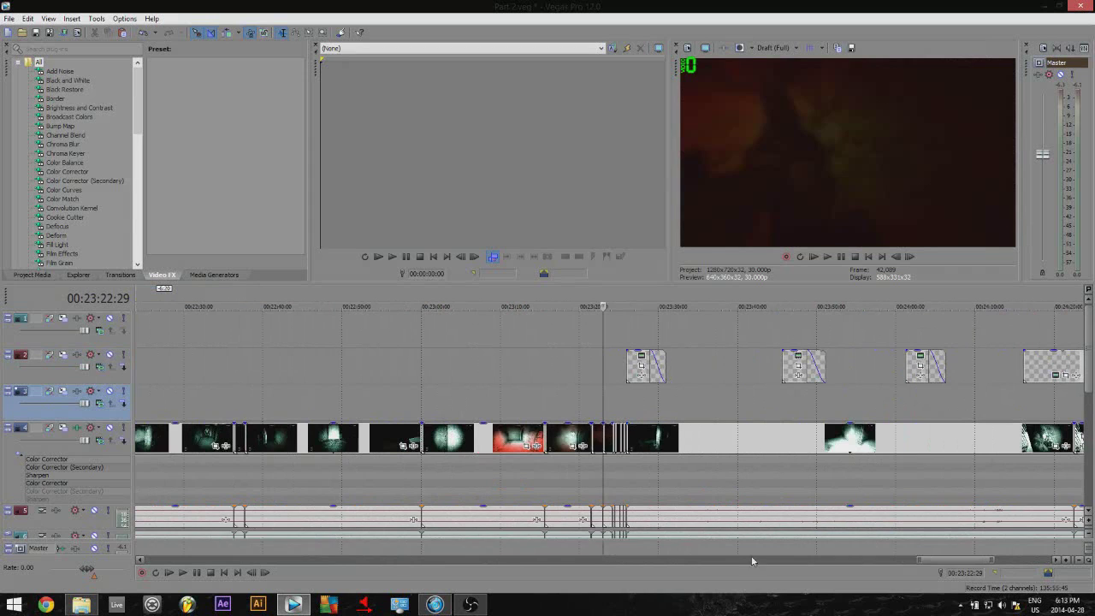
pyautogui.moveTo(938, 560); pyautogui.dragTo(956, 559)
pyautogui.press('space')
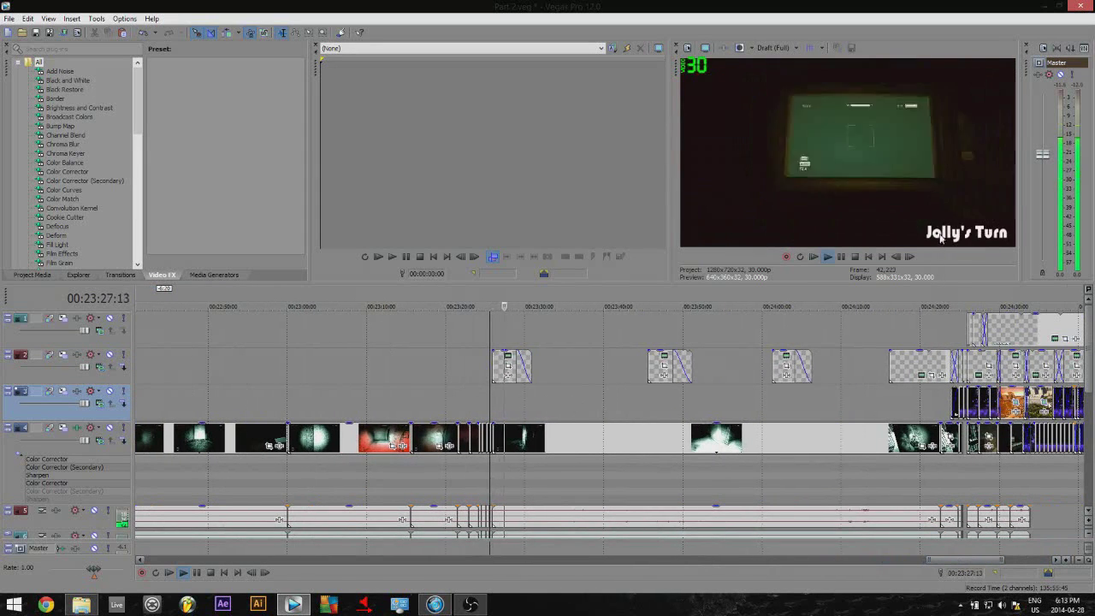
pyautogui.click(650, 392)
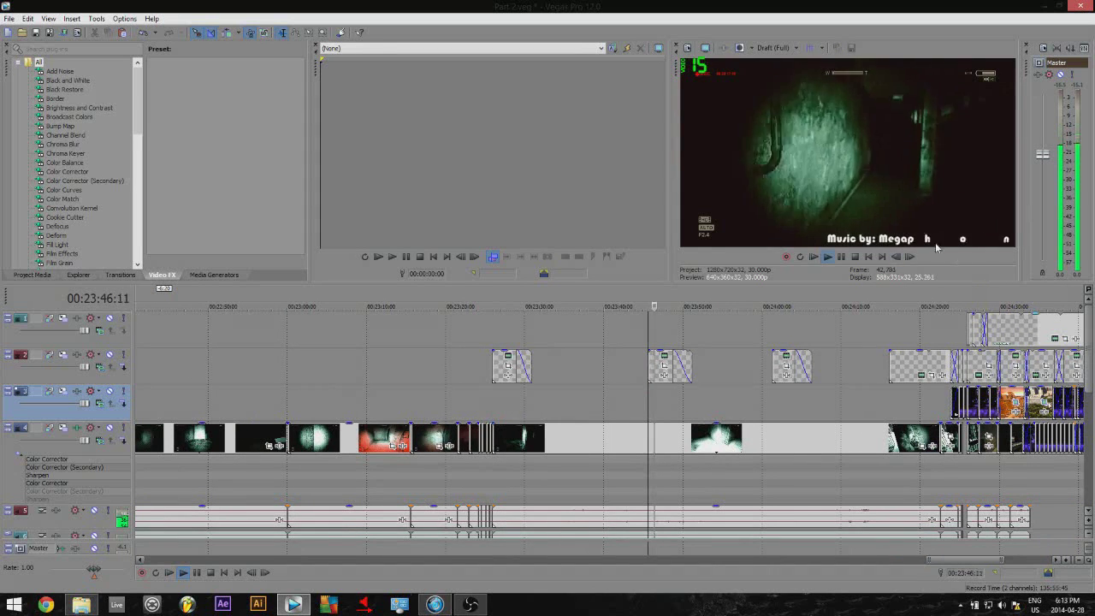
pyautogui.press('space')
# Step: Reset the tracks to their default heights while viewing the closing section around 00:24:04
pyautogui.click(767, 391)
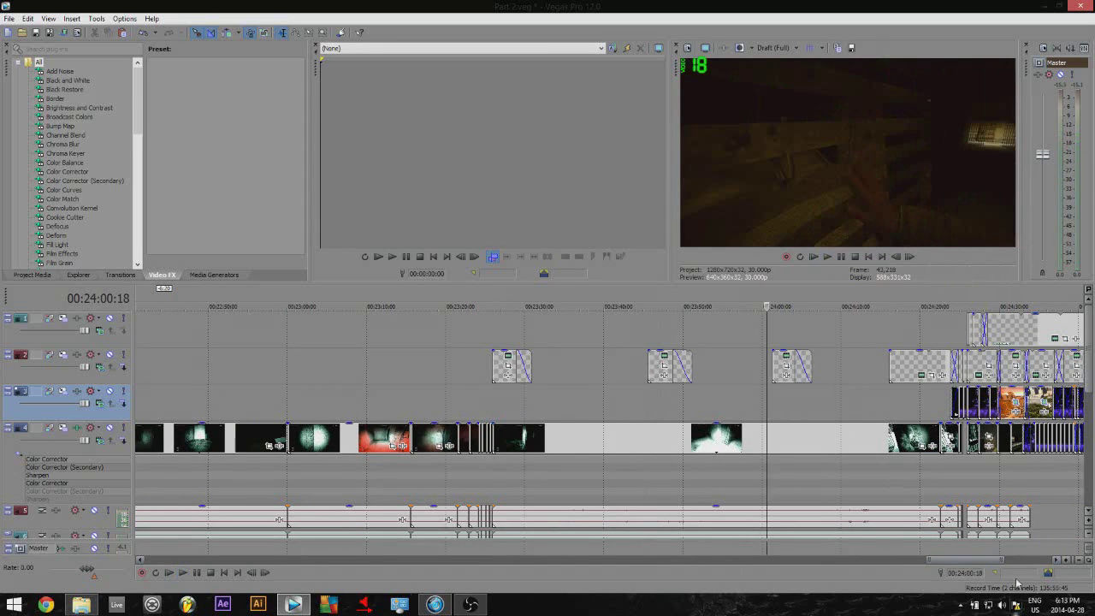
pyautogui.moveTo(966, 560); pyautogui.dragTo(980, 560)
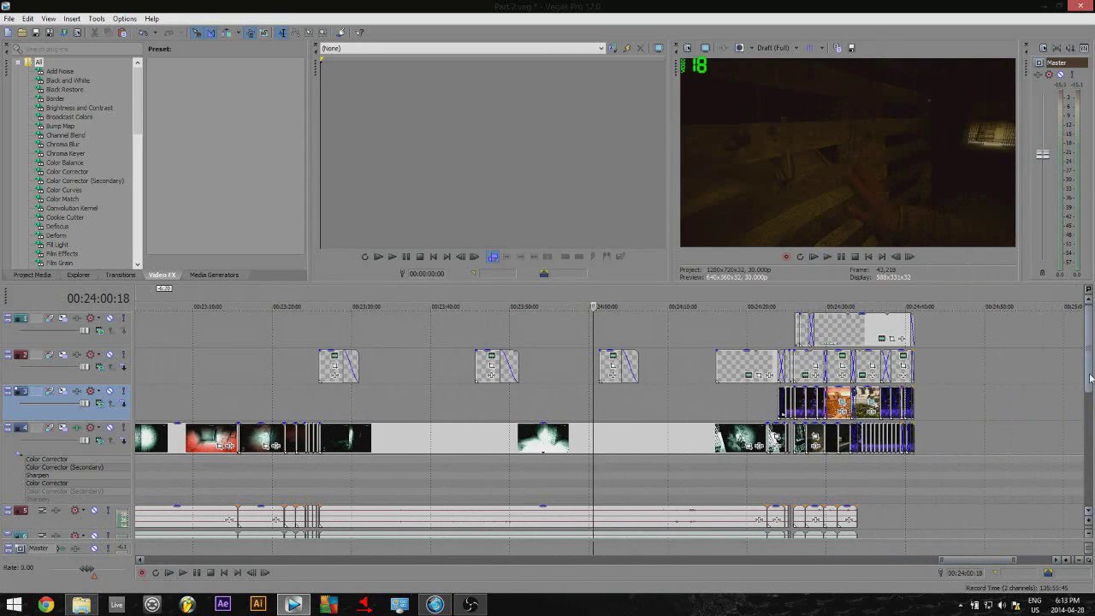
pyautogui.scroll(-1, 1088, 378)
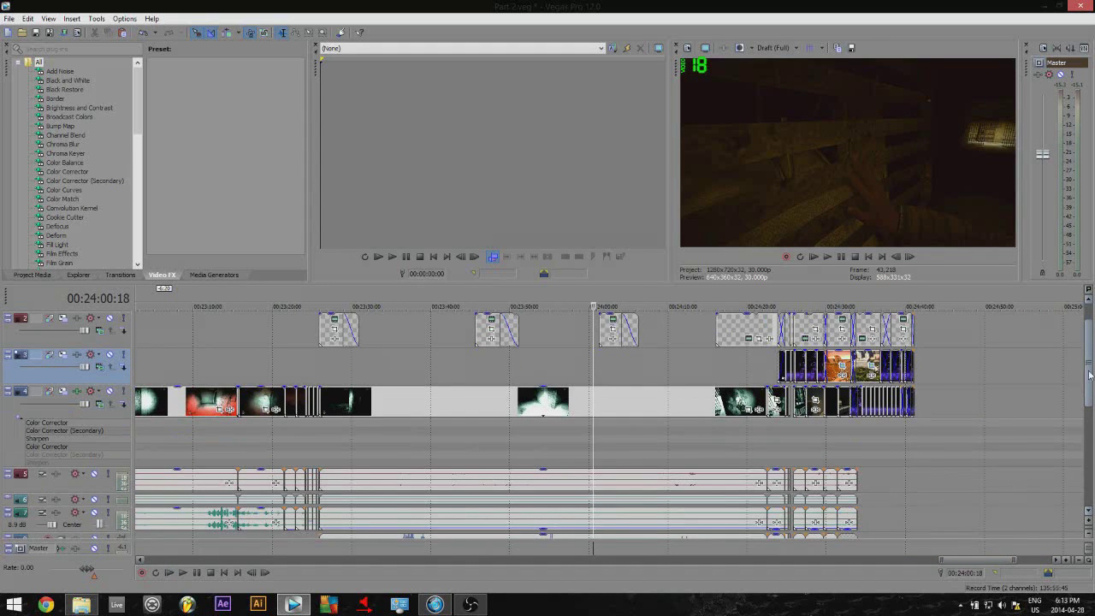
pyautogui.click(622, 411)
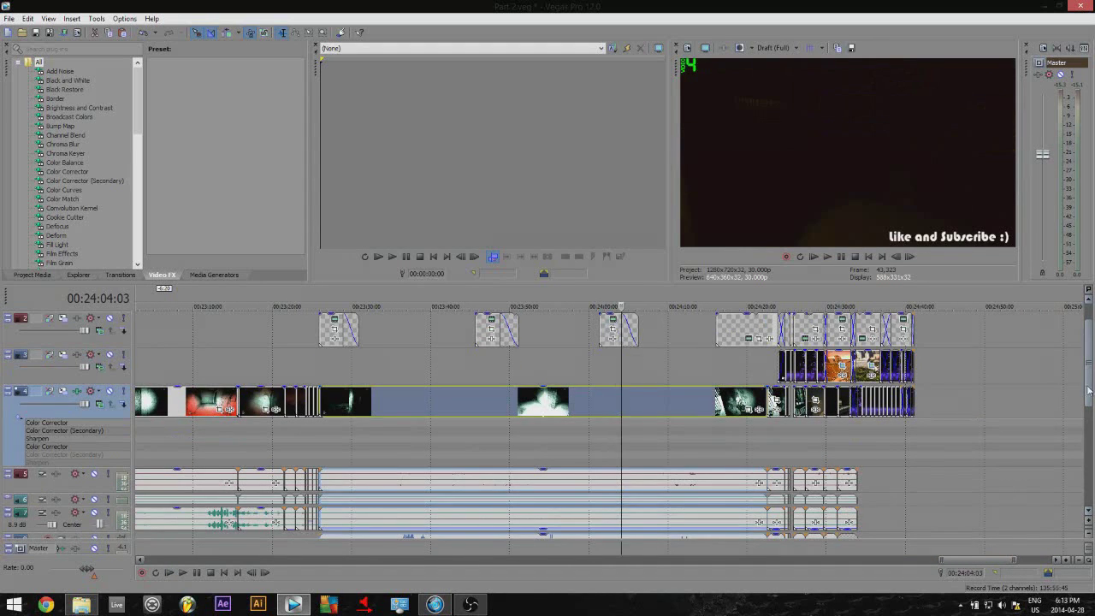
pyautogui.doubleClick(1089, 384)
pyautogui.press('`')
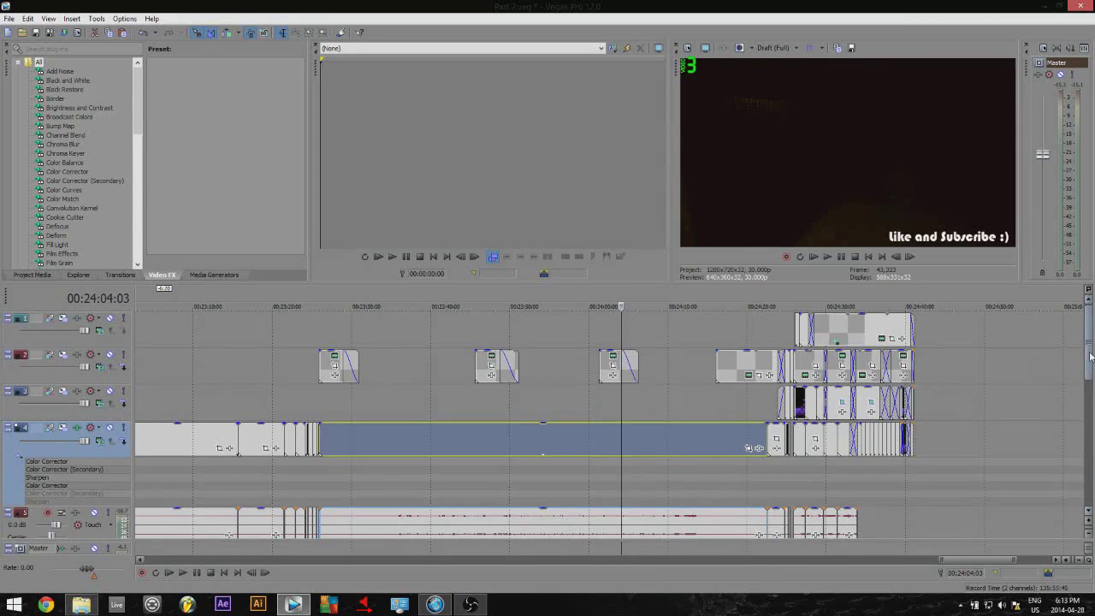
pyautogui.moveTo(1088, 349); pyautogui.dragTo(1089, 361)
# Step: Examine the "Like and Subscribe :)" caption between about 00:24:01 and 00:24:04, together with the video and audio tracks beneath it
pyautogui.click(605, 393)
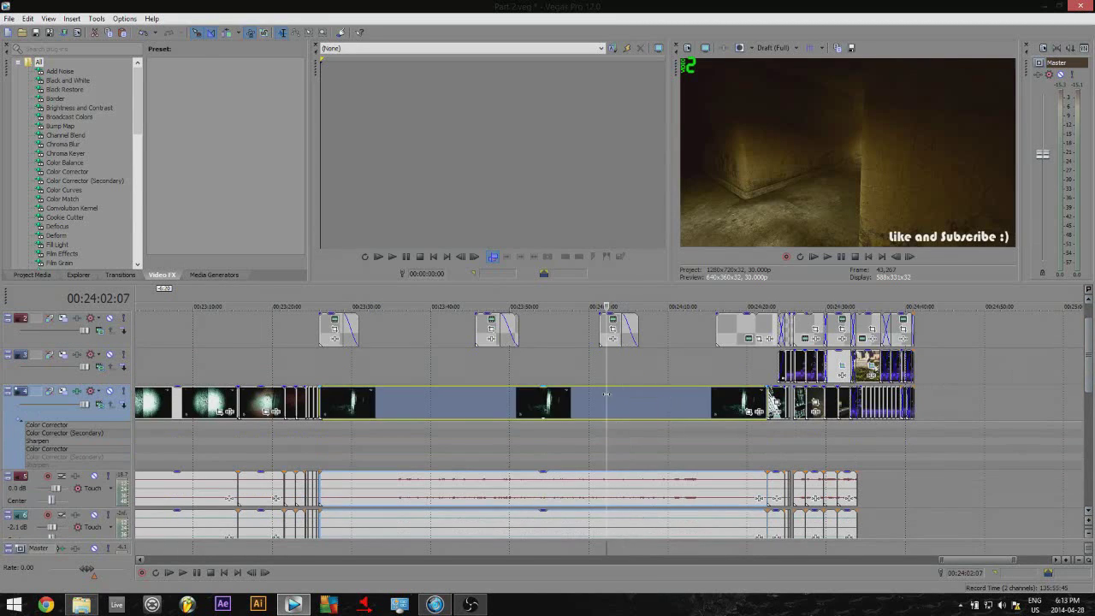
pyautogui.click(617, 336)
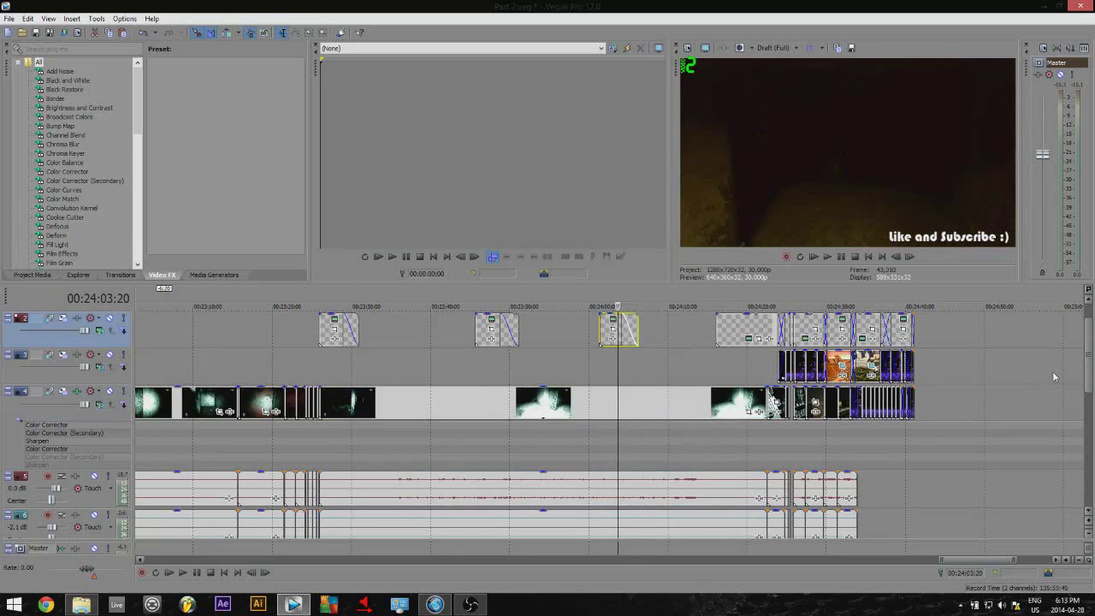
pyautogui.scroll(1, 1086, 359)
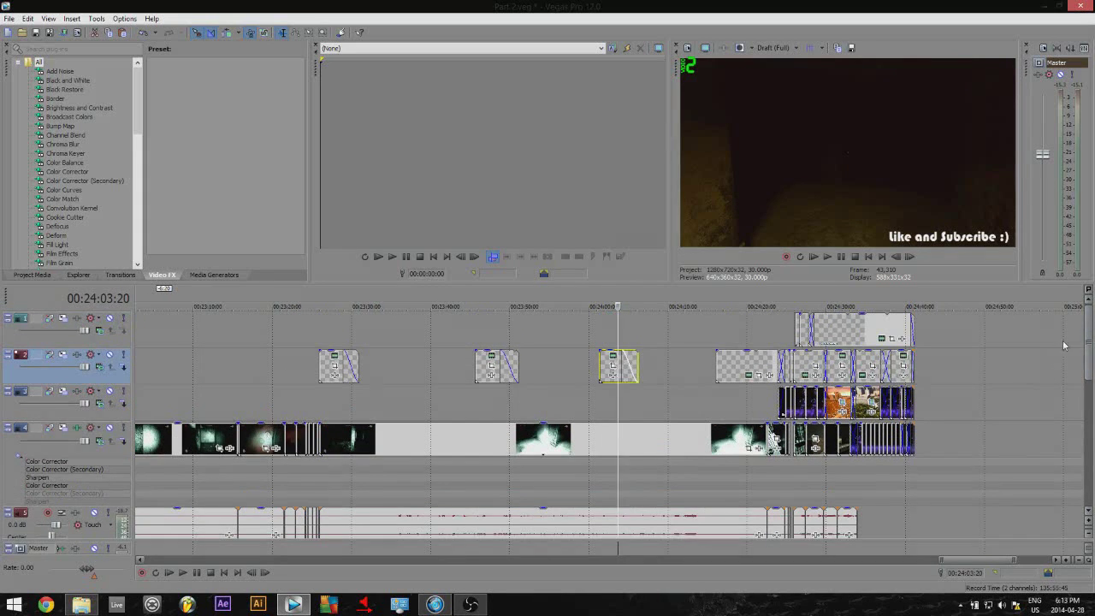
pyautogui.scroll(-5, 1086, 342)
pyautogui.scroll(2, 1087, 342)
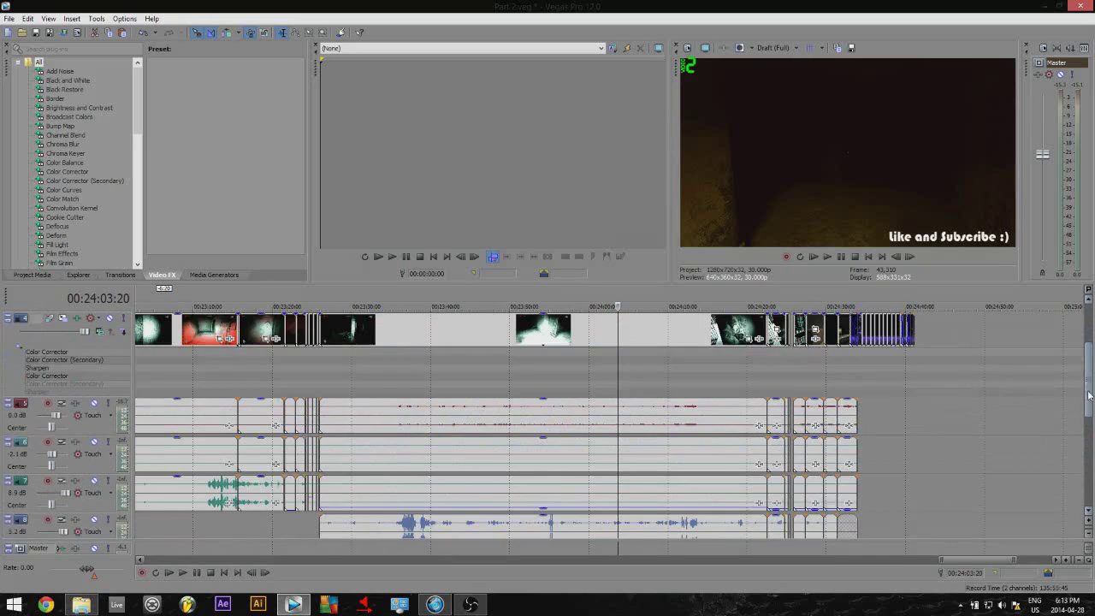
pyautogui.click(698, 411)
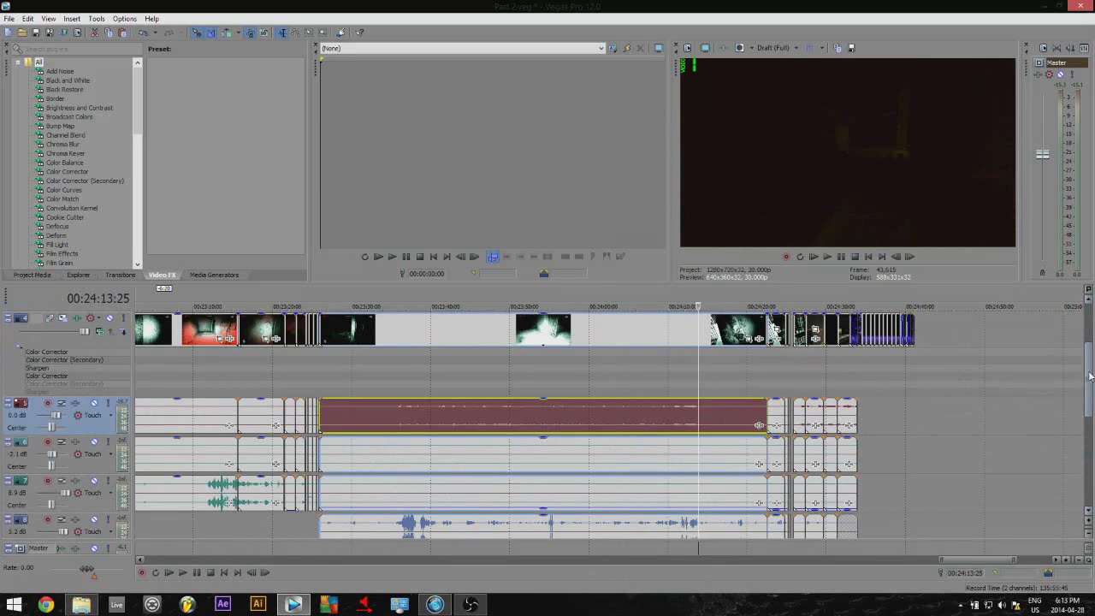
pyautogui.scroll(3, 736, 462)
pyautogui.click(607, 376)
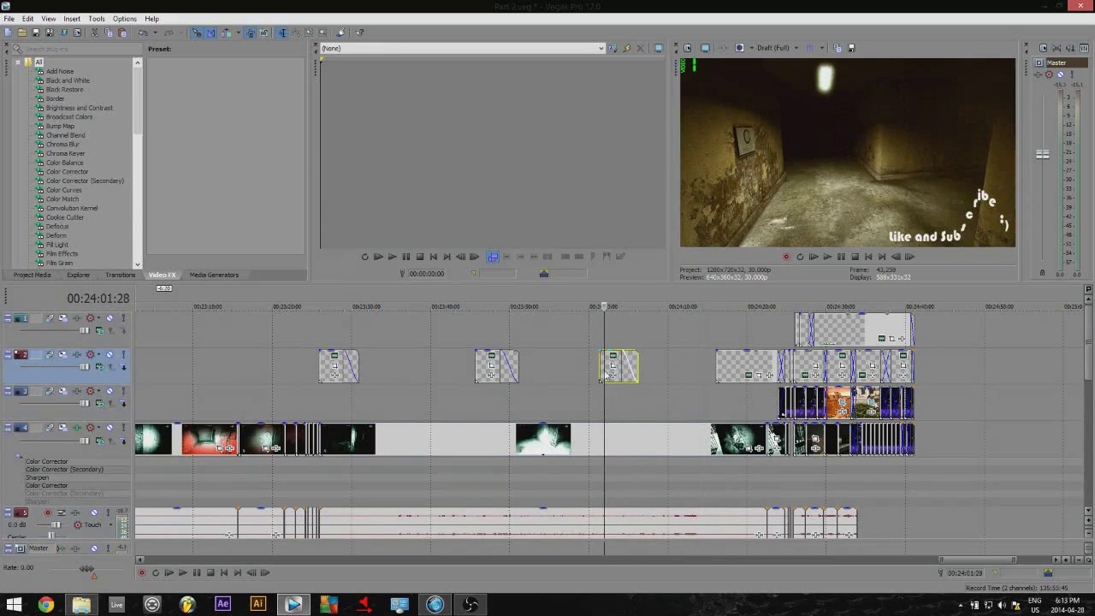
pyautogui.click(596, 398)
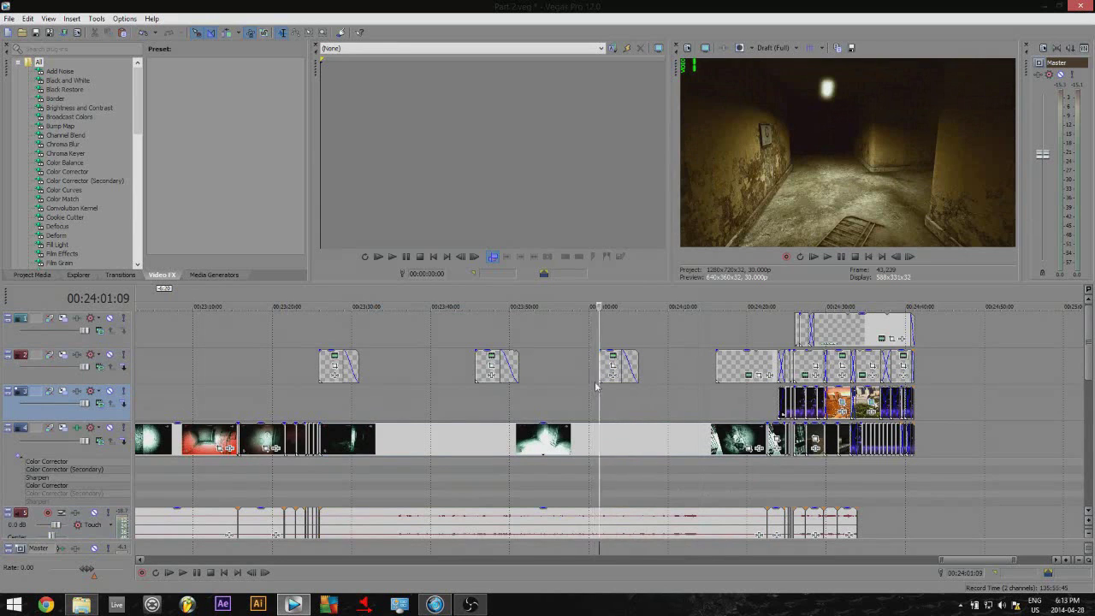
pyautogui.click(604, 368)
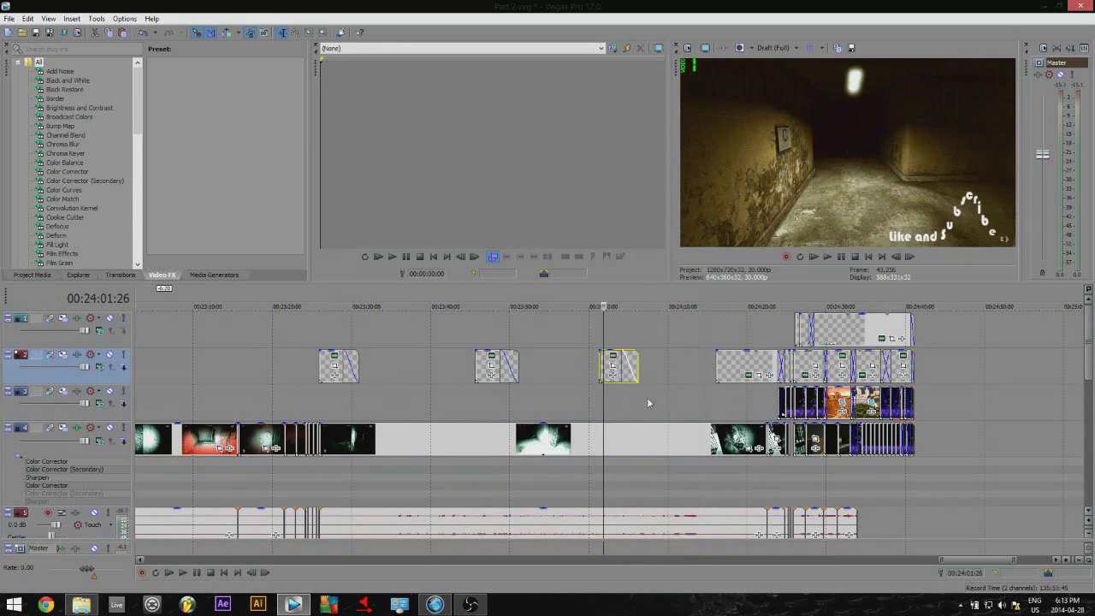
pyautogui.click(607, 373)
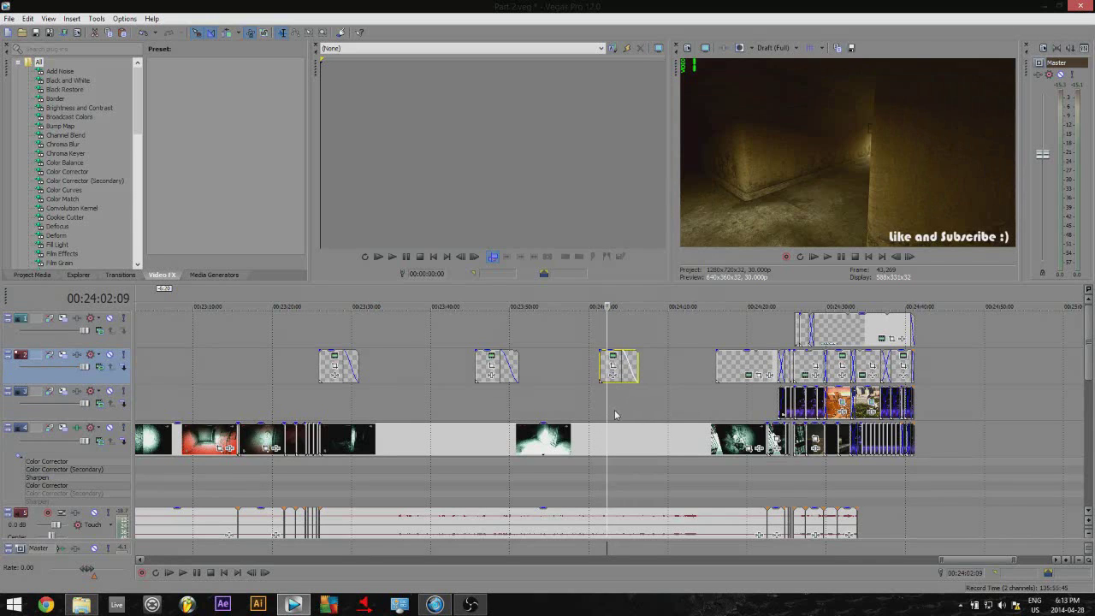
# Step: Preview the outro from about 00:24:22 to 00:24:26, including the "Thanks for Watching :)" caption and the SG logo overlay
pyautogui.click(770, 404)
pyautogui.scroll(3, 772, 402)
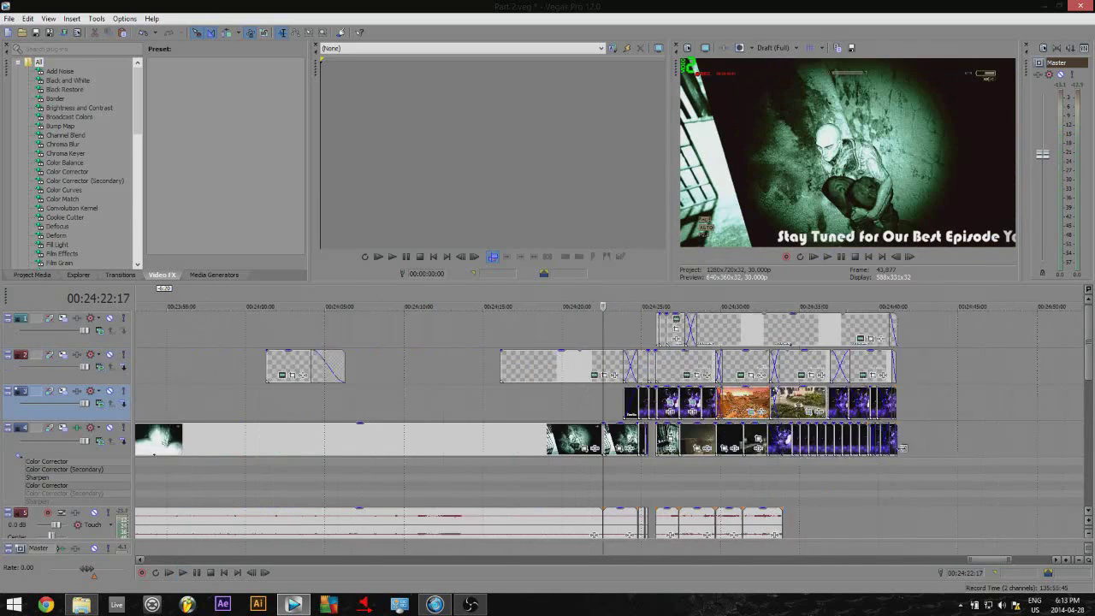
pyautogui.click(649, 478)
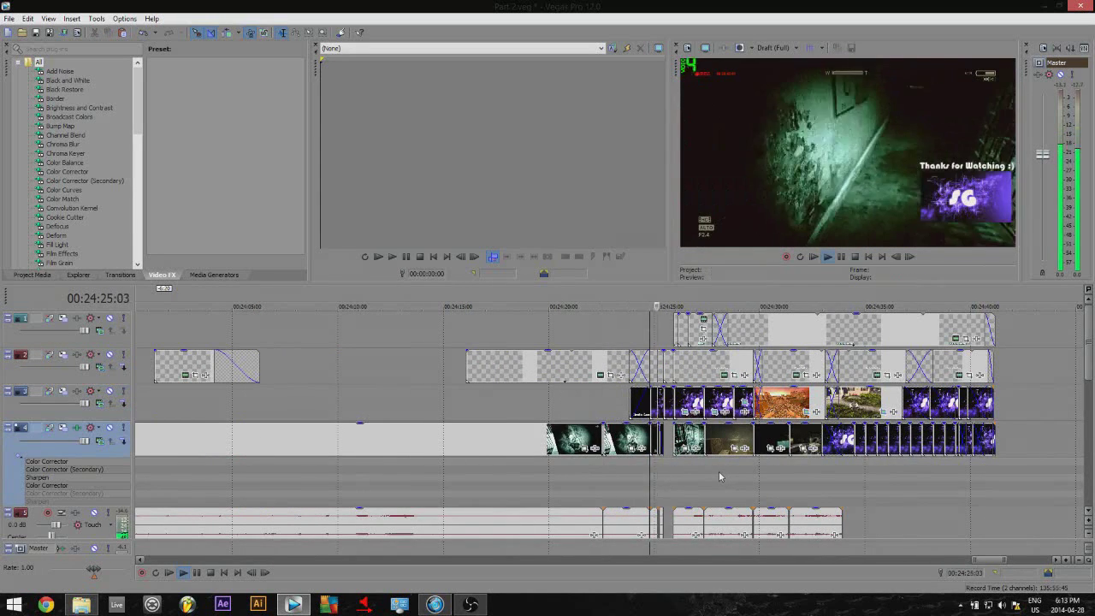
pyautogui.click(659, 400)
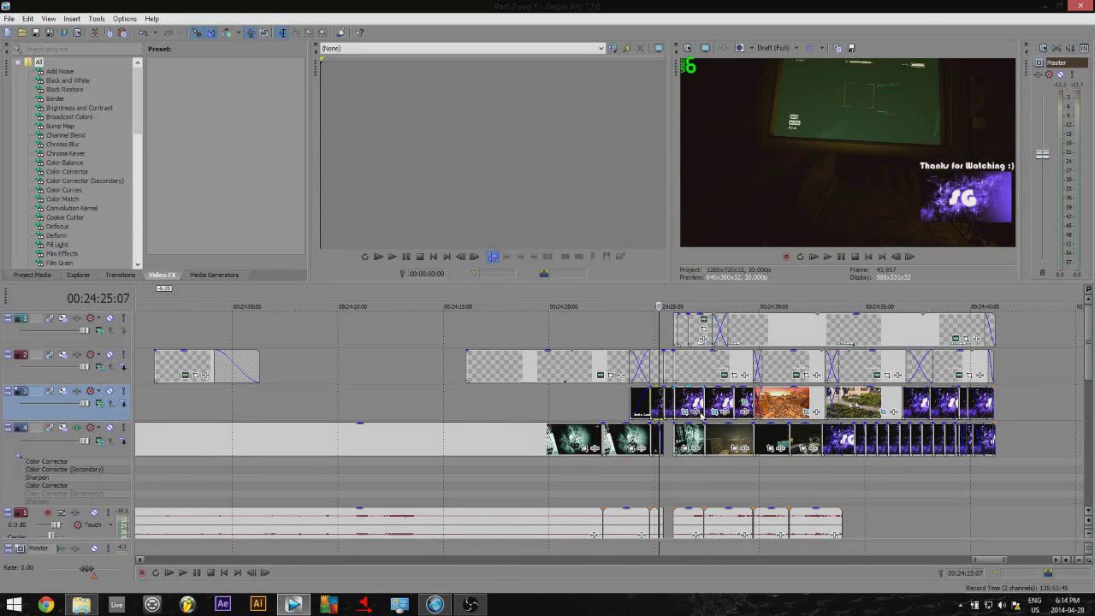
pyautogui.click(678, 402)
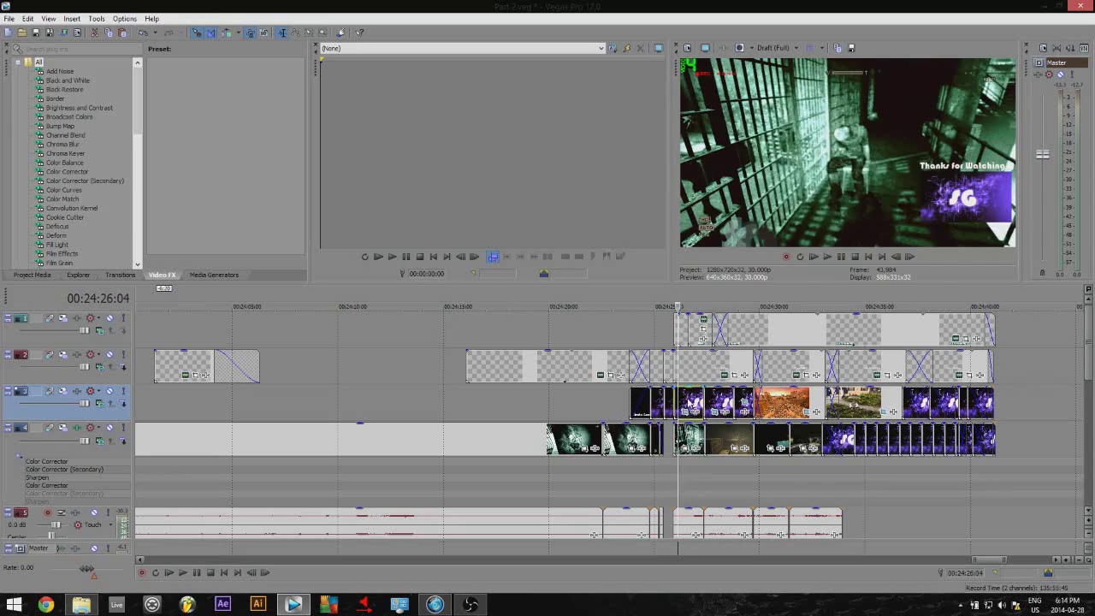
# Step: Open the Pan/Crop settings of the SG logo event at about 00:24:26 and center its crop frame at 640, 360
pyautogui.click(684, 412)
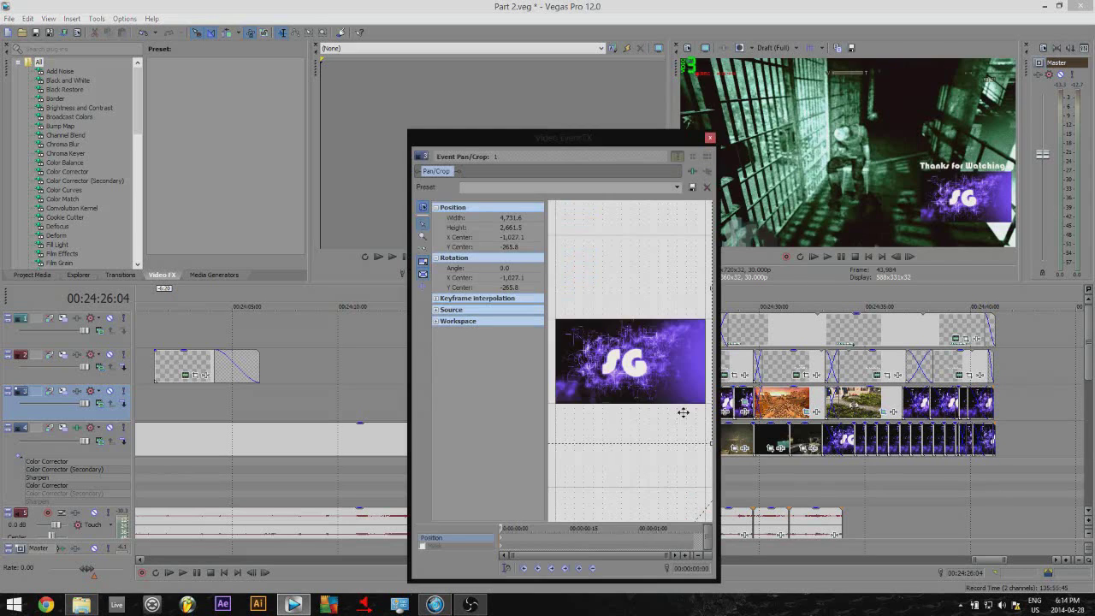
pyautogui.click(710, 138)
pyautogui.click(686, 413)
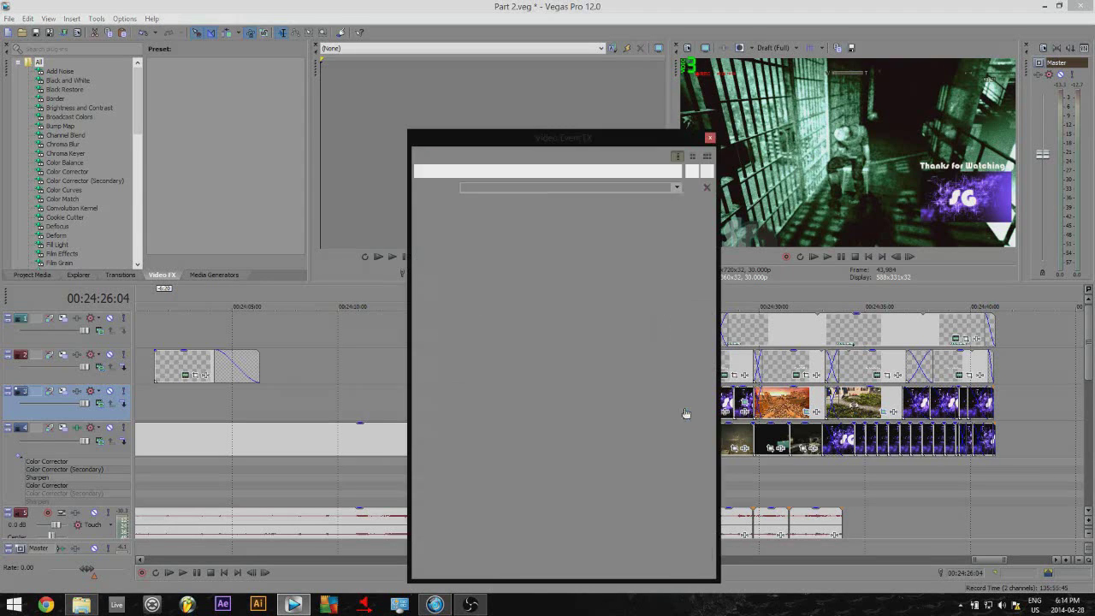
pyautogui.moveTo(634, 369)
pyautogui.mouseDown()
pyautogui.moveTo(638, 352)
pyautogui.moveTo(567, 414)
pyautogui.moveTo(616, 413)
pyautogui.moveTo(641, 378)
pyautogui.moveTo(648, 390)
pyautogui.moveTo(703, 298)
pyautogui.mouseUp()
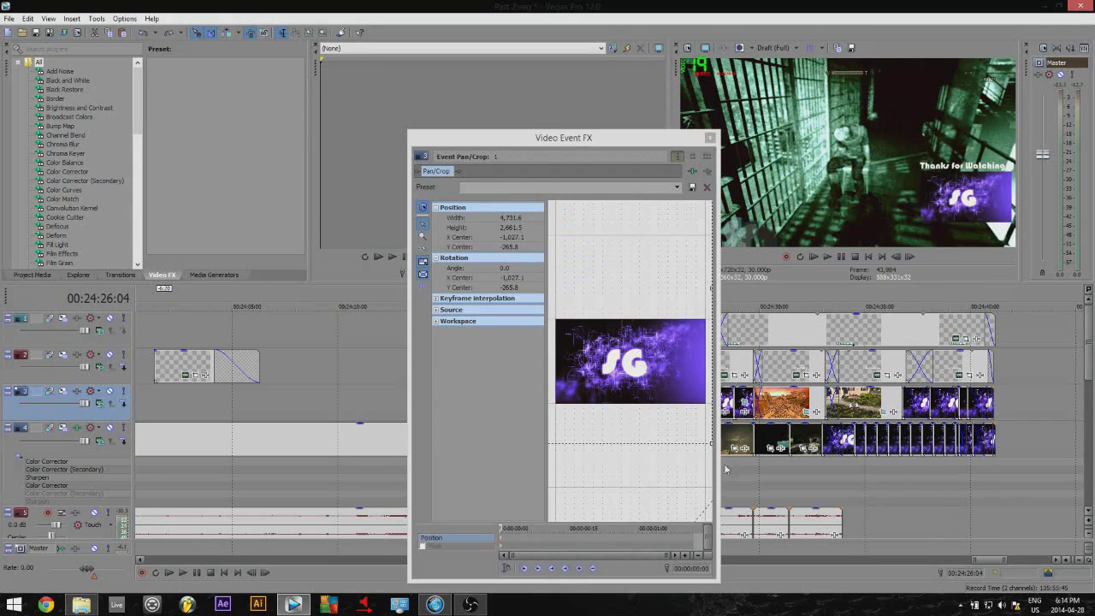
pyautogui.hotkey('ctrl', 'z')
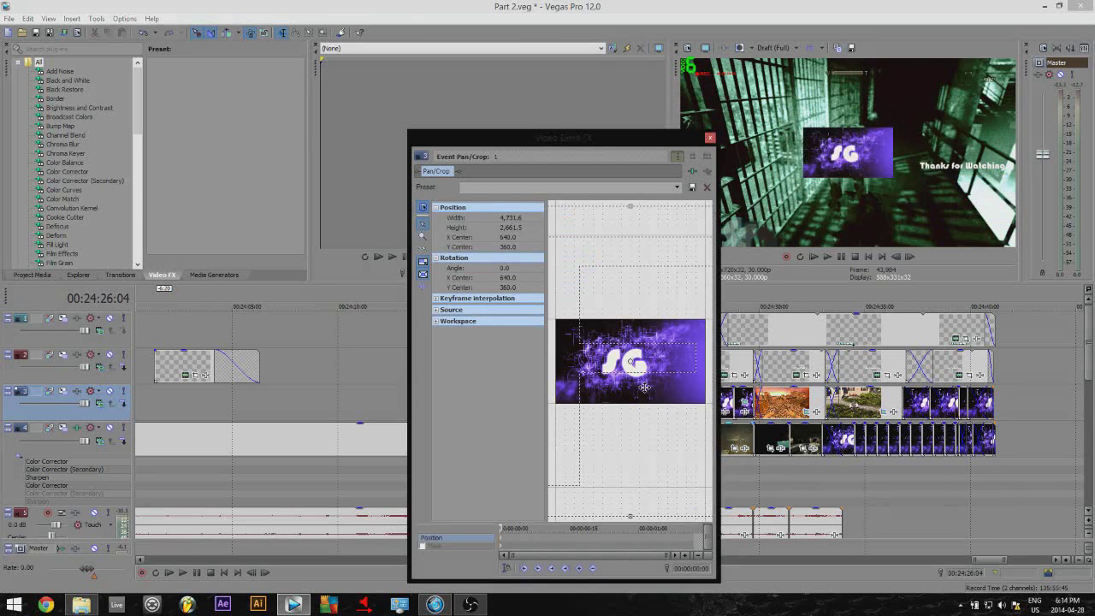
# Step: Enlarge the logo's crop frame to about 5,575 by 3,136 and center it at about -1,340, -295, placing the logo below the caption
pyautogui.moveTo(675, 275); pyautogui.dragTo(554, 329)
pyautogui.moveTo(657, 314); pyautogui.dragTo(647, 353)
pyautogui.moveTo(570, 435); pyautogui.dragTo(642, 378)
pyautogui.moveTo(654, 298); pyautogui.dragTo(778, 208)
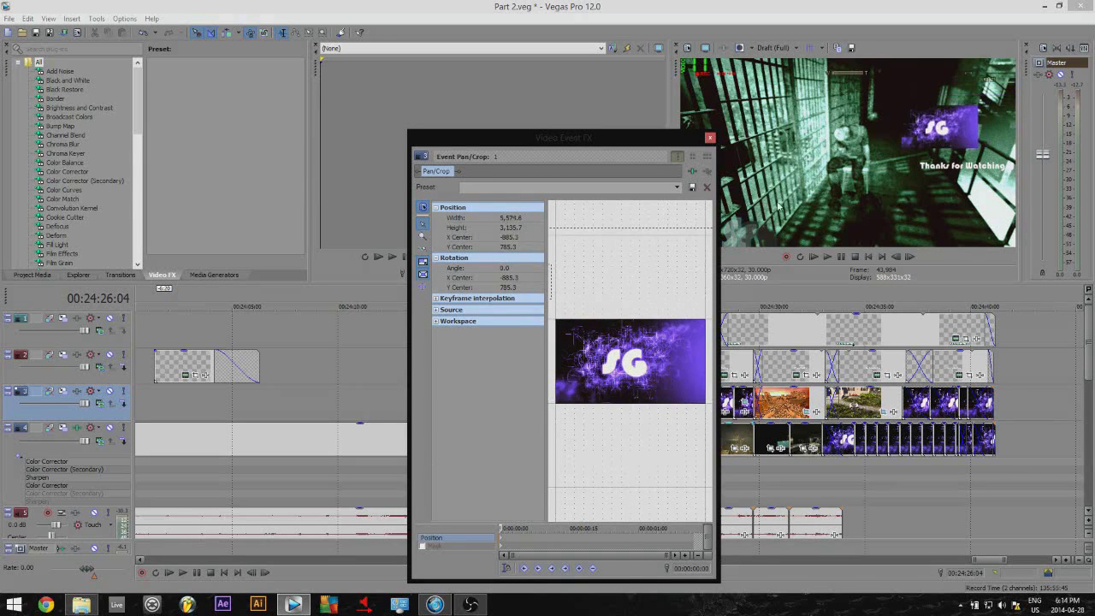
pyautogui.moveTo(643, 366); pyautogui.dragTo(582, 237)
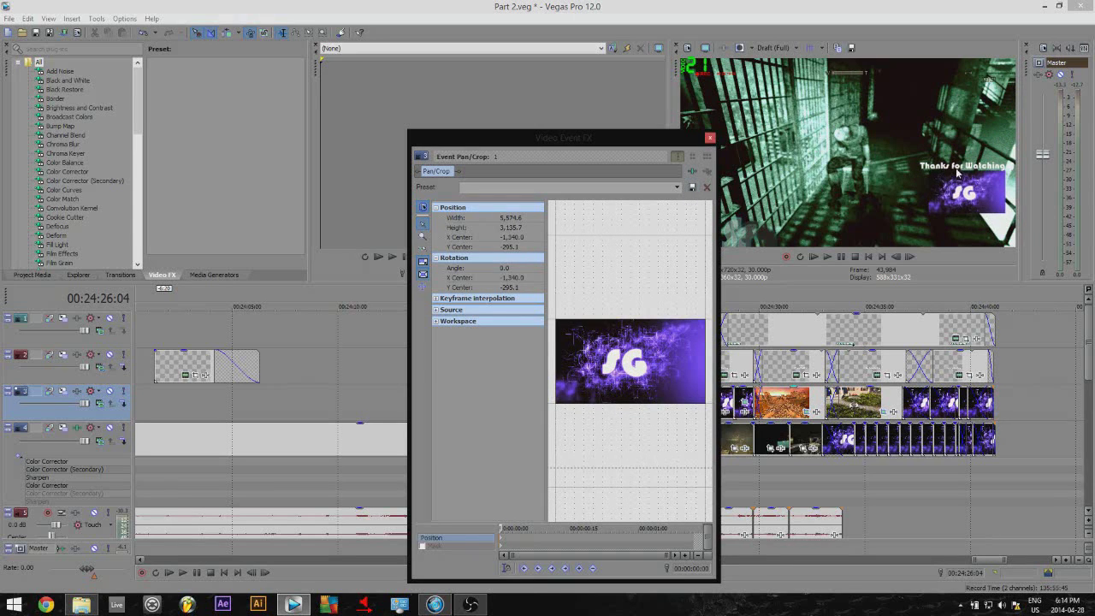
pyautogui.click(709, 138)
pyautogui.scroll(2, 688, 344)
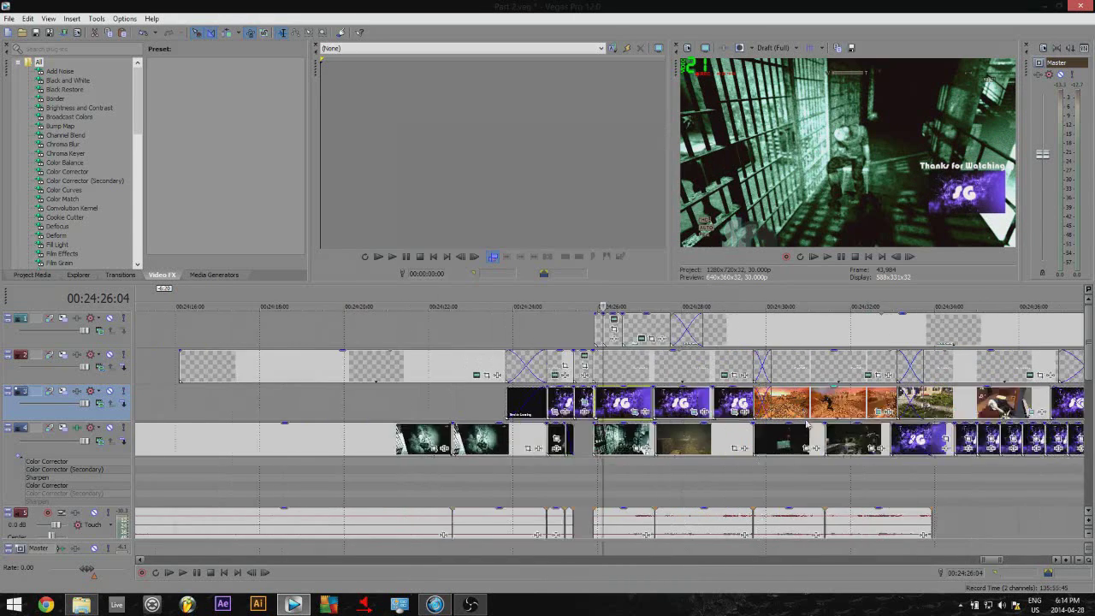
pyautogui.scroll(-1, 806, 426)
pyautogui.moveTo(988, 562); pyautogui.dragTo(991, 562)
pyautogui.hscroll(1, 990, 562)
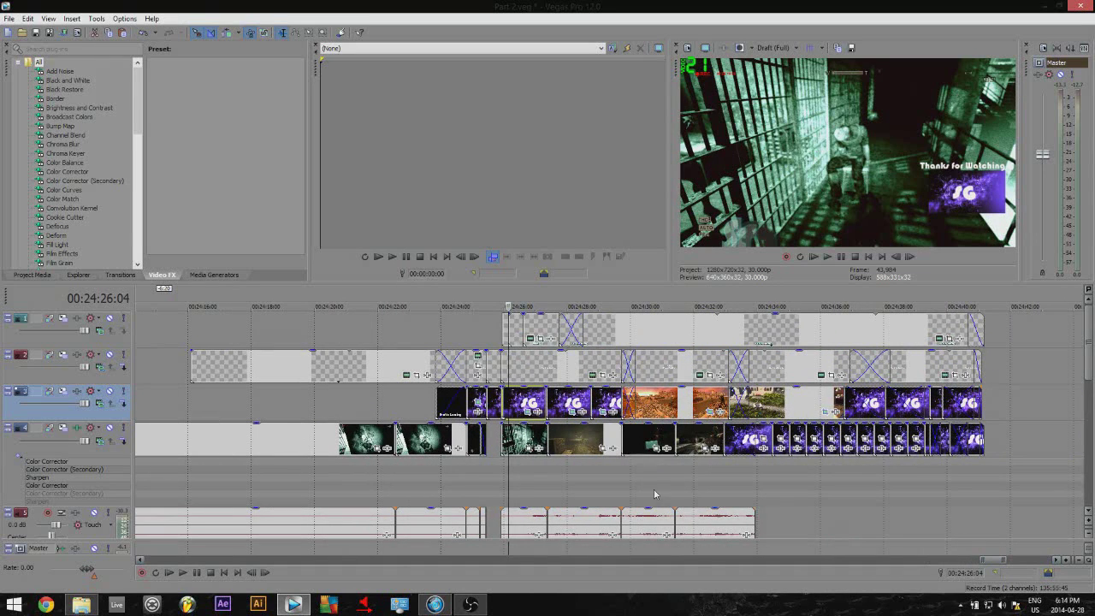
# Step: Preview the outro's captions and picture overlays from about 00:24:26 to 00:24:34, including "Stratix Gaming" and "Watch: (King of) The Hidden!"
pyautogui.click(653, 487)
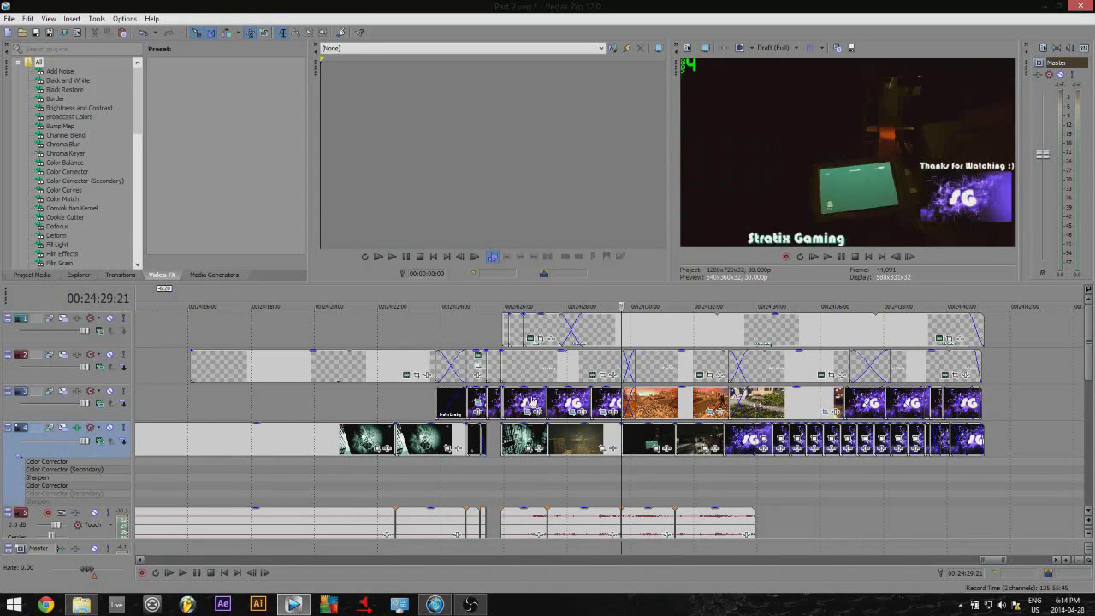
pyautogui.click(640, 488)
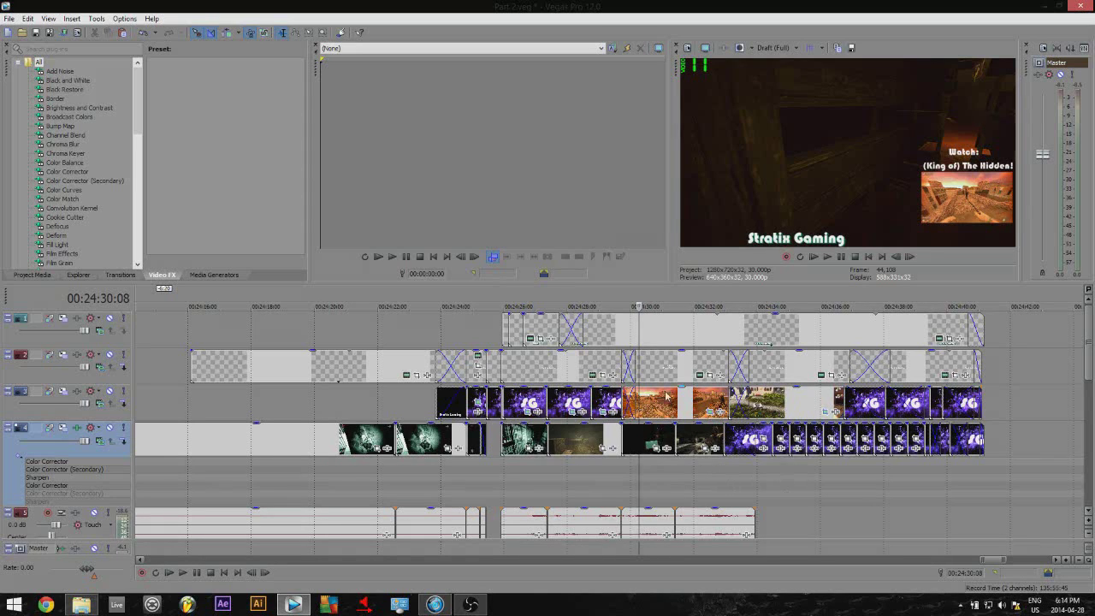
pyautogui.click(664, 467)
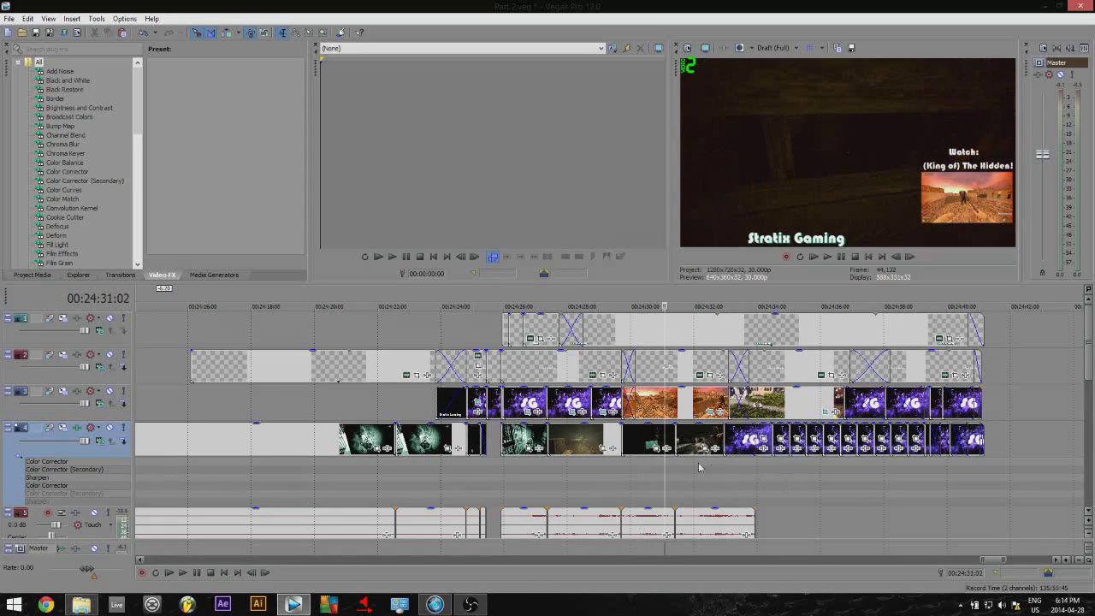
pyautogui.click(777, 462)
pyautogui.click(508, 462)
pyautogui.scroll(-3, 682, 473)
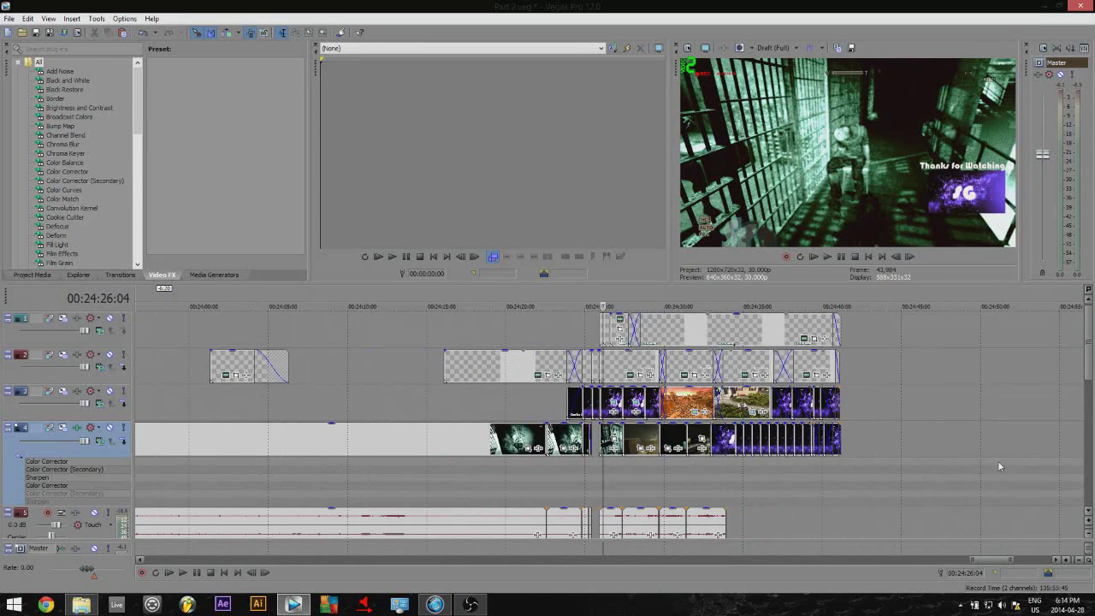
pyautogui.scroll(1, 870, 499)
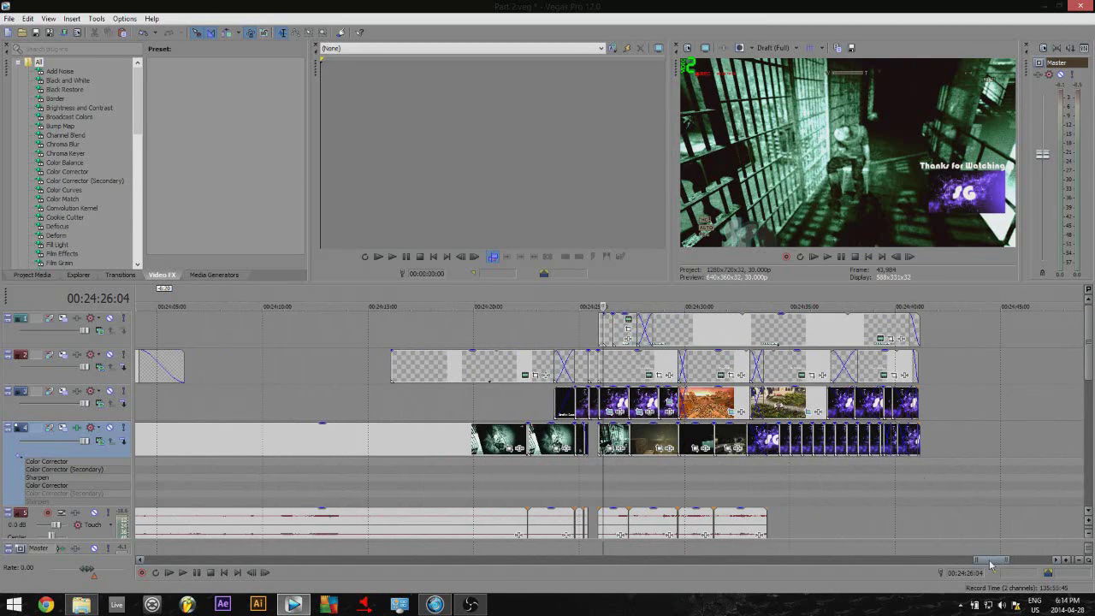
pyautogui.moveTo(991, 563); pyautogui.dragTo(992, 563)
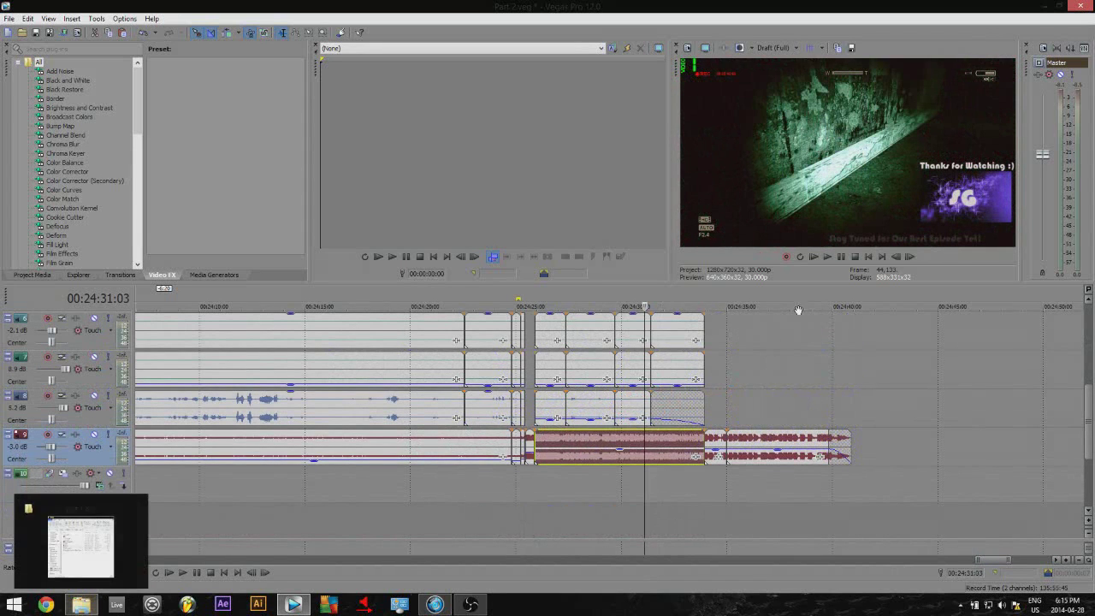
# Step: Examine how the outro's caption and video tracks line up with the audio tracks beneath them around 00:24:31 to 00:24:33
pyautogui.scroll(5, 1075, 356)
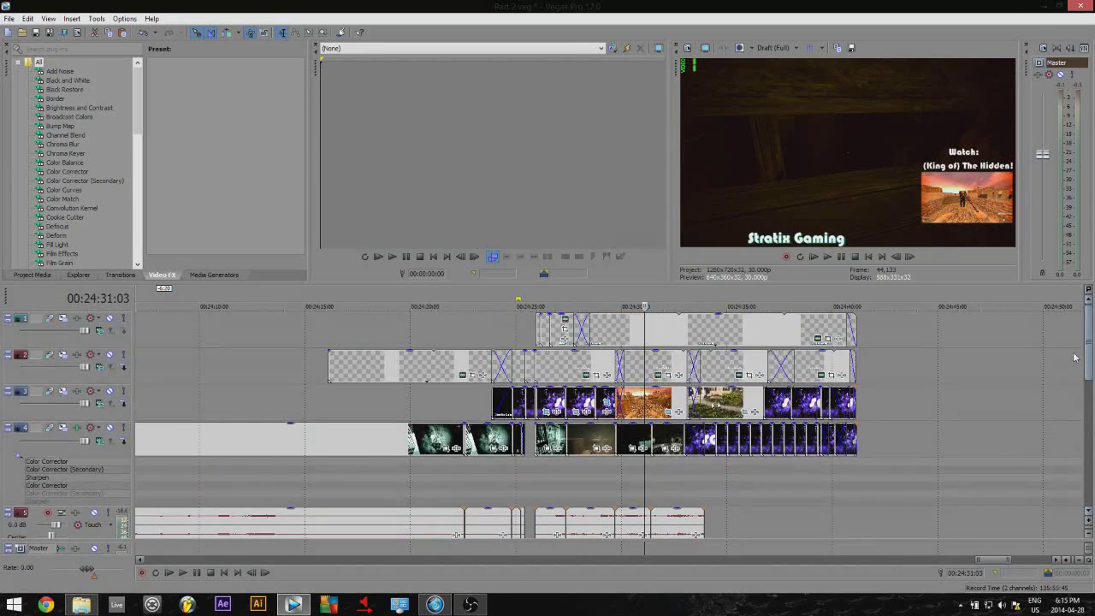
pyautogui.click(661, 409)
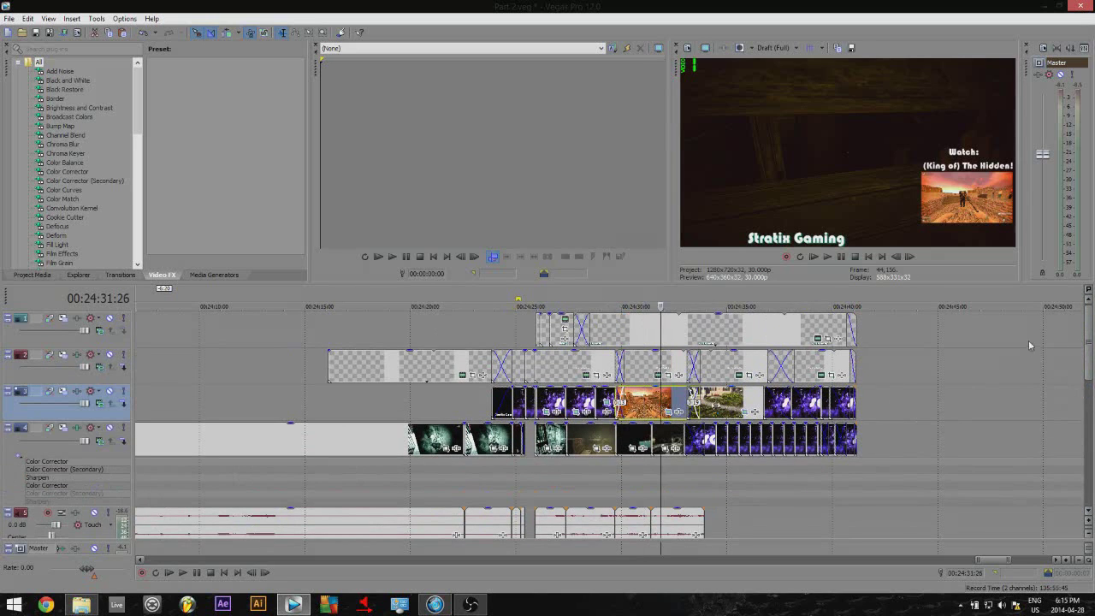
pyautogui.scroll(-3, 1087, 402)
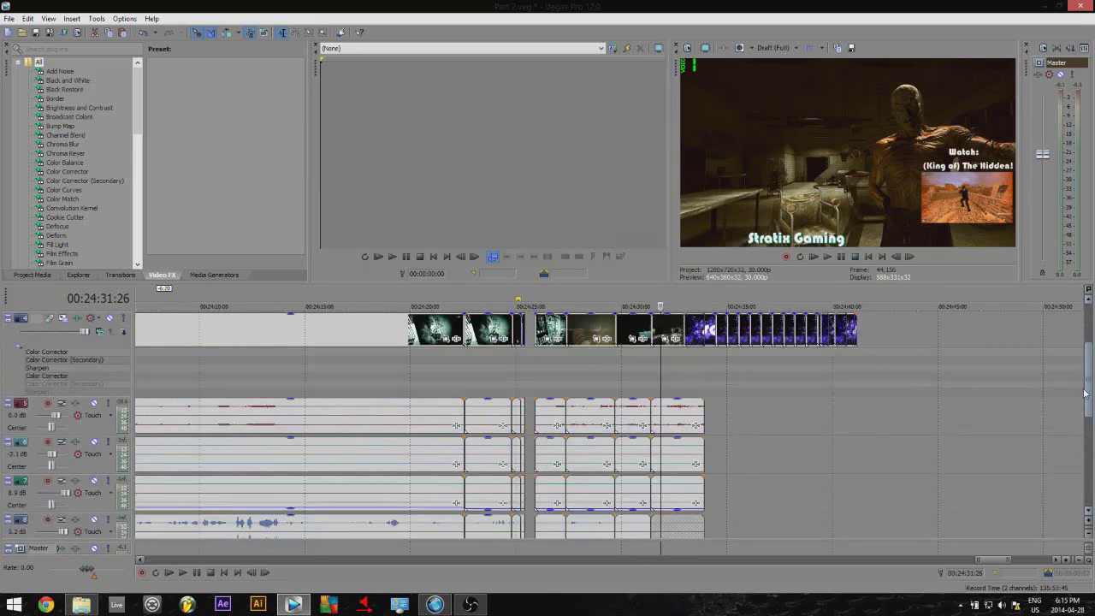
pyautogui.scroll(-2, 1087, 402)
pyautogui.click(689, 478)
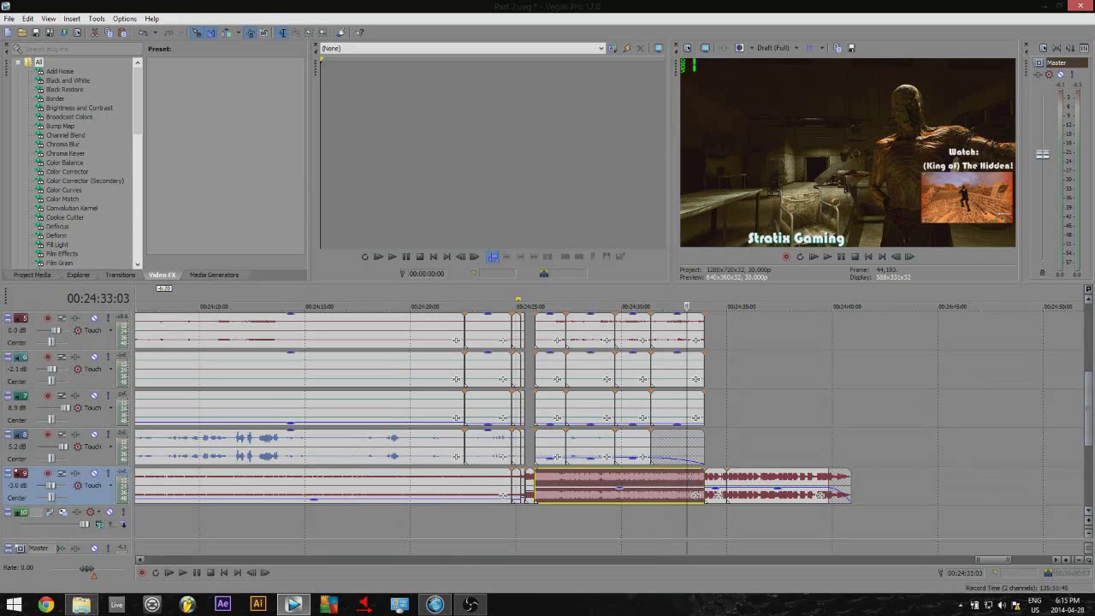
pyautogui.scroll(3, 1082, 363)
pyautogui.scroll(1, 1082, 363)
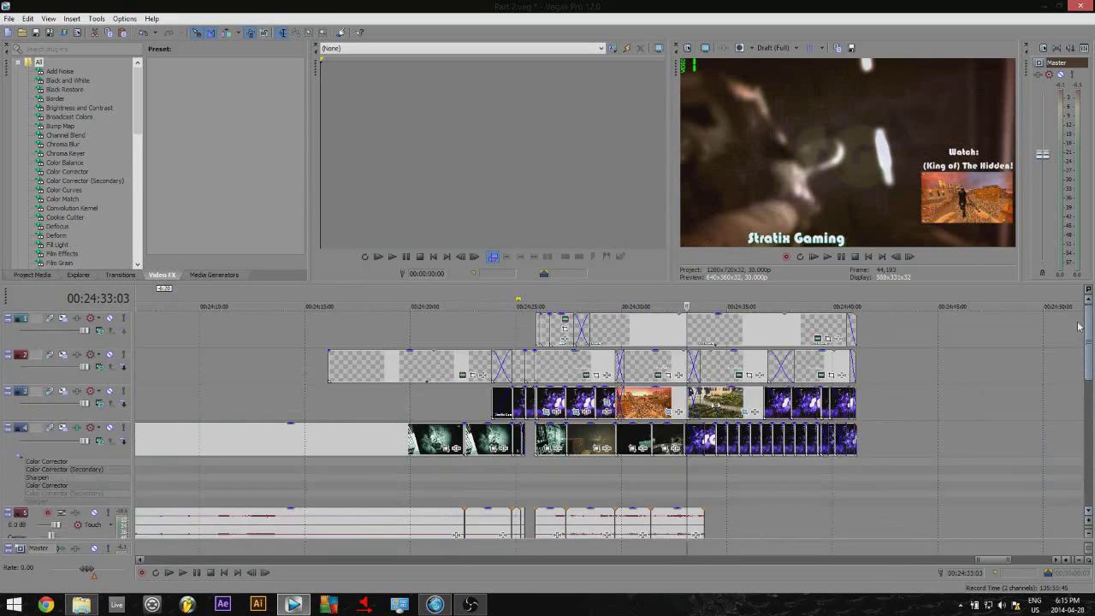
pyautogui.scroll(-3, 1082, 363)
pyautogui.scroll(-2, 1064, 361)
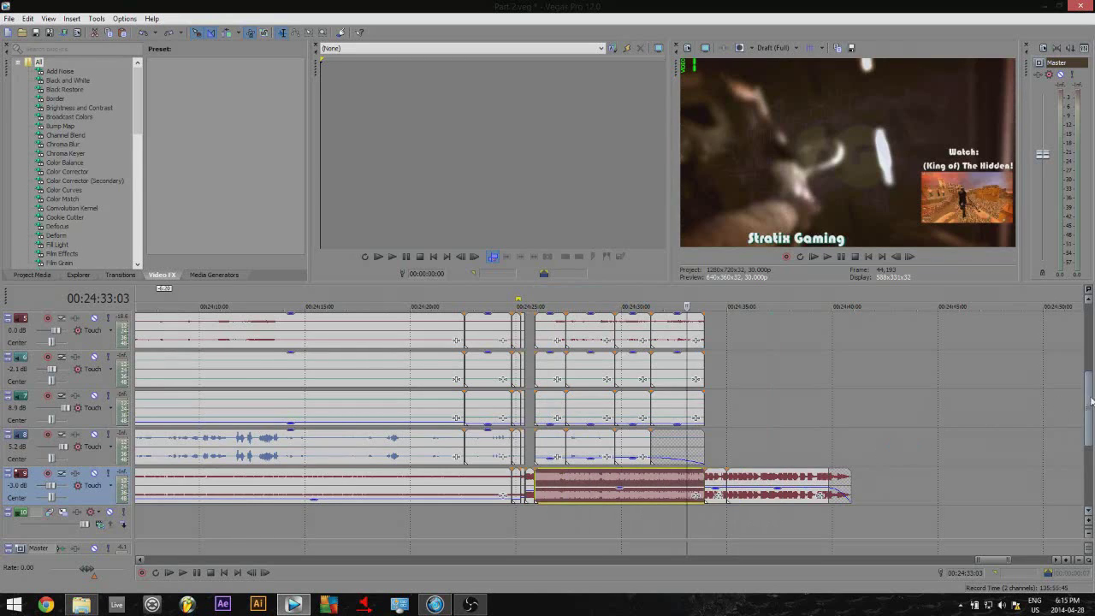
pyautogui.moveTo(1089, 403); pyautogui.dragTo(1091, 322)
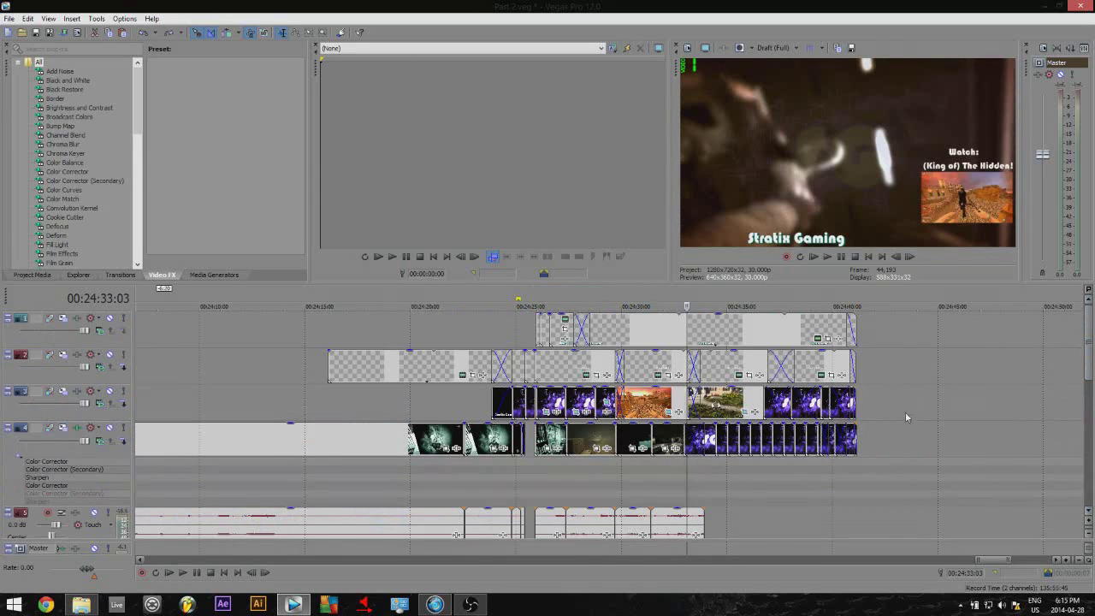
pyautogui.scroll(-2, 905, 411)
pyautogui.scroll(1, 744, 377)
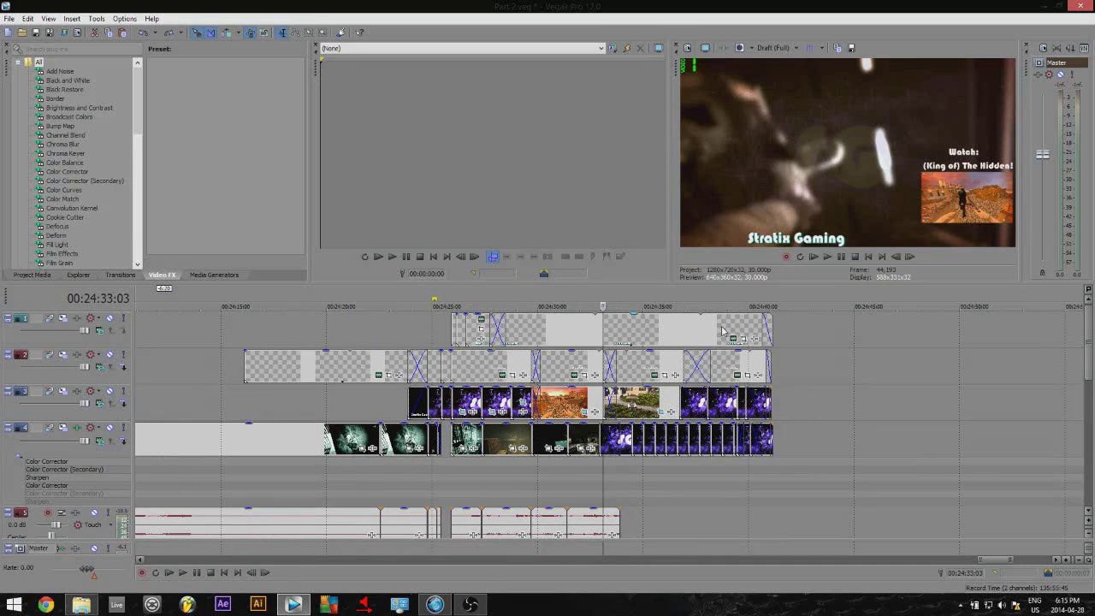
# Step: Try pasting outro events as new copies of the source media and repeating the paste end to end, and undo it
pyautogui.keyDown('ctrl'); pyautogui.click(753, 336); pyautogui.keyUp('ctrl')
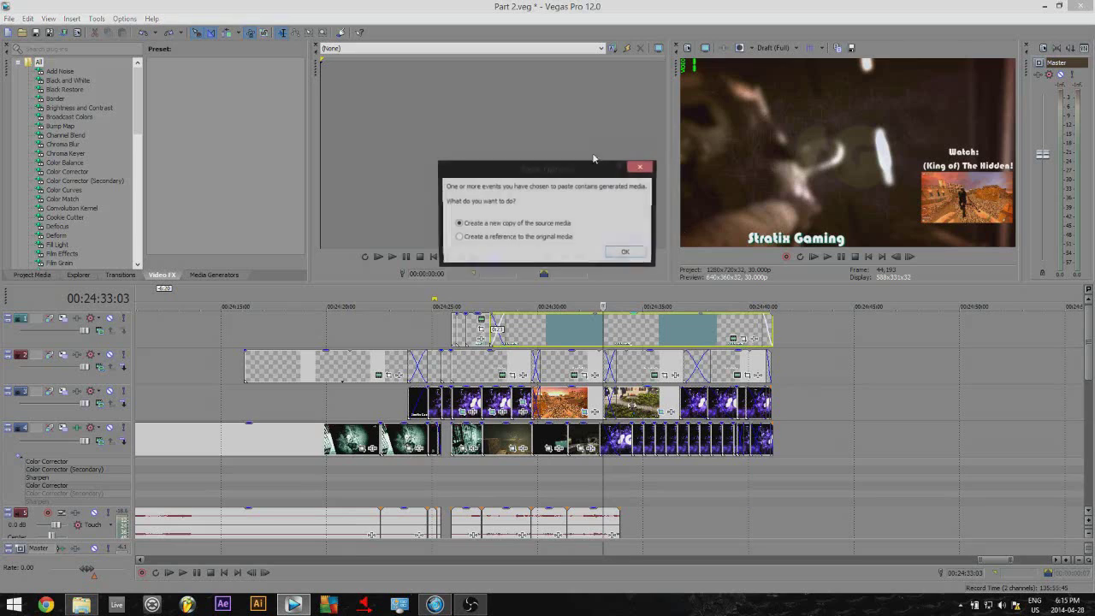
pyautogui.click(626, 254)
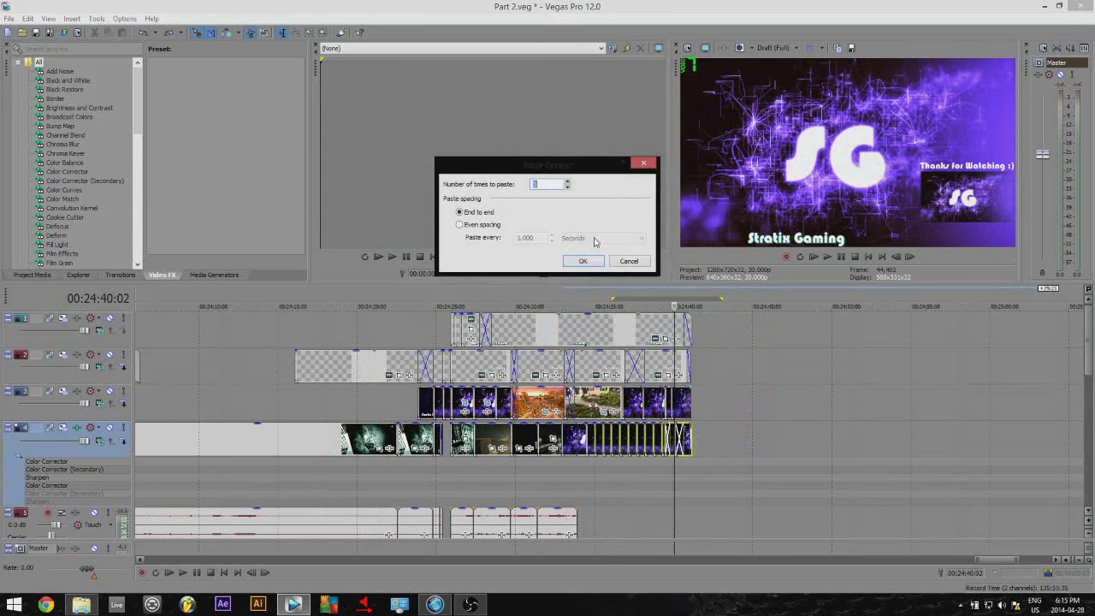
pyautogui.click(591, 260)
pyautogui.hotkey('ctrl', 'z')
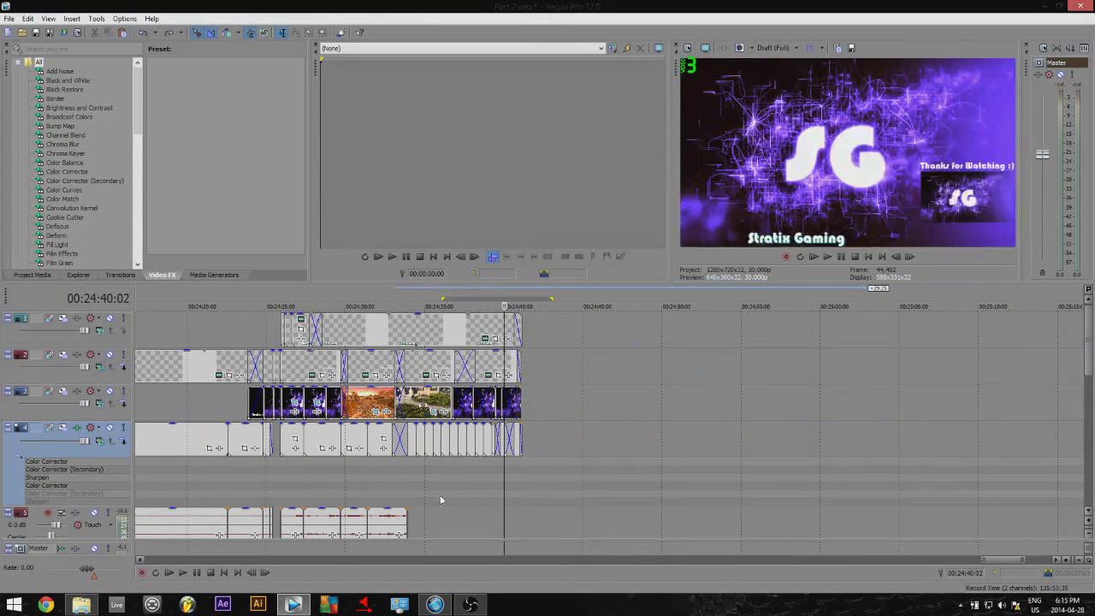
# Step: Review the whole project timeline, from the outro's end at about 00:24:36 back to the opening footage
pyautogui.click(453, 497)
pyautogui.scroll(-8, 491, 484)
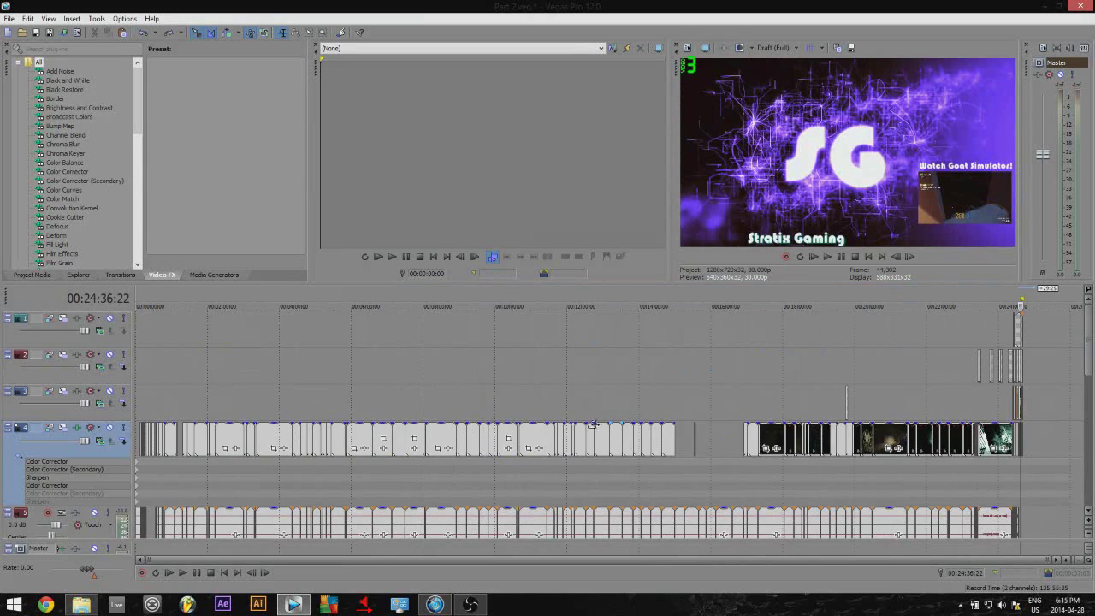
pyautogui.scroll(3, 914, 412)
pyautogui.scroll(-3, 847, 440)
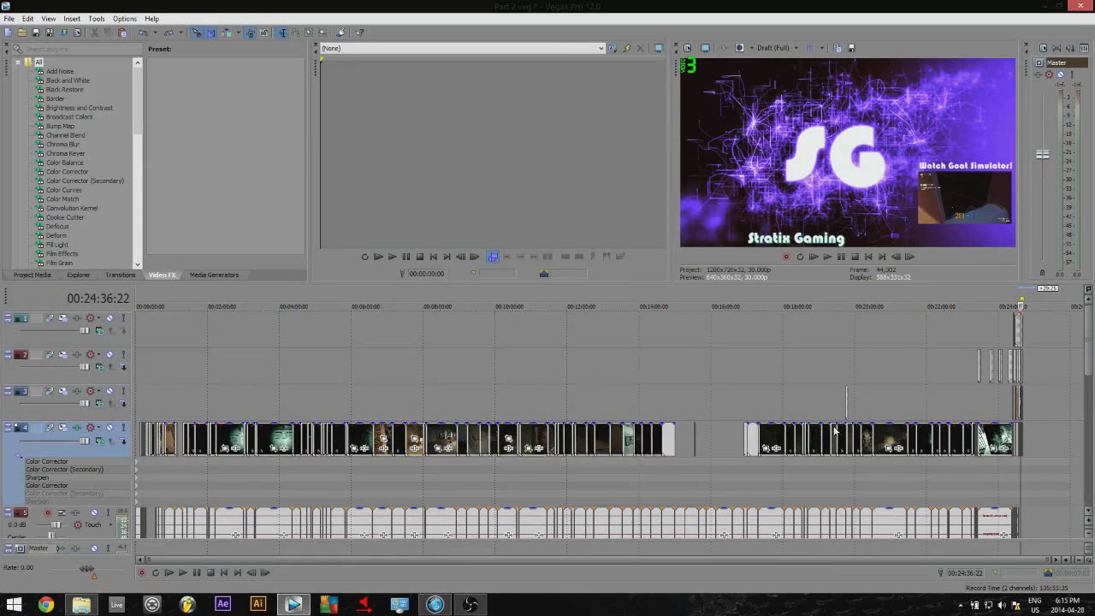
pyautogui.scroll(3, 818, 432)
pyautogui.scroll(-3, 818, 431)
pyautogui.click(155, 381)
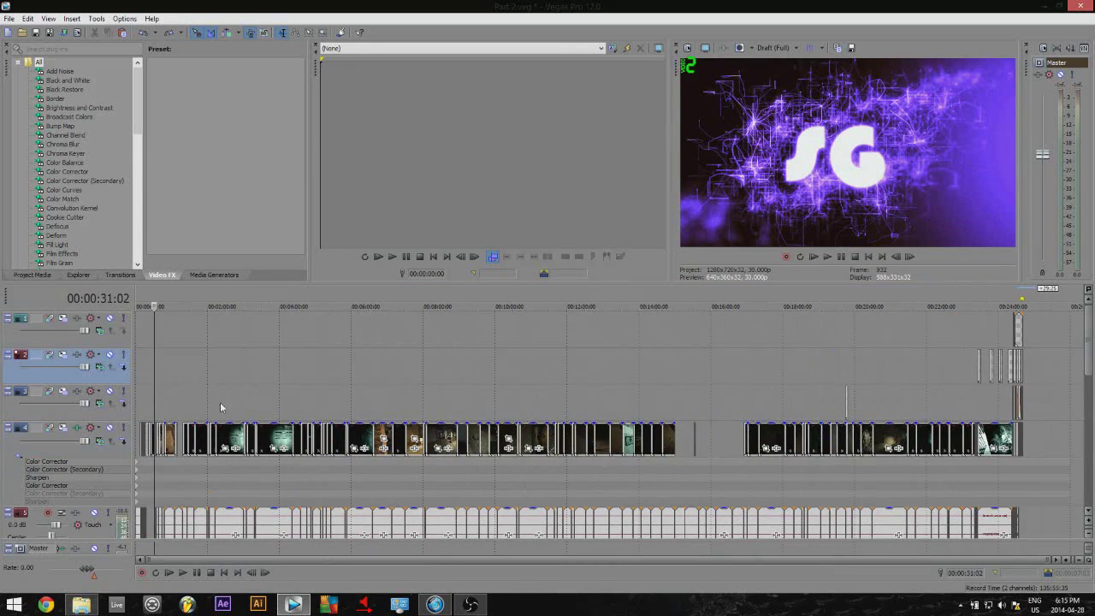
pyautogui.click(138, 393)
pyautogui.click(293, 396)
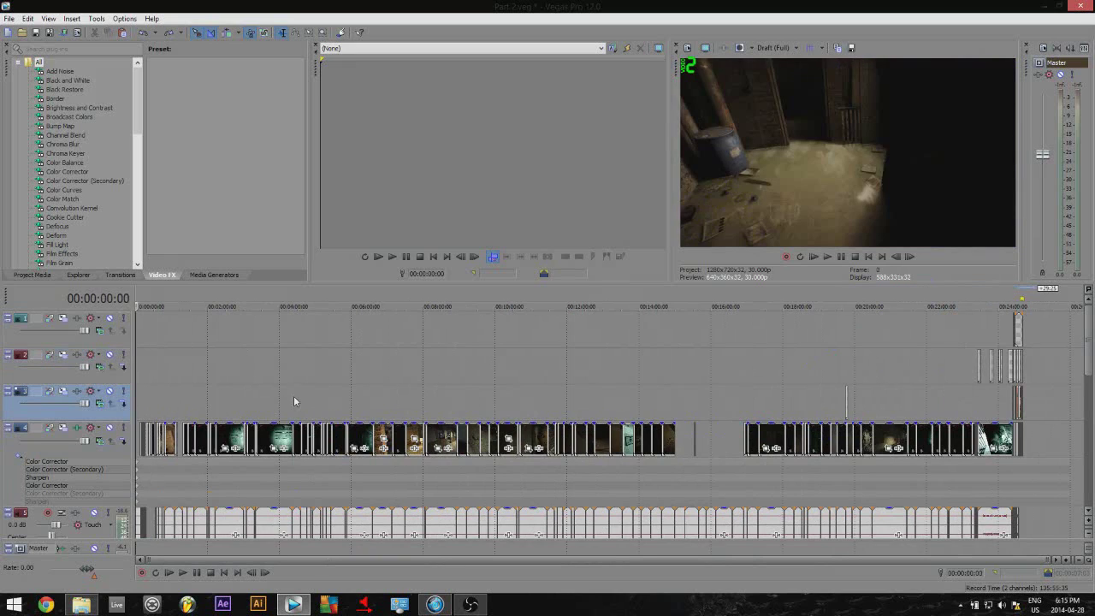
pyautogui.click(246, 390)
# Step: Inspect the edited clips in the opening section at several points up to about 00:03:00
pyautogui.scroll(3, 219, 406)
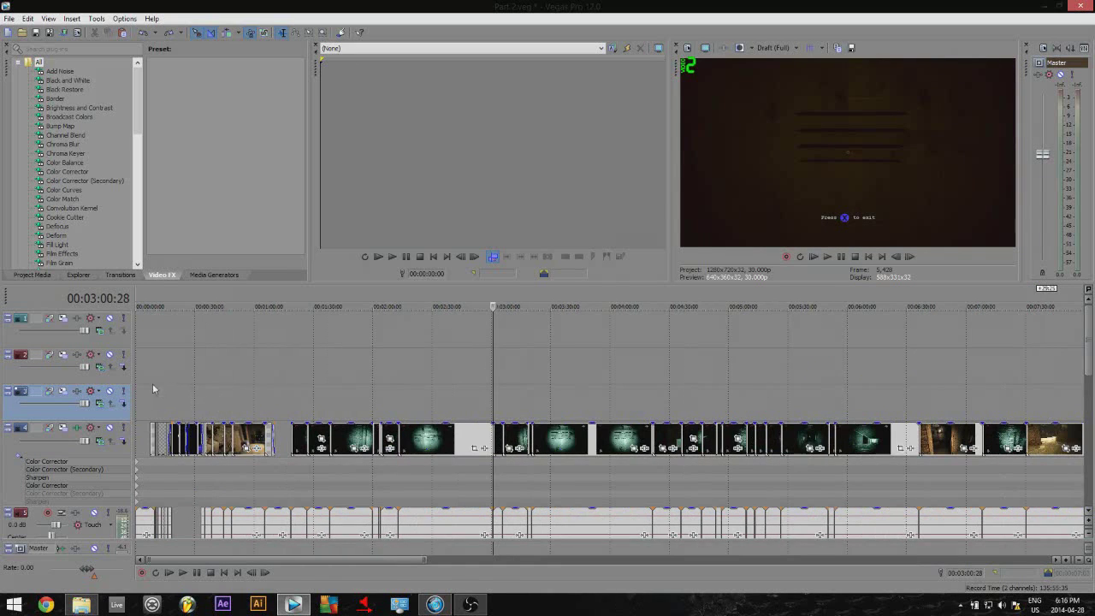
pyautogui.click(140, 394)
pyautogui.click(210, 385)
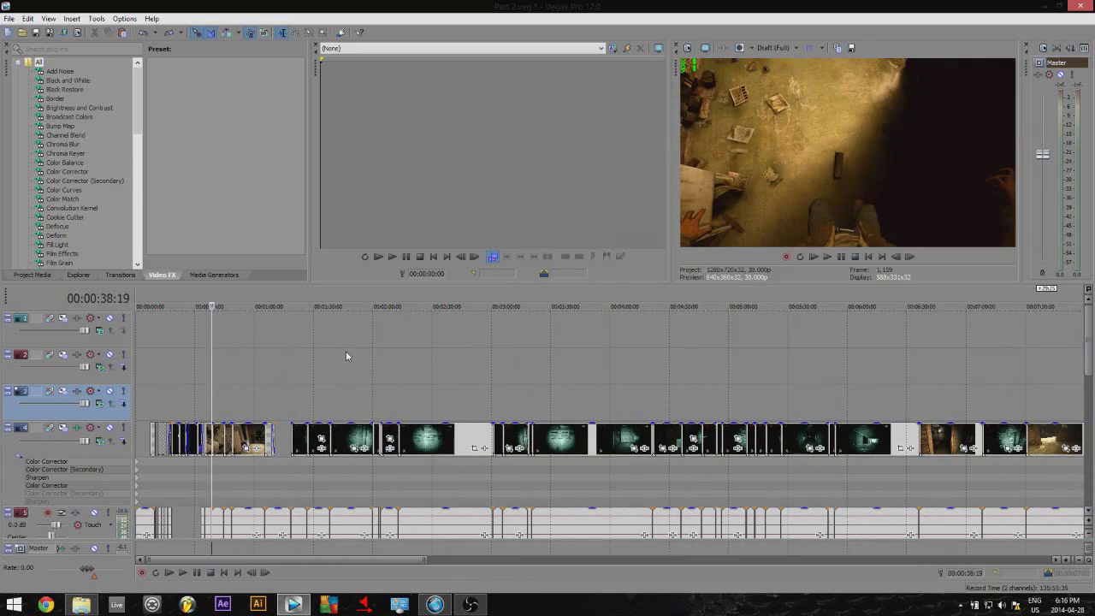
pyautogui.click(223, 382)
pyautogui.click(359, 378)
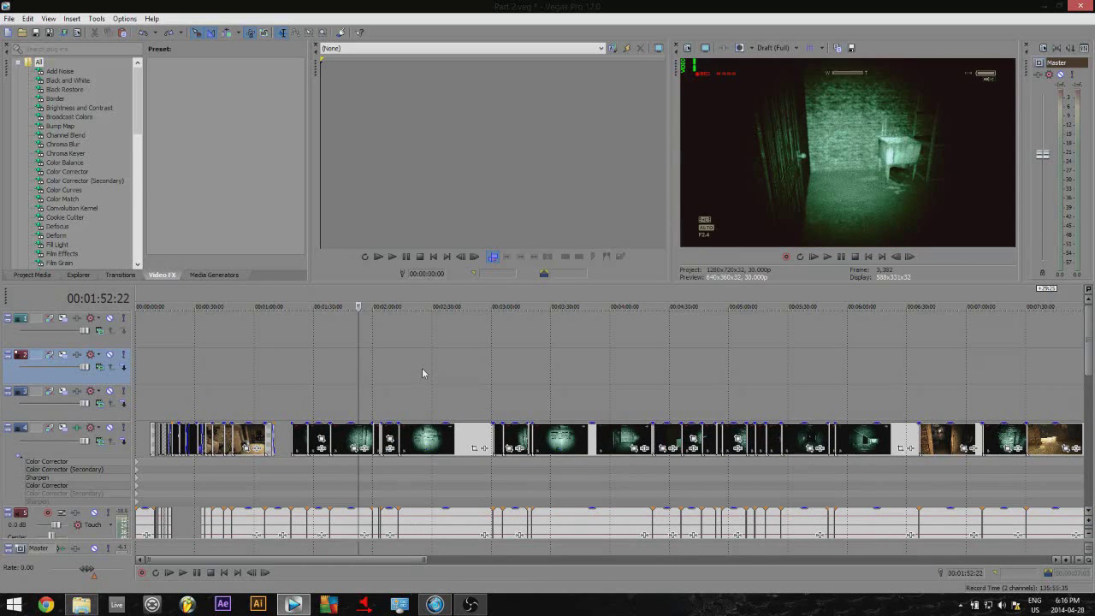
pyautogui.click(490, 365)
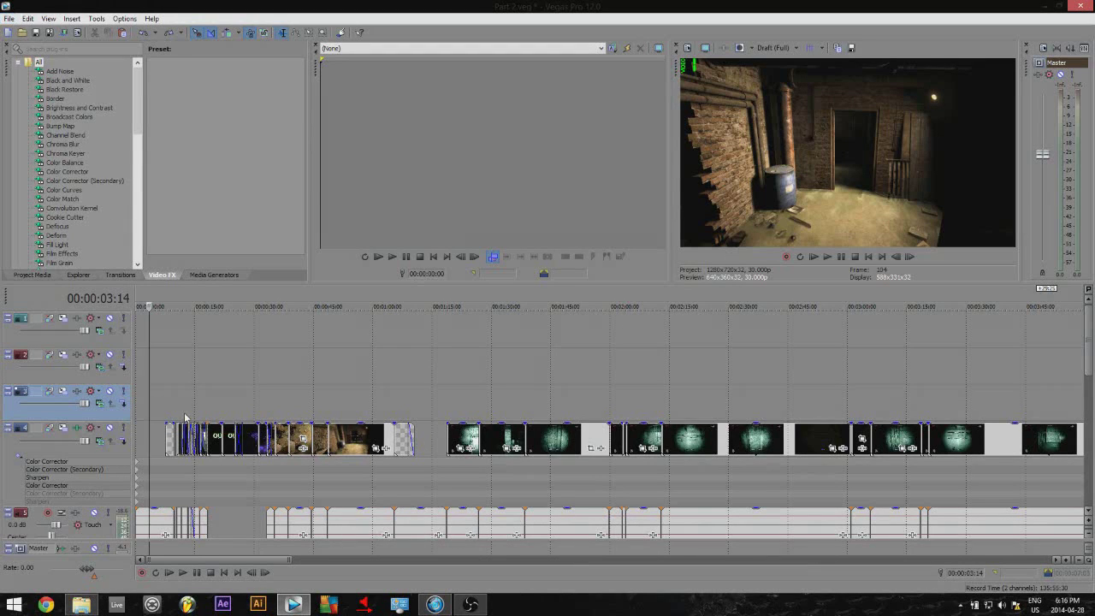
# Step: Disable all effects in track 4's video effect chain, including every Color Corrector, Color Corrector (Secondary) and Sharpen
pyautogui.click(55, 470)
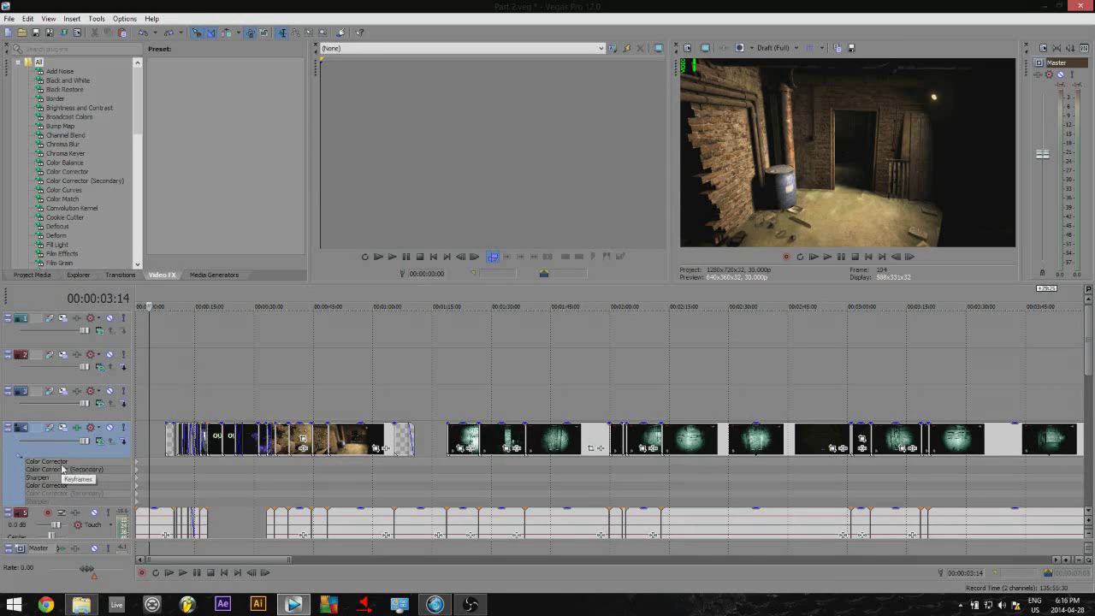
pyautogui.doubleClick(51, 463)
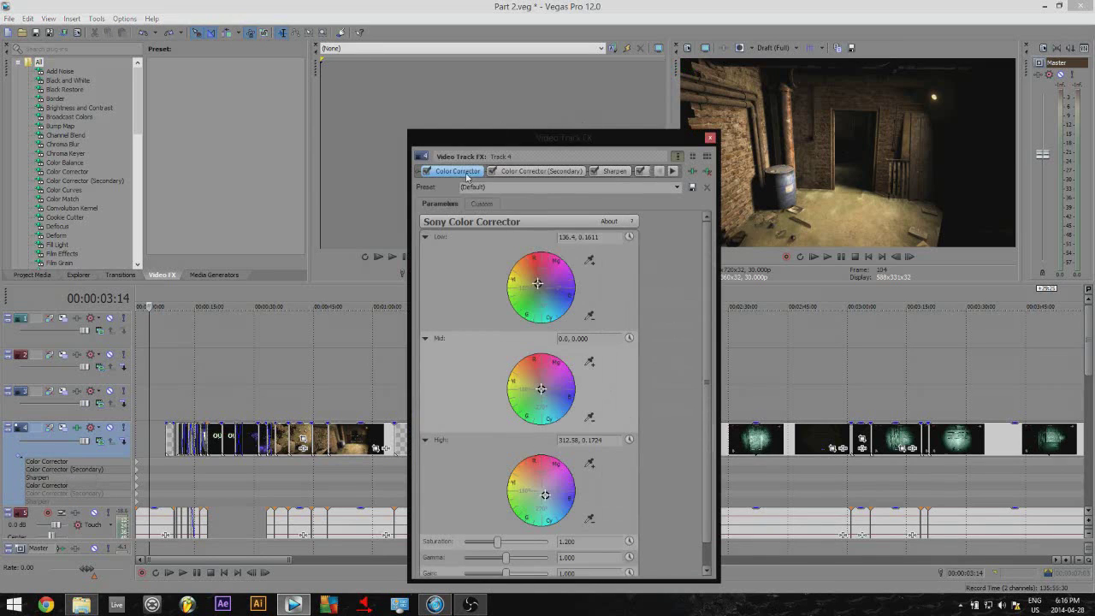
pyautogui.click(426, 172)
pyautogui.click(427, 172)
pyautogui.click(641, 172)
pyautogui.click(672, 173)
pyautogui.click(672, 173)
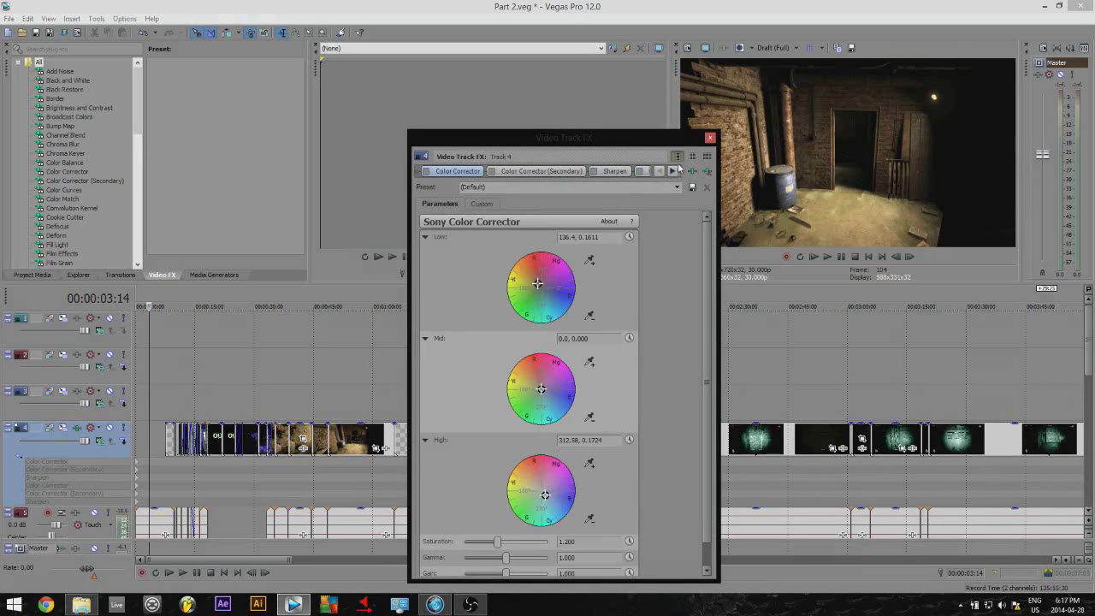
pyautogui.click(662, 174)
pyautogui.click(661, 174)
pyautogui.click(661, 174)
pyautogui.click(710, 138)
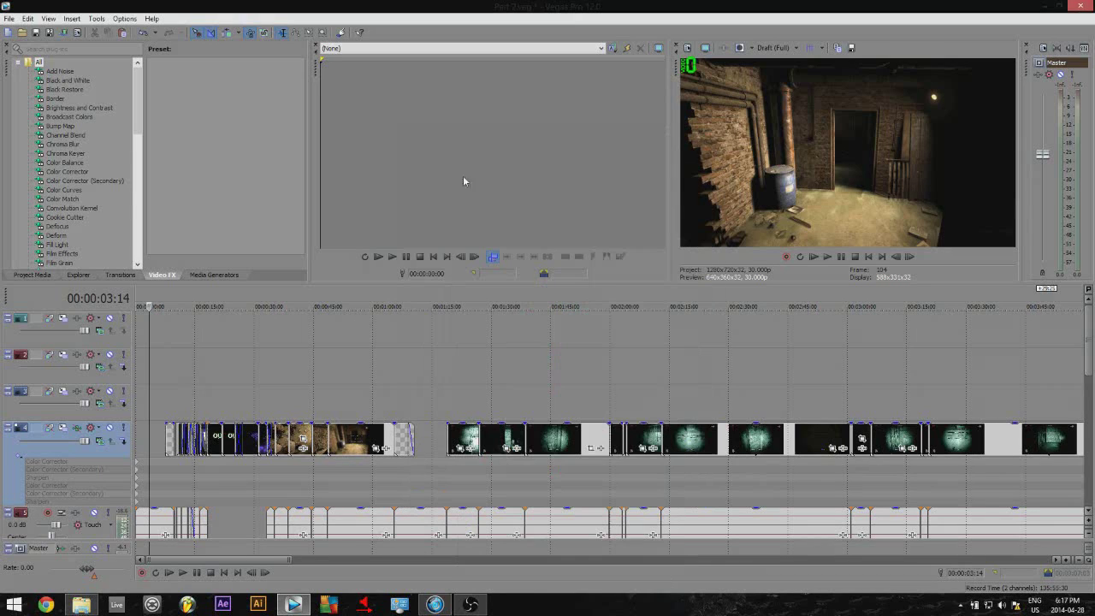
# Step: Add a default Color Corrector to track 4 and set its Low wheel to 139.75, 0.1965 and High wheel to 319.11, 0.2425
pyautogui.click(74, 171)
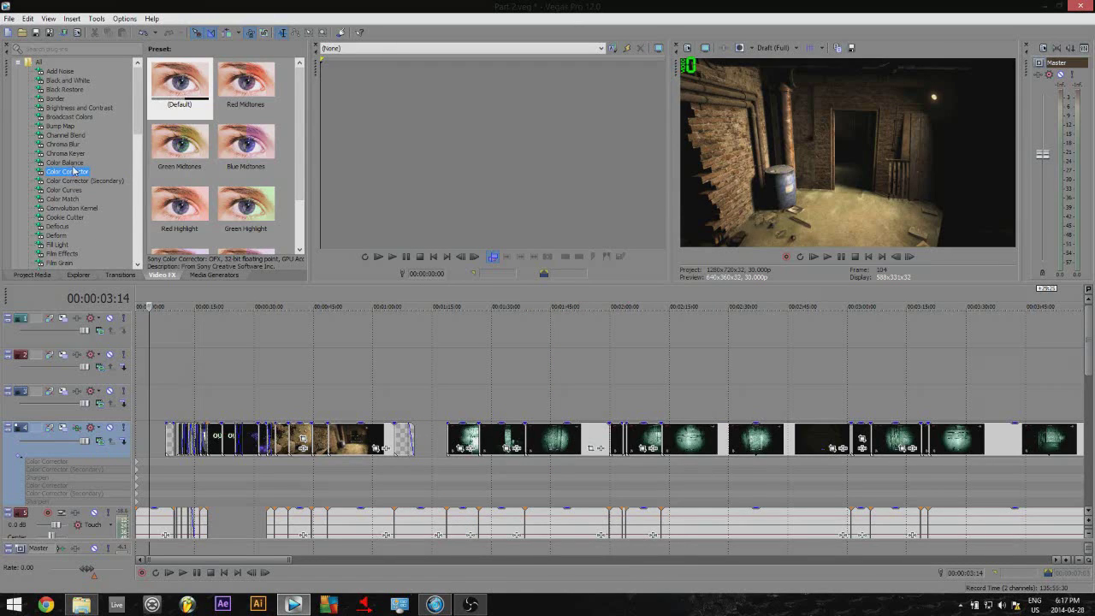
pyautogui.click(178, 86)
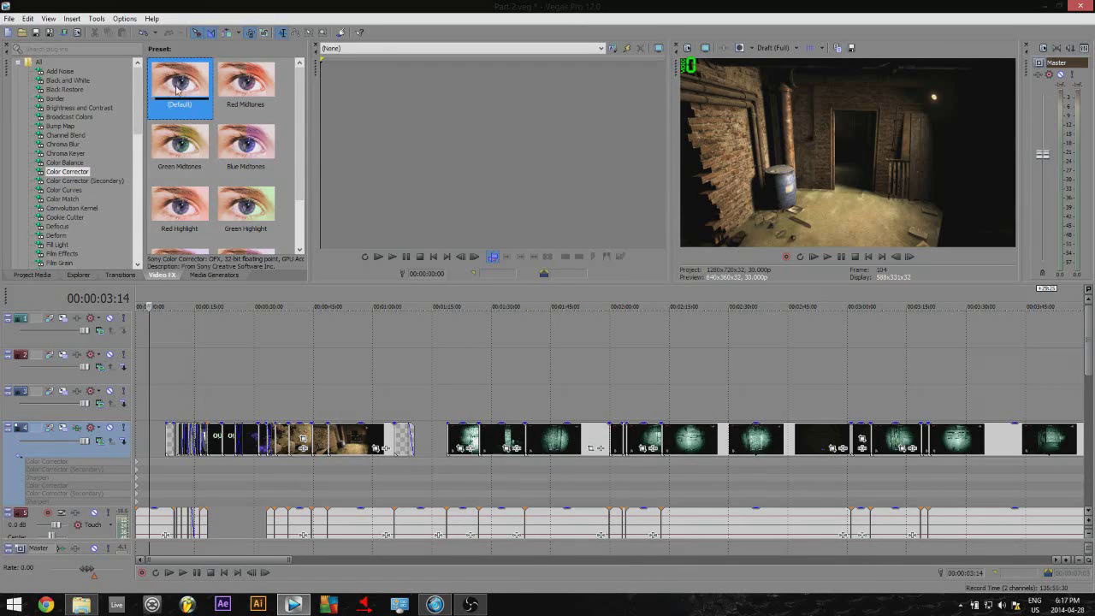
pyautogui.click(77, 172)
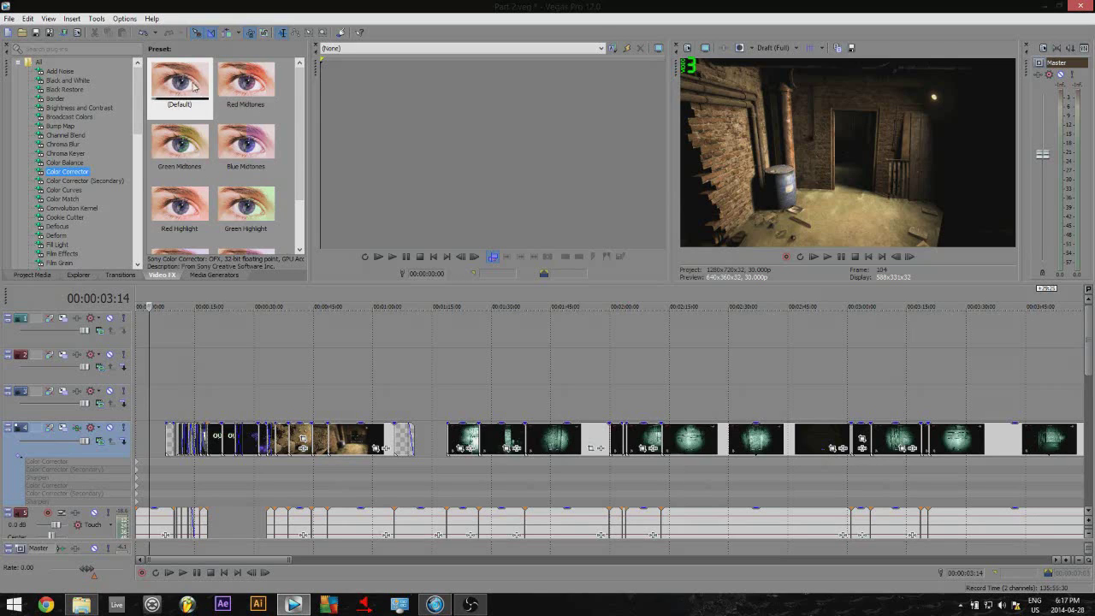
pyautogui.moveTo(180, 83)
pyautogui.mouseDown()
pyautogui.moveTo(186, 97)
pyautogui.moveTo(201, 85)
pyautogui.mouseUp()
pyautogui.moveTo(188, 365); pyautogui.dragTo(156, 464)
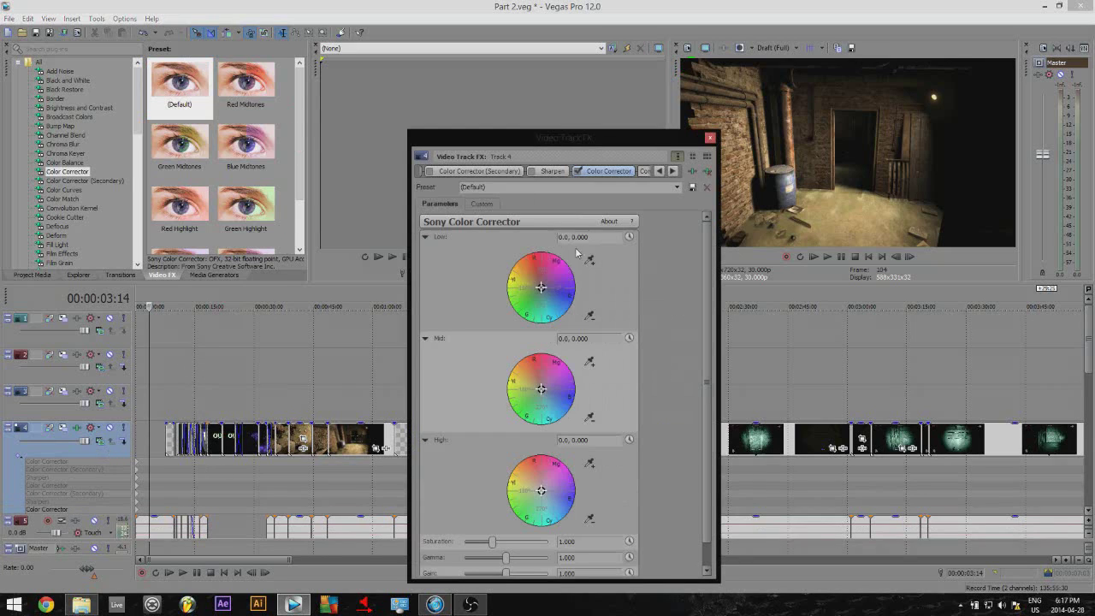
pyautogui.moveTo(541, 289); pyautogui.dragTo(535, 285)
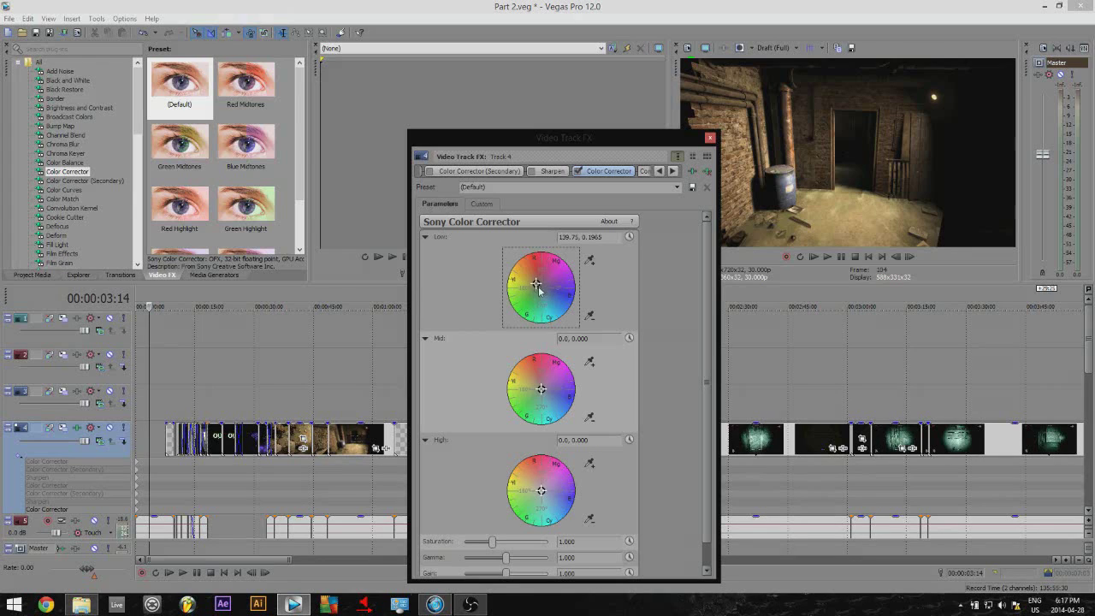
pyautogui.moveTo(540, 495); pyautogui.dragTo(547, 496)
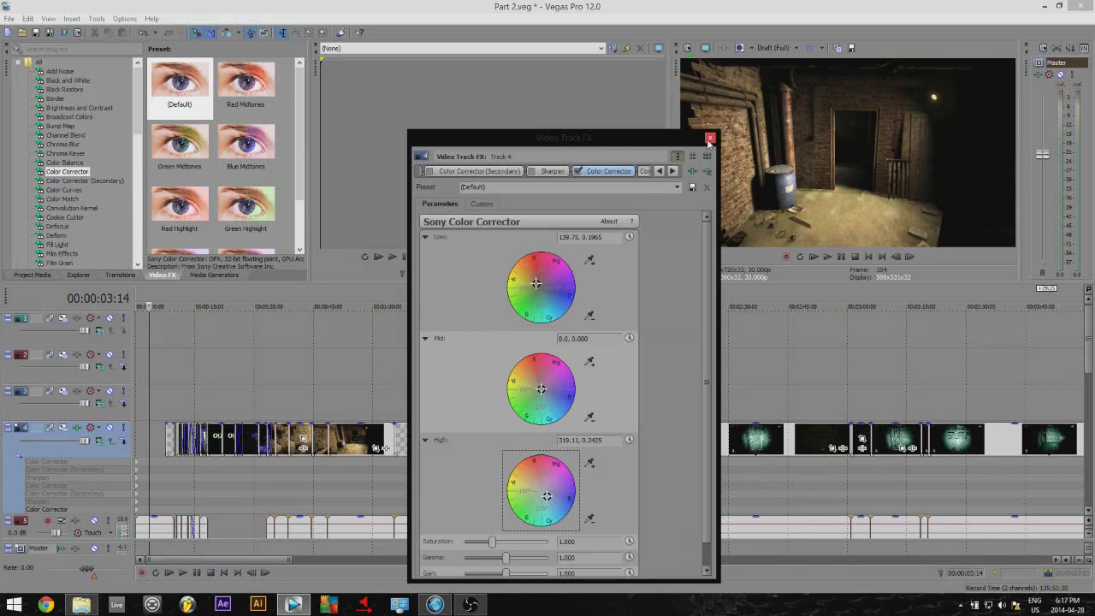
# Step: Add a default Color Corrector (Secondary) to track 4 and nudge its chrominance slightly toward yellow
pyautogui.click(709, 138)
pyautogui.click(85, 182)
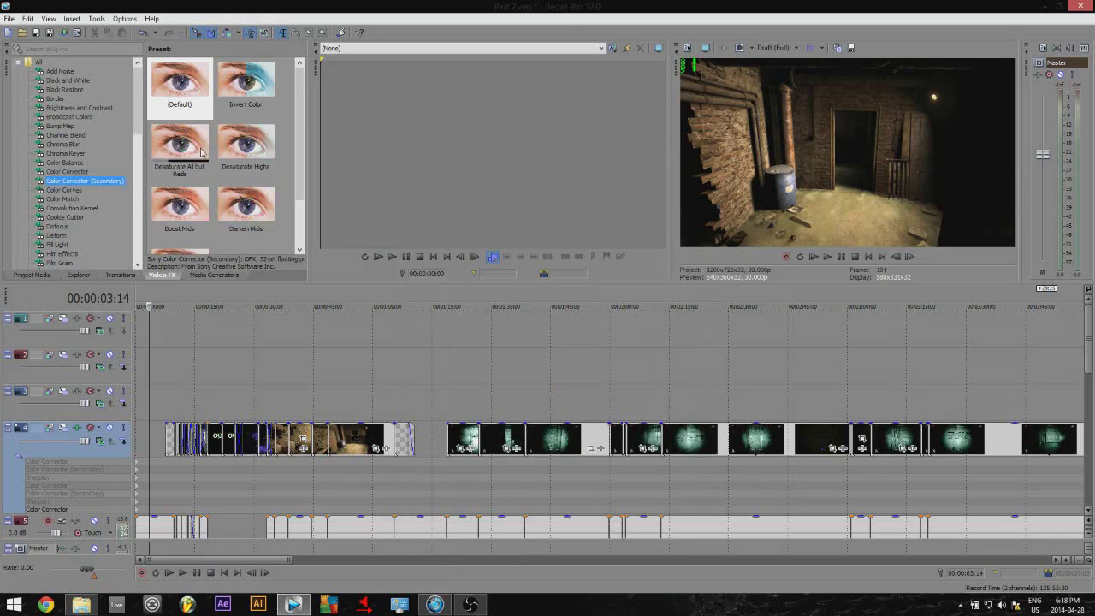
pyautogui.click(167, 106)
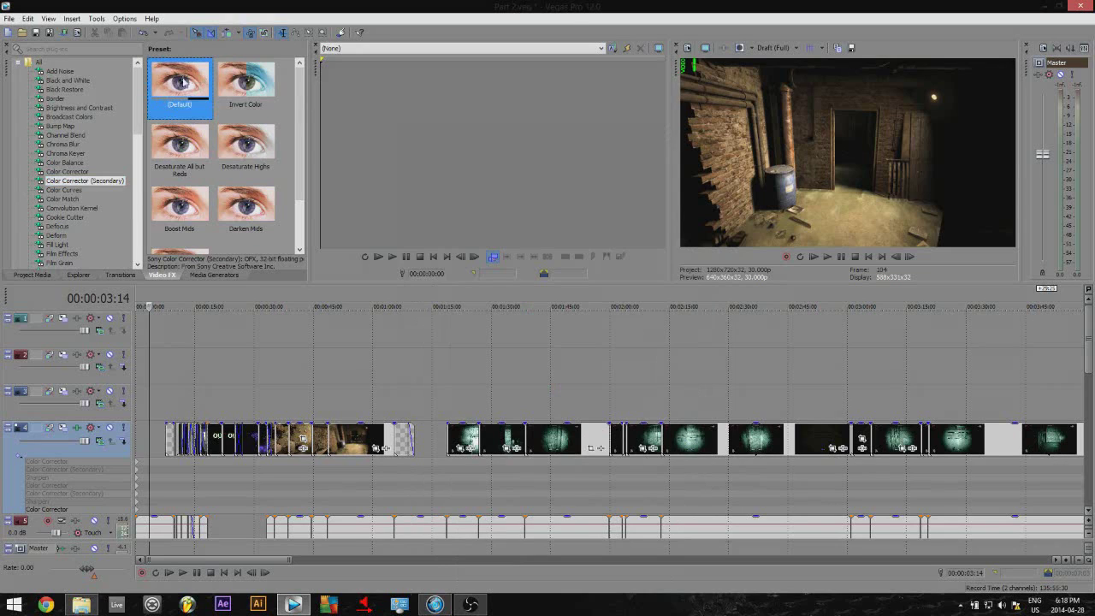
pyautogui.moveTo(191, 82); pyautogui.dragTo(217, 309)
pyautogui.moveTo(208, 363); pyautogui.dragTo(125, 453)
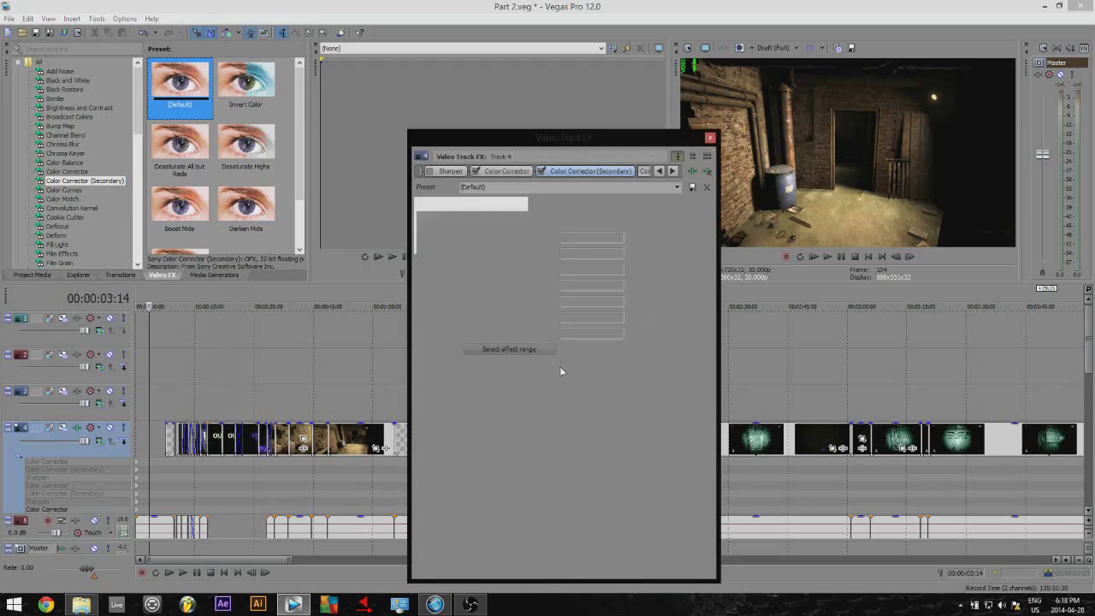
pyautogui.click(480, 205)
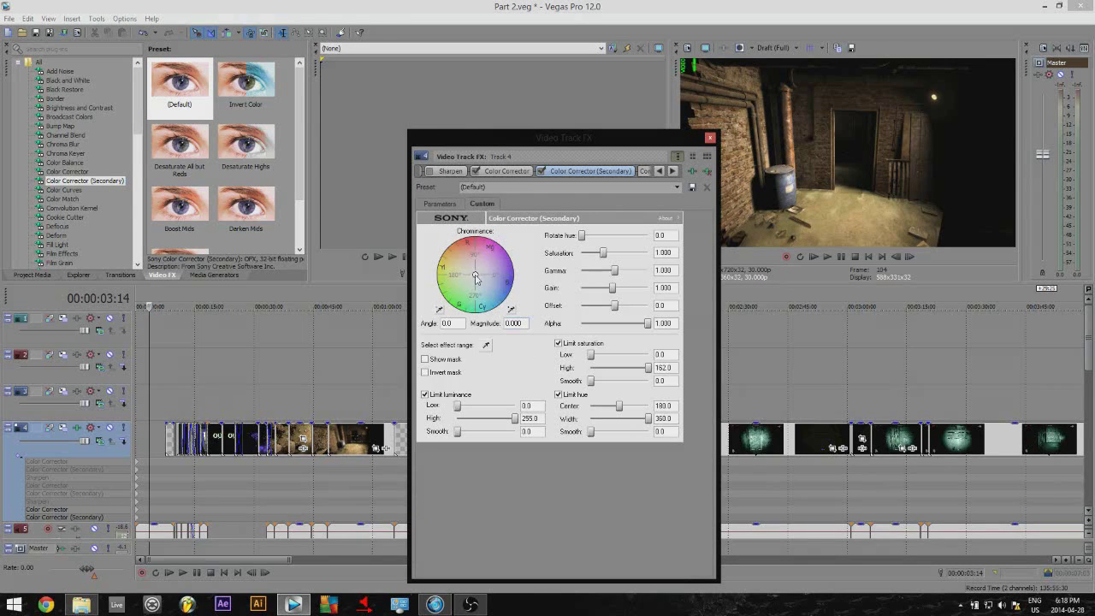
pyautogui.moveTo(477, 278); pyautogui.dragTo(471, 274)
# Step: Return to track 4's enabled Color Corrector and set its saturation to 1.2
pyautogui.click(521, 171)
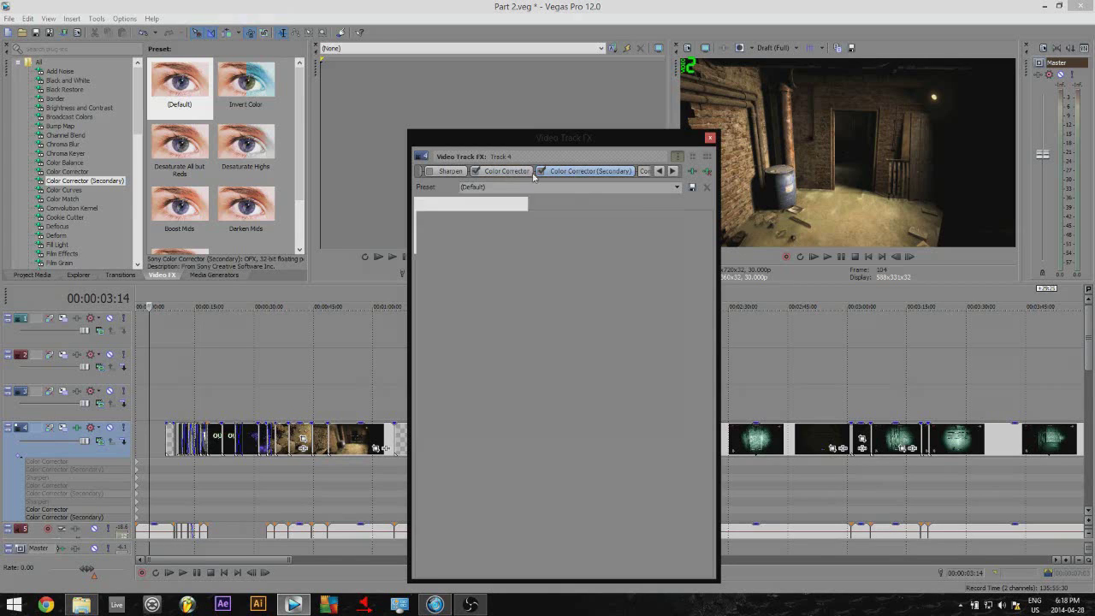
pyautogui.click(612, 173)
pyautogui.click(505, 173)
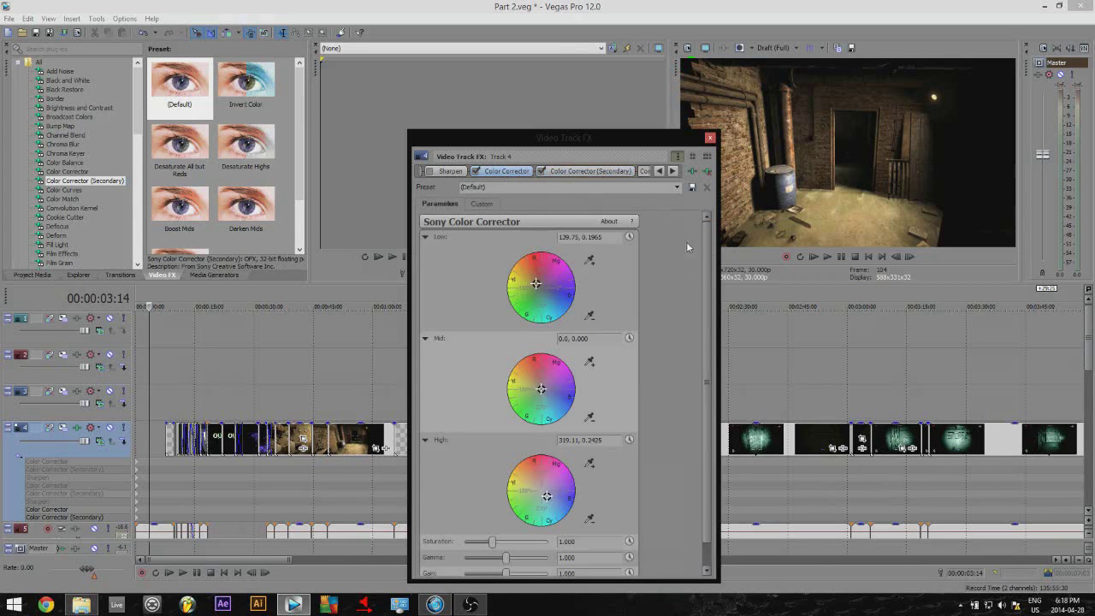
pyautogui.scroll(-1, 697, 253)
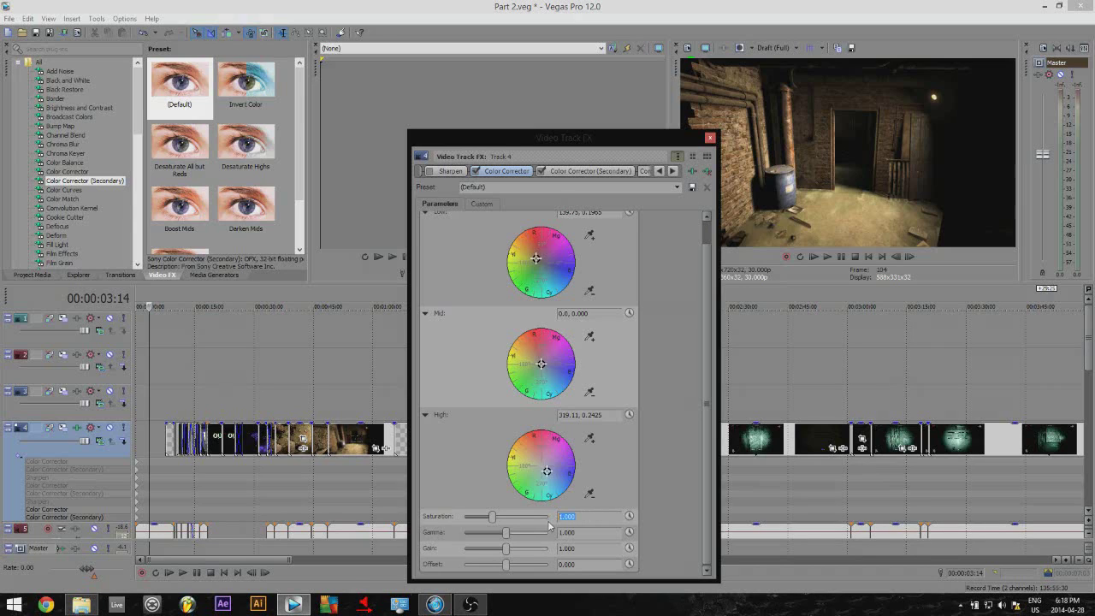
pyautogui.write('1.2')
pyautogui.press('Return')
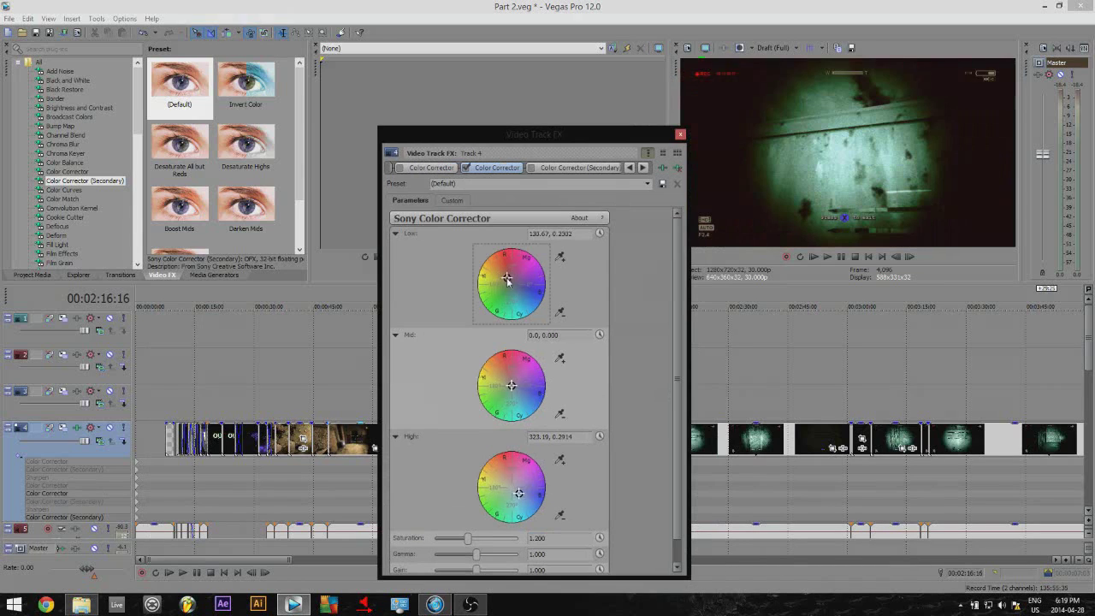
# Step: Adjust the Color Corrector's Low wheel to 136.4, 0.2762 and its High wheel to 313.38, 0.2184
pyautogui.moveTo(507, 275); pyautogui.dragTo(506, 279)
pyautogui.moveTo(517, 503); pyautogui.dragTo(516, 494)
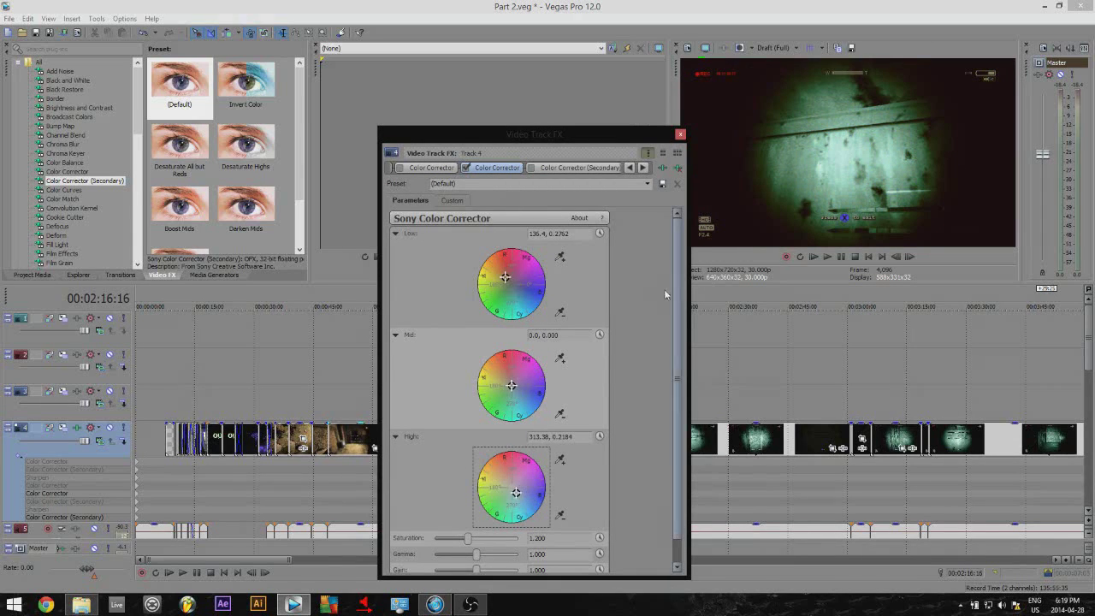
pyautogui.scroll(-1, 653, 477)
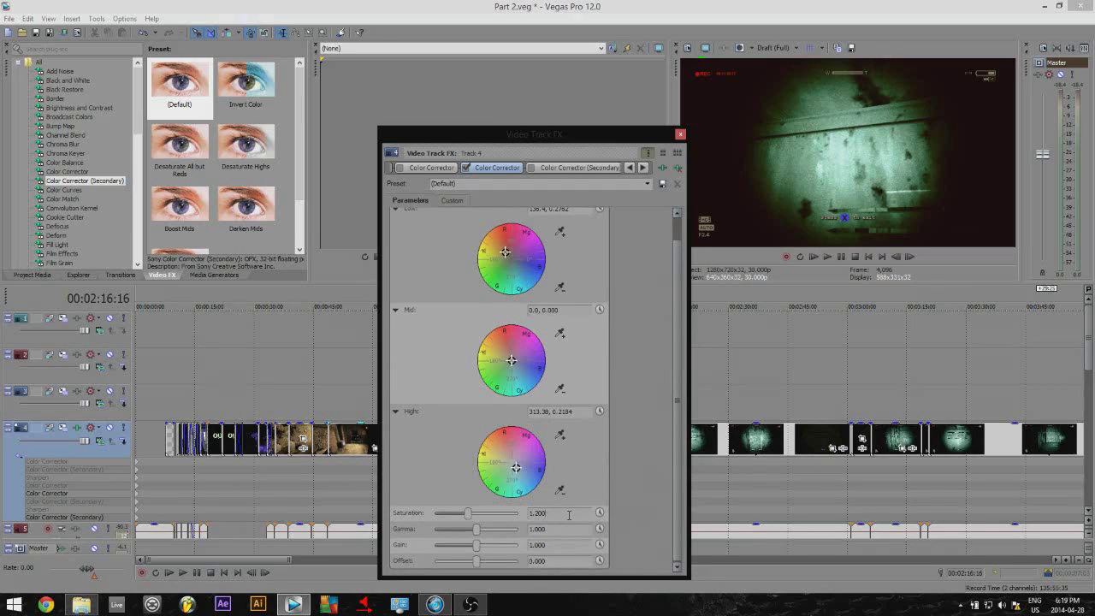
# Step: Compare the preview with track 4's Color Corrector off and on, leave it enabled, and review its wheel and saturation settings
pyautogui.click(466, 167)
pyautogui.click(466, 168)
pyautogui.click(466, 167)
pyautogui.click(467, 168)
pyautogui.click(466, 167)
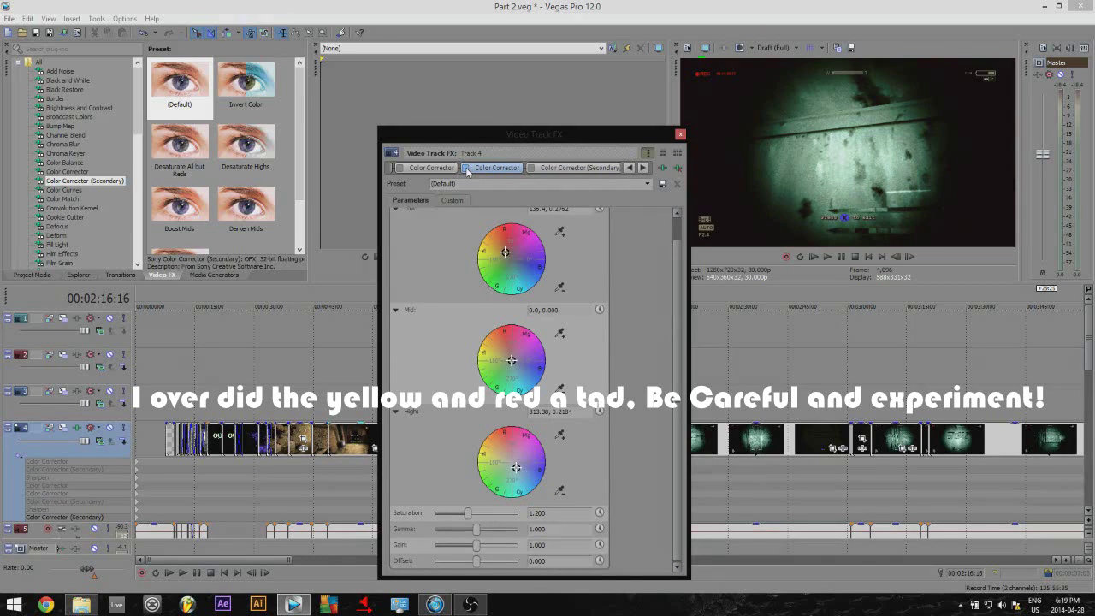
pyautogui.click(466, 168)
pyautogui.scroll(1, 671, 205)
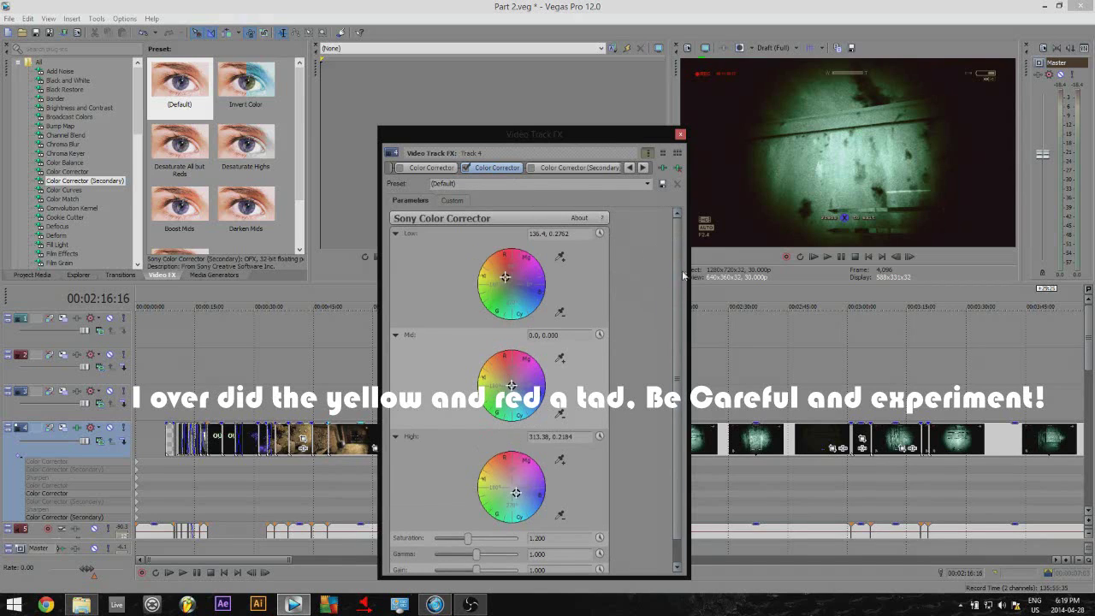
pyautogui.click(644, 169)
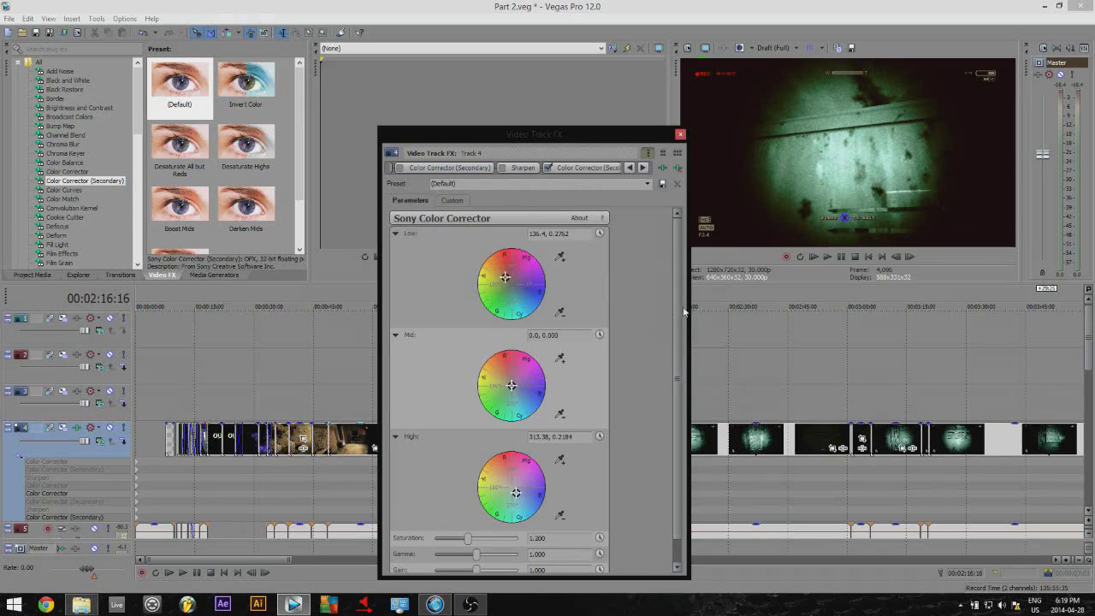
pyautogui.moveTo(679, 325); pyautogui.dragTo(723, 532)
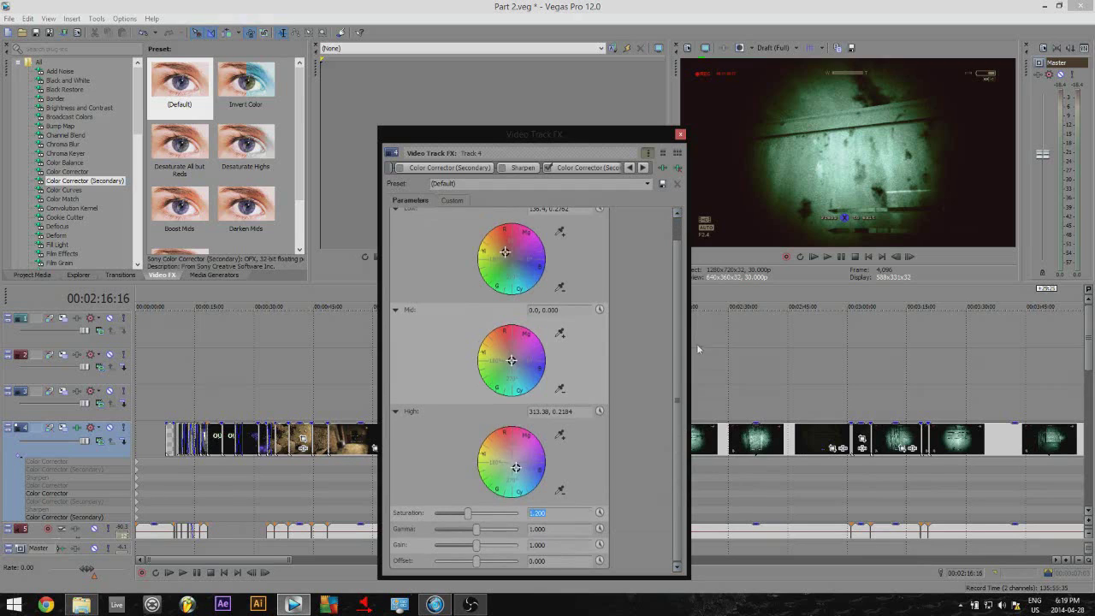
pyautogui.scroll(1, 687, 353)
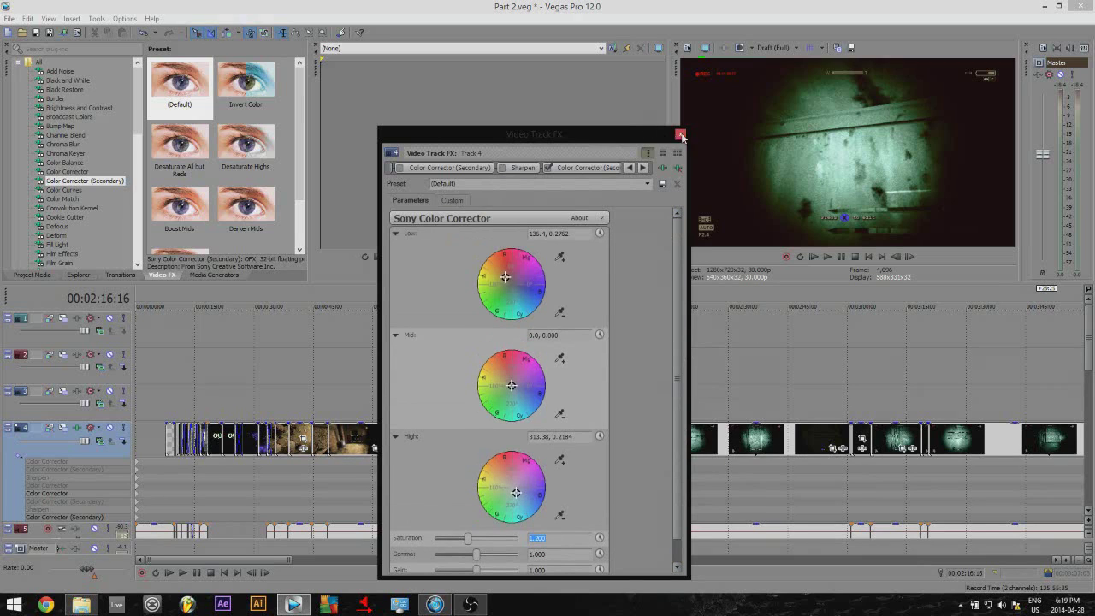
pyautogui.click(681, 135)
# Step: Add a default Sharpen effect to track 4 and set its amount to 0.1
pyautogui.moveTo(137, 100); pyautogui.dragTo(135, 213)
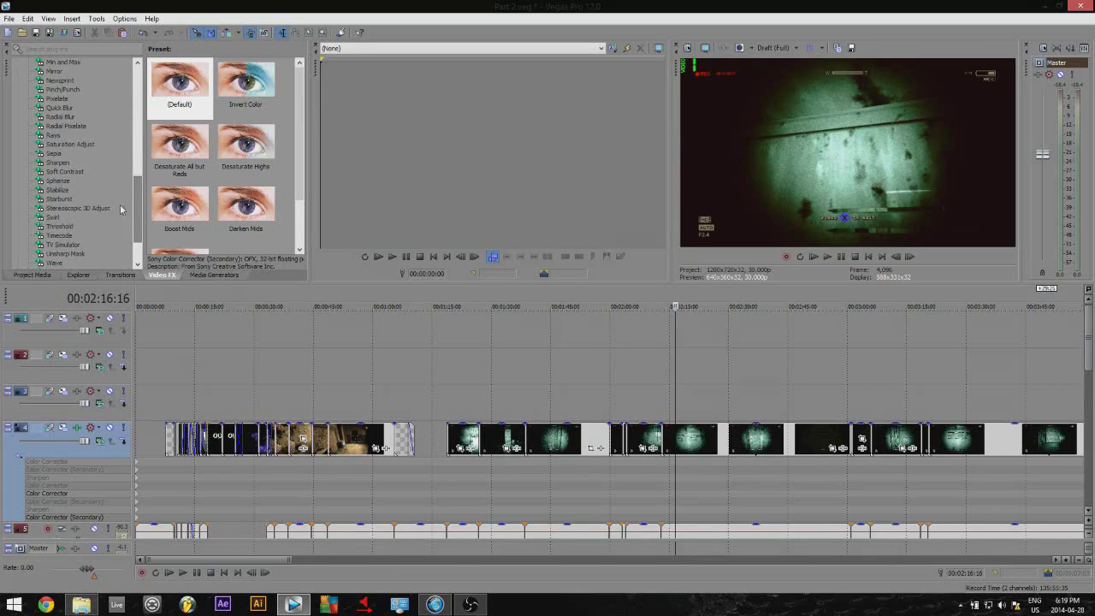
pyautogui.click(66, 164)
pyautogui.click(64, 163)
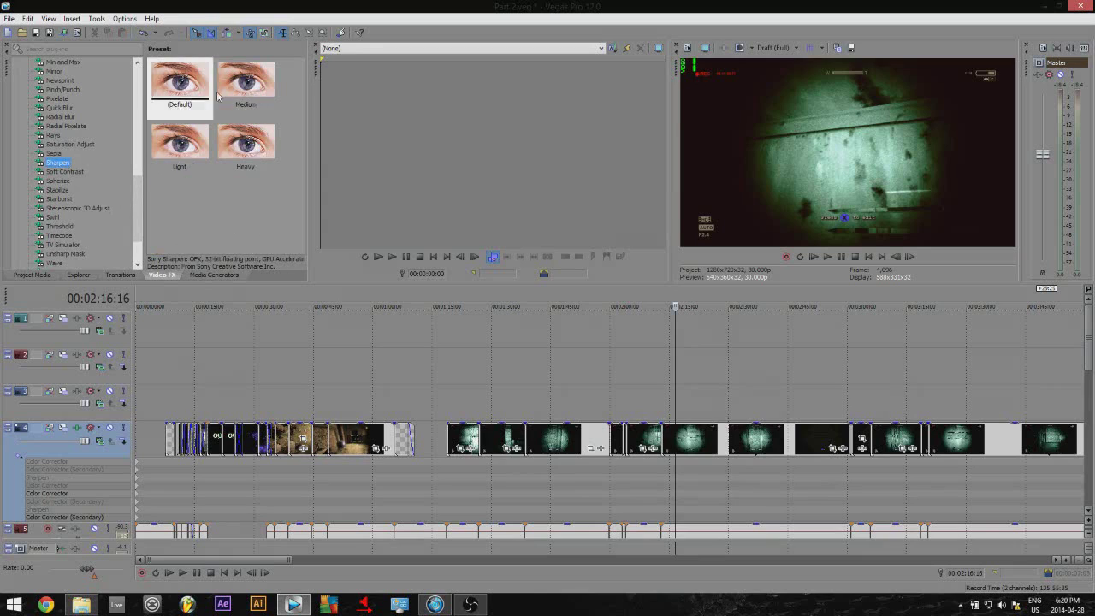
pyautogui.click(194, 84)
pyautogui.moveTo(193, 84); pyautogui.dragTo(119, 458)
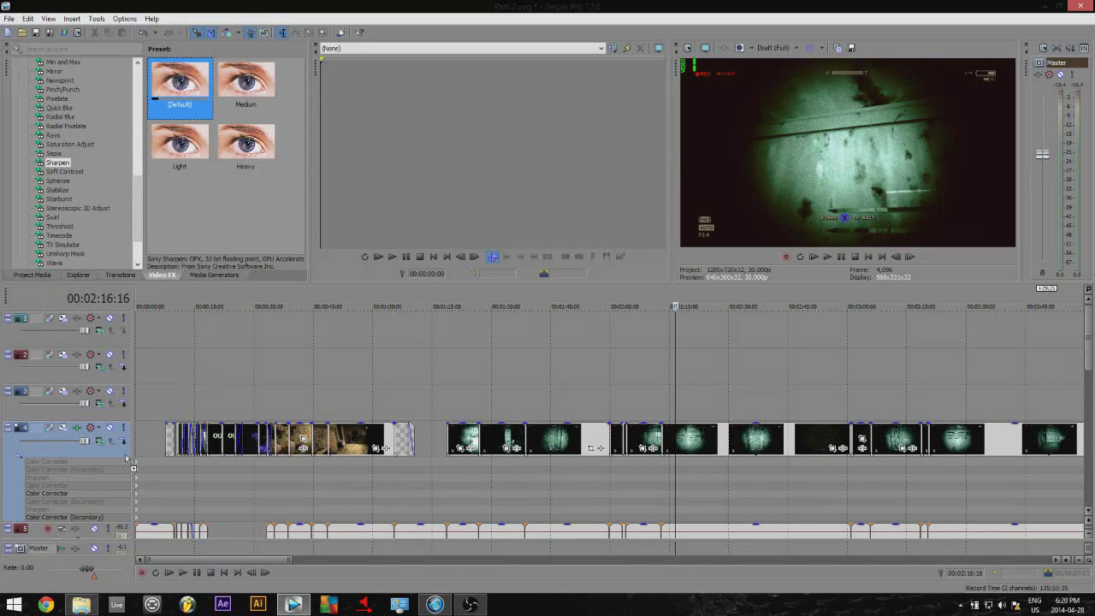
pyautogui.moveTo(548, 222); pyautogui.dragTo(480, 224)
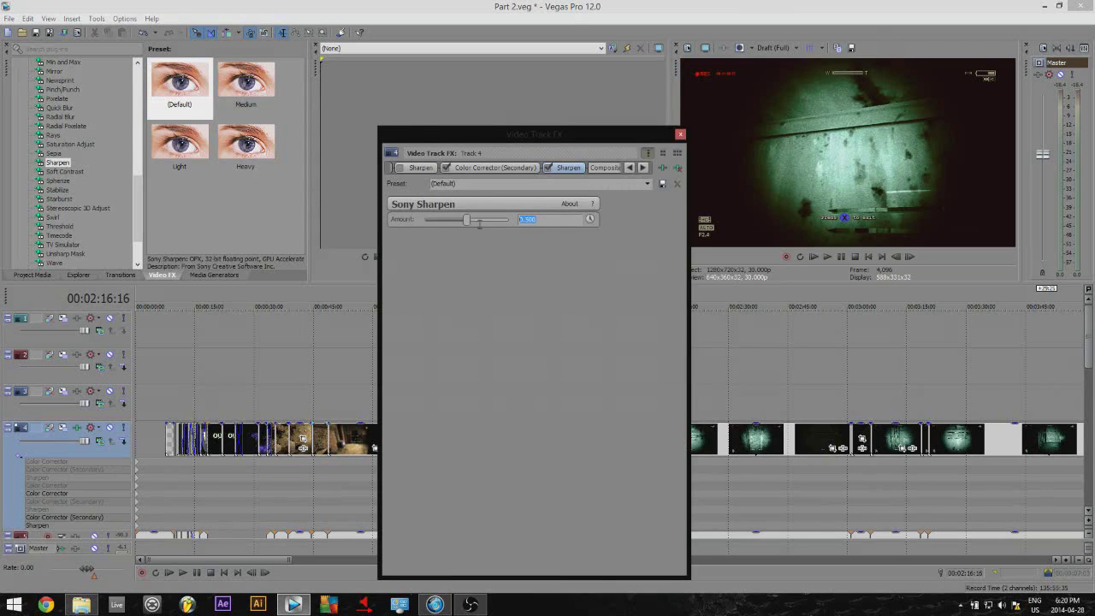
pyautogui.write('0.1')
pyautogui.press('Return')
# Step: Compare the preview with the new Sharpen effect off and on, leave it enabled, and close the track effects
pyautogui.click(548, 168)
pyautogui.click(548, 168)
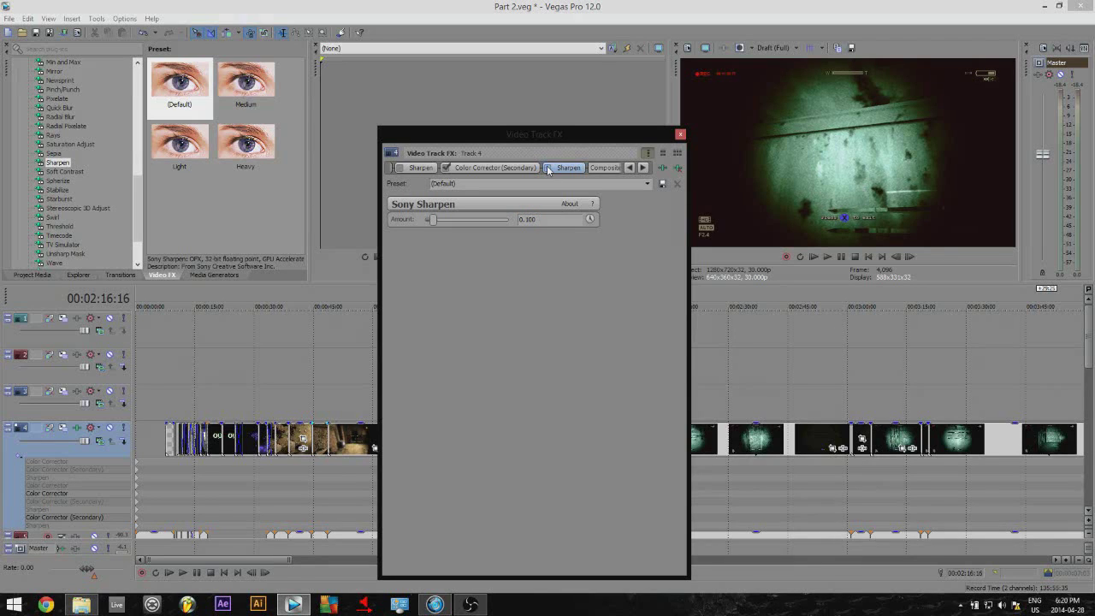
pyautogui.click(548, 168)
pyautogui.click(549, 167)
pyautogui.click(549, 168)
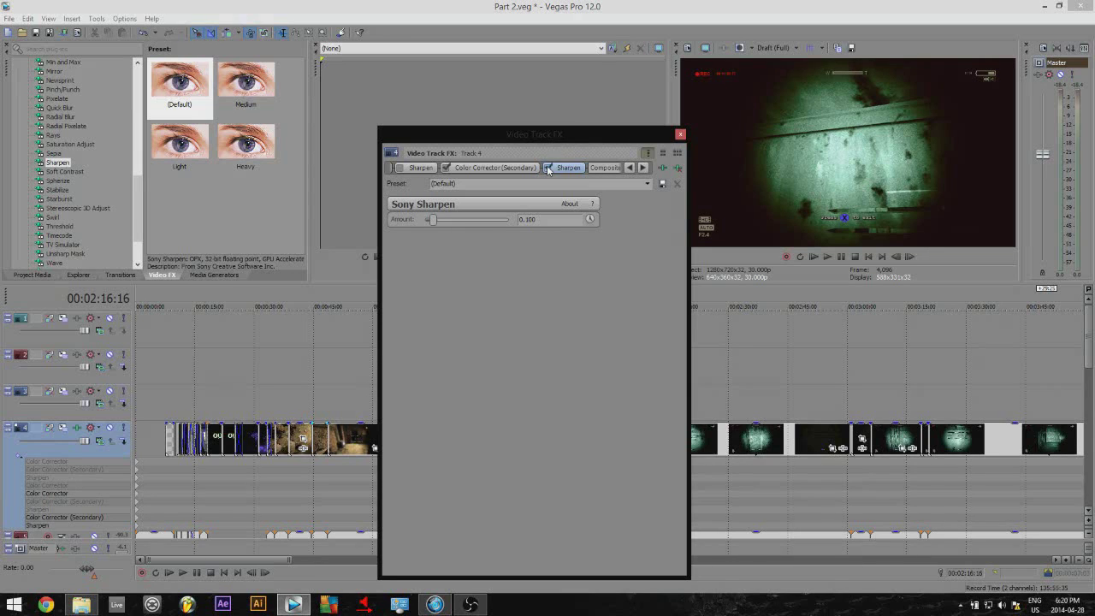
pyautogui.click(681, 135)
# Step: Select the clips across the whole project timeline, including the gameplay clips on track 11 that fill track 4's gap
pyautogui.scroll(-8, 427, 421)
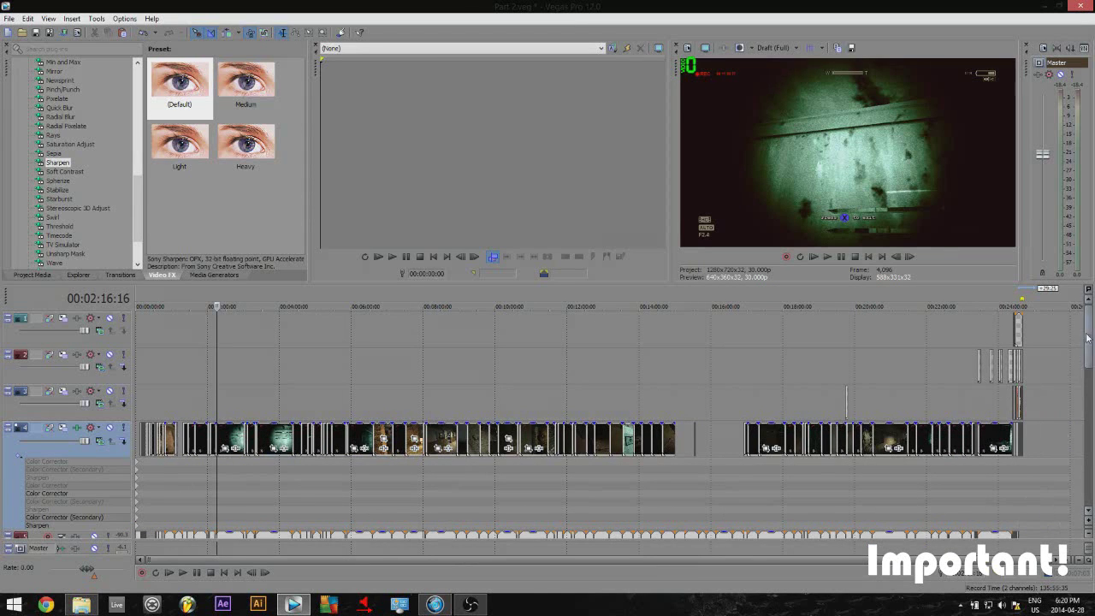
pyautogui.moveTo(1089, 332)
pyautogui.mouseDown()
pyautogui.moveTo(1091, 352)
pyautogui.moveTo(1091, 341)
pyautogui.mouseUp()
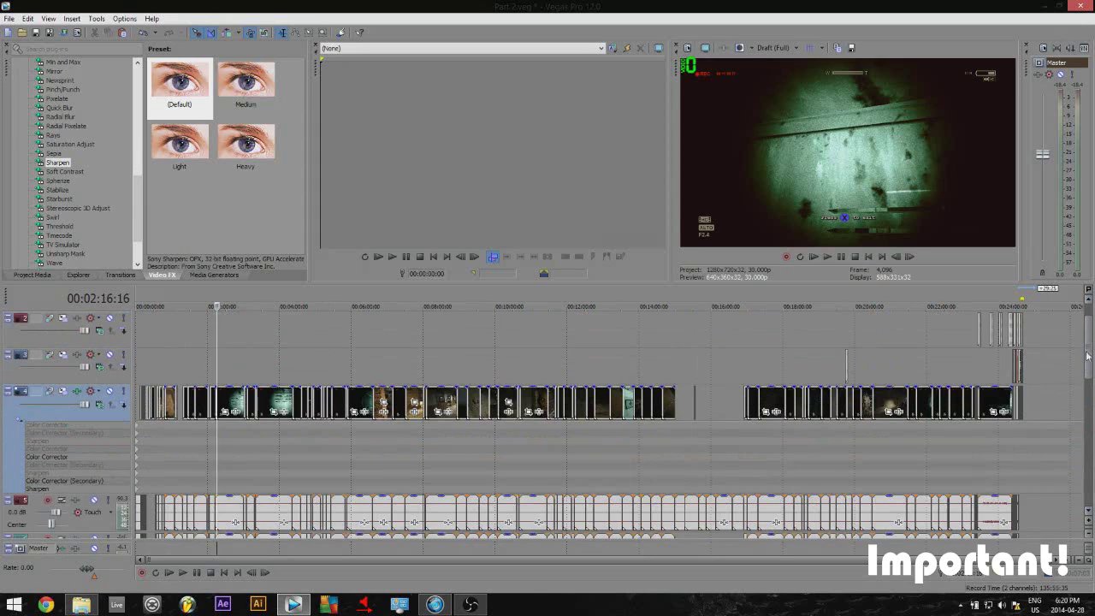
pyautogui.scroll(3, 1089, 338)
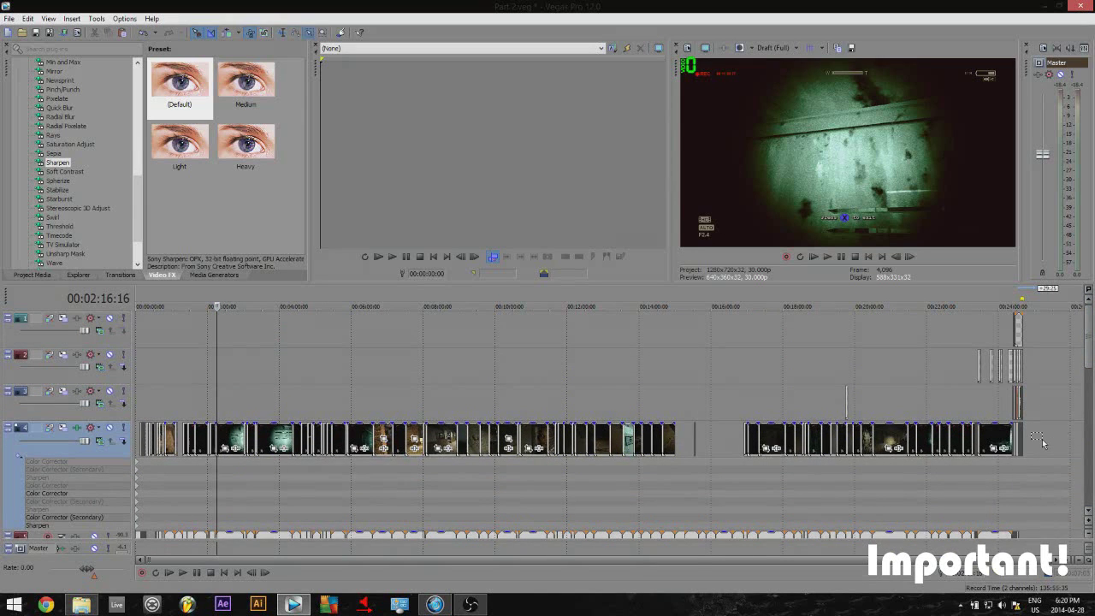
pyautogui.moveTo(1046, 439); pyautogui.dragTo(85, 311)
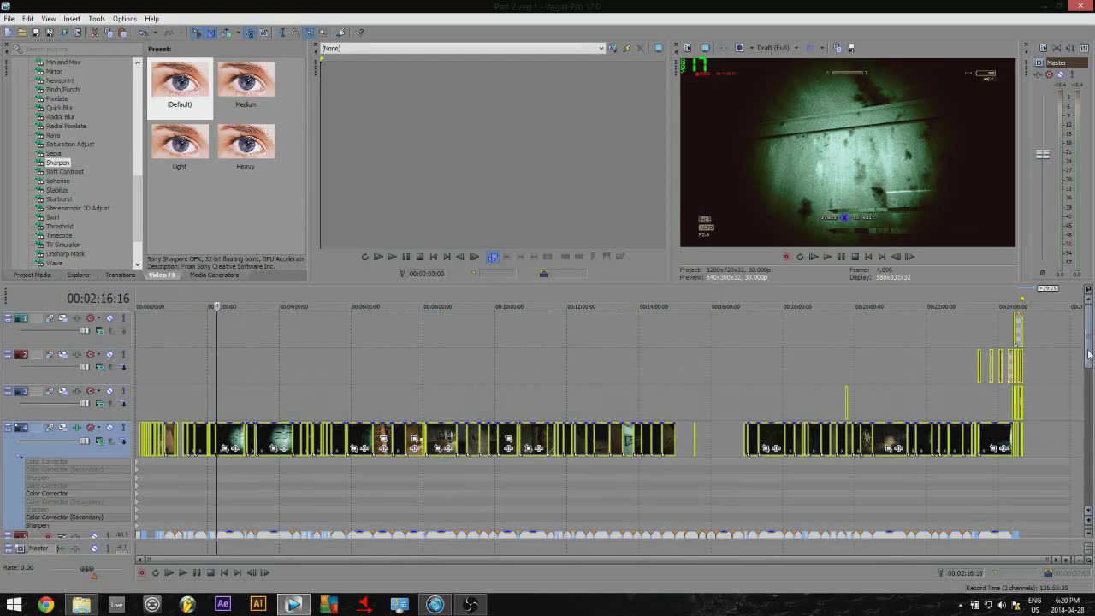
pyautogui.moveTo(1088, 364); pyautogui.dragTo(1090, 465)
pyautogui.moveTo(755, 415); pyautogui.dragTo(758, 416)
pyautogui.scroll(3, 796, 419)
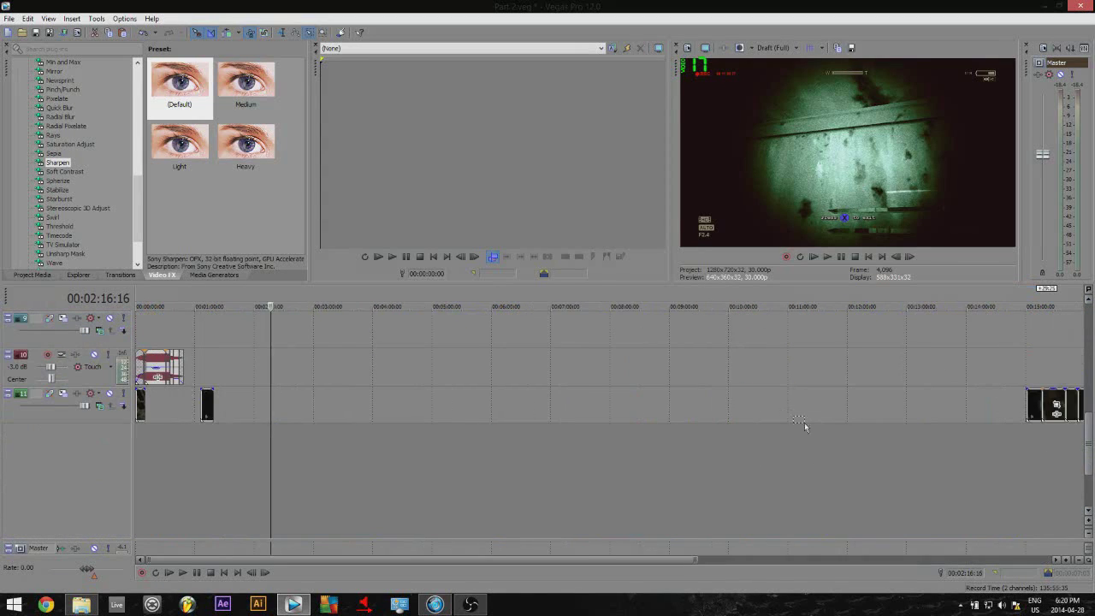
pyautogui.scroll(-3, 805, 425)
pyautogui.moveTo(1090, 442); pyautogui.dragTo(1083, 403)
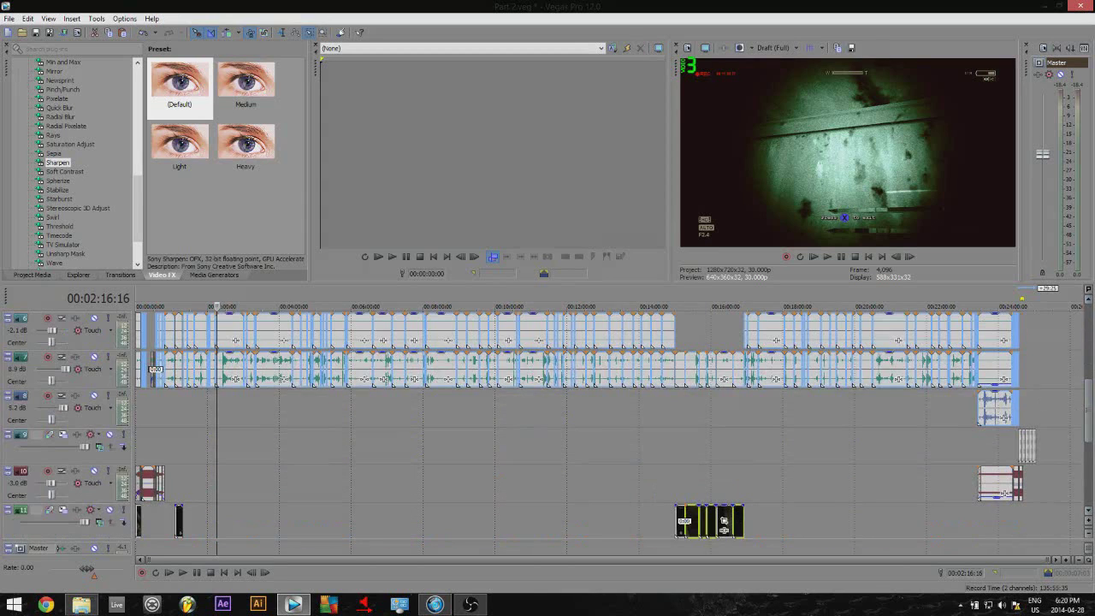
# Step: Disable resampling for all the selected clips
pyautogui.scroll(5, 965, 335)
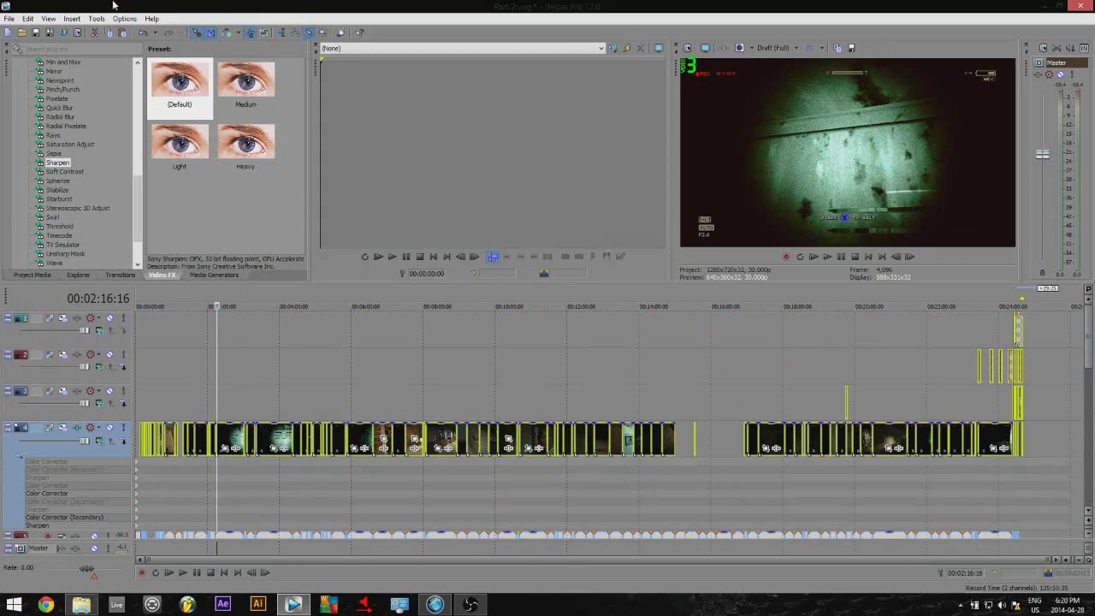
pyautogui.click(28, 18)
pyautogui.moveTo(145, 258)
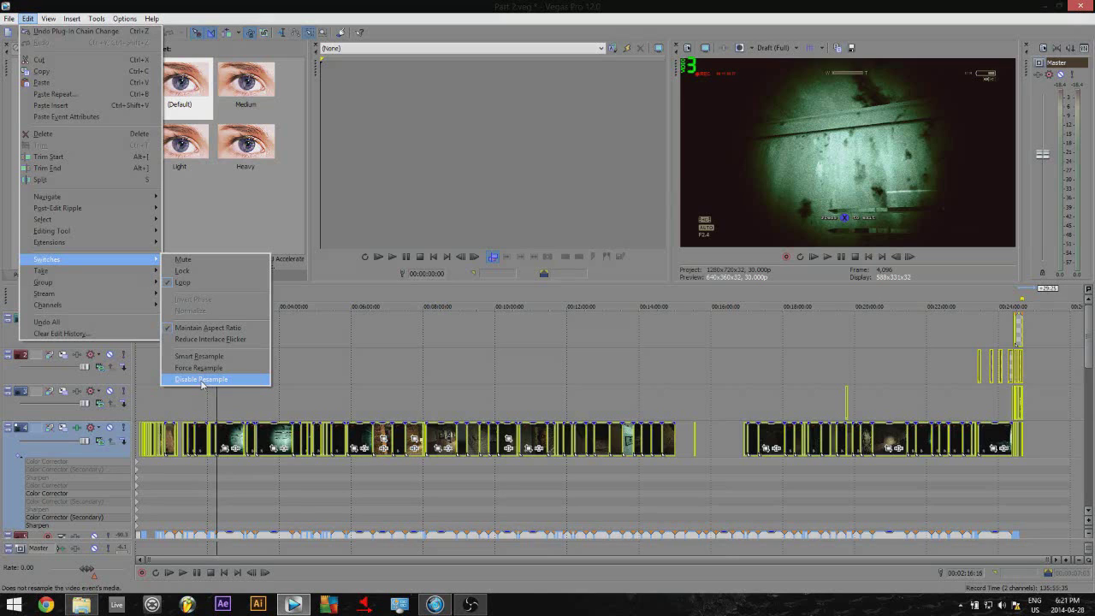
pyautogui.click(201, 380)
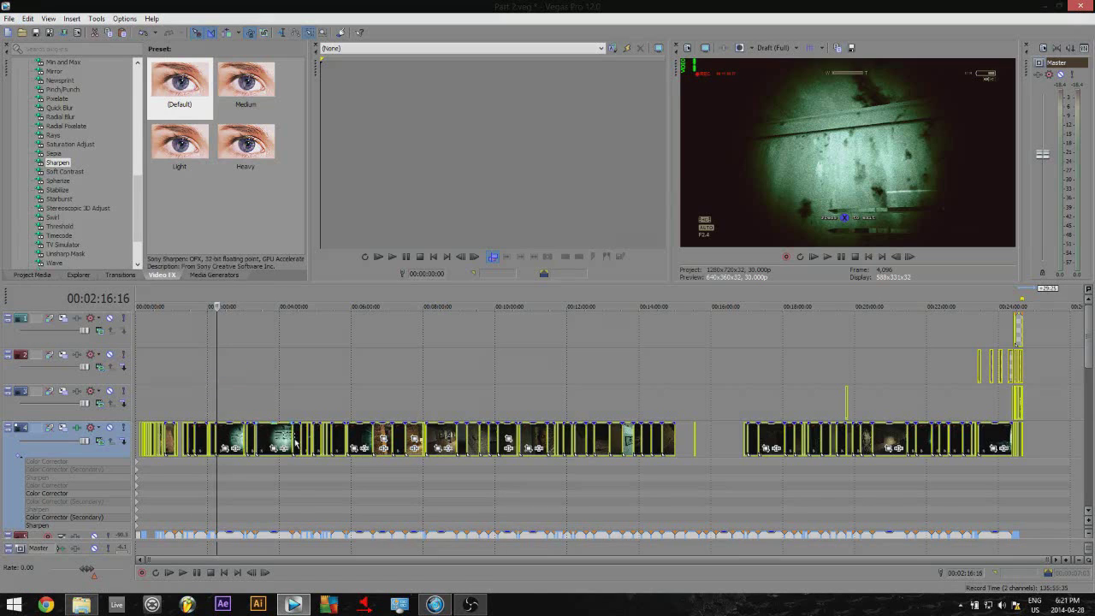
# Step: Check the resample setting in the properties of the track 4 clip at 00:03:43:20 without changing it
pyautogui.rightClick(281, 435)
pyautogui.click(270, 437)
pyautogui.click(270, 437)
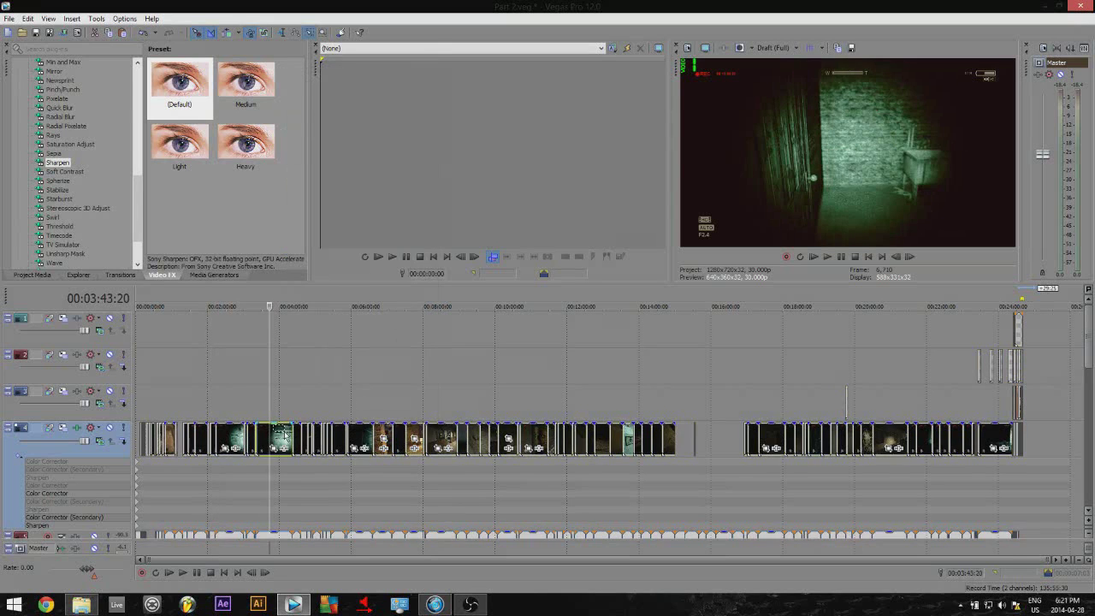
pyautogui.rightClick(287, 435)
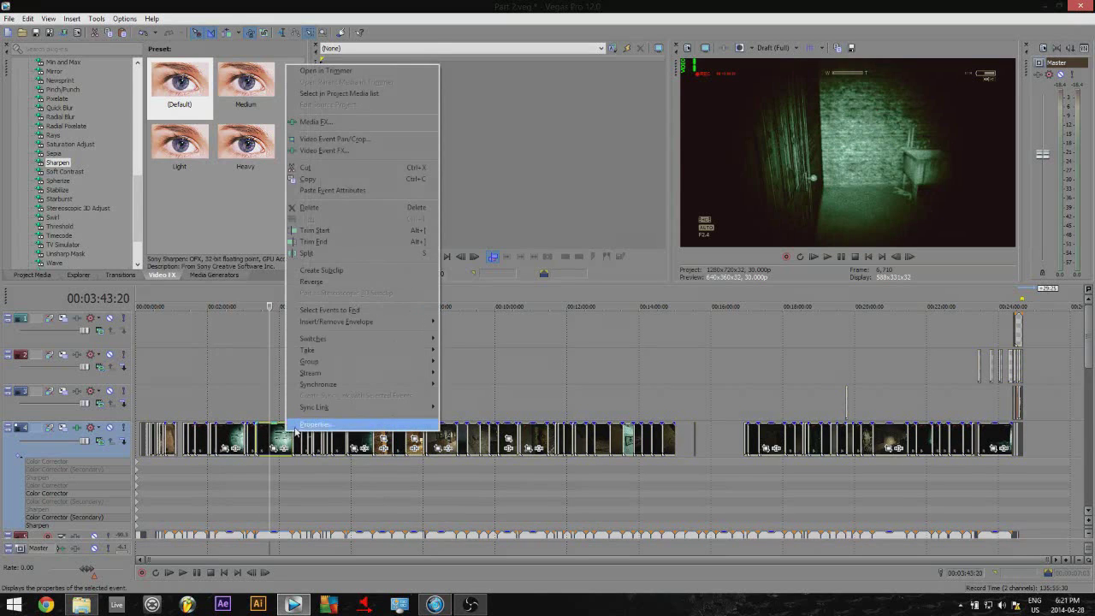
pyautogui.click(314, 424)
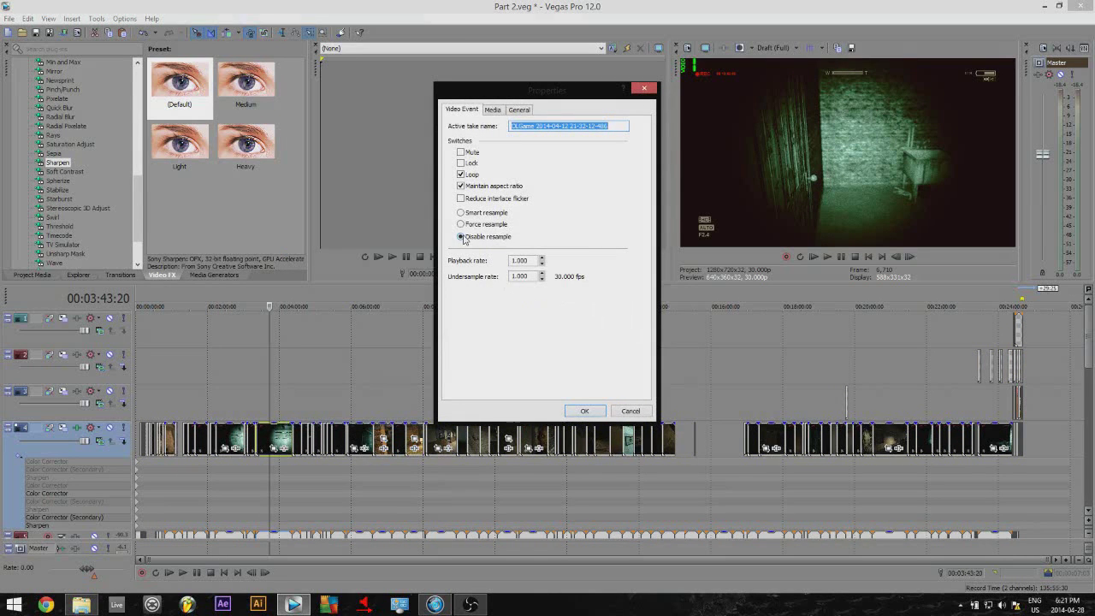
pyautogui.click(628, 412)
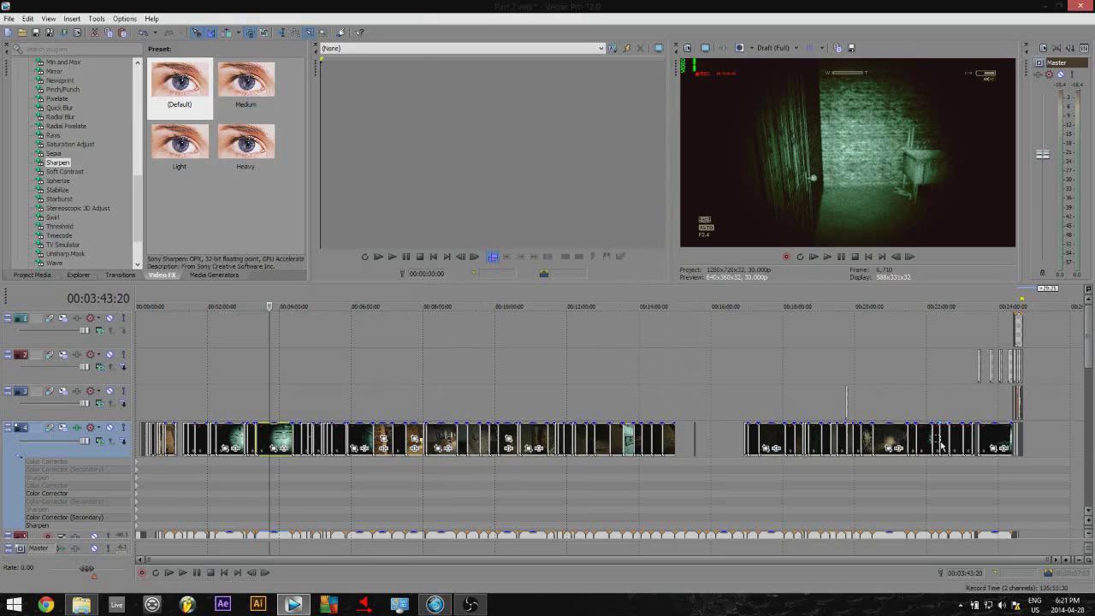
pyautogui.click(72, 18)
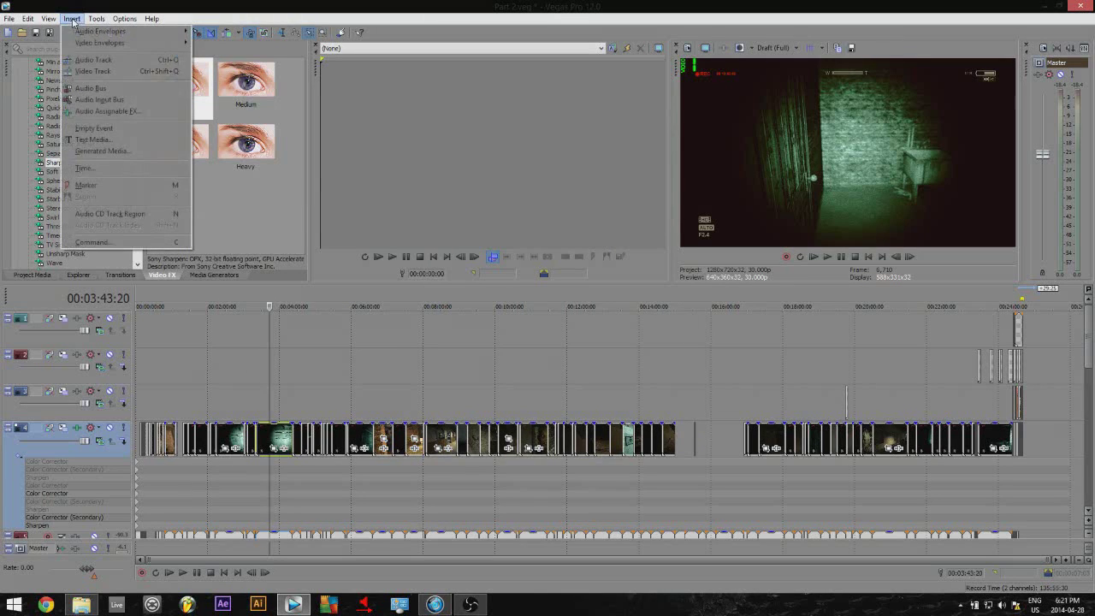
pyautogui.click(97, 19)
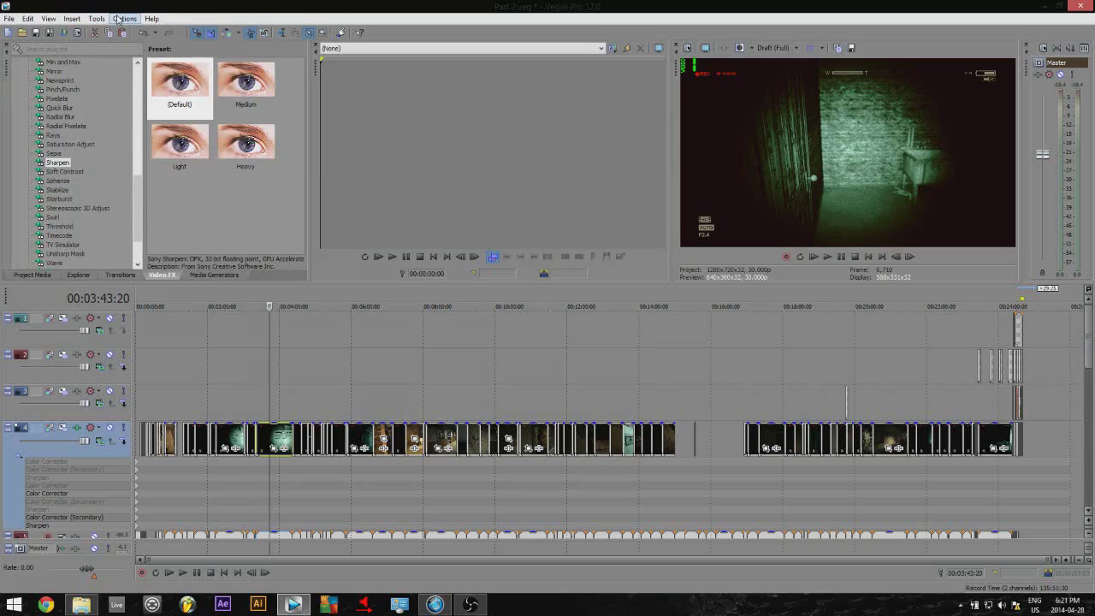
pyautogui.click(119, 19)
pyautogui.click(120, 19)
pyautogui.scroll(-3, 1089, 342)
pyautogui.moveTo(1089, 343)
pyautogui.mouseDown()
pyautogui.moveTo(1089, 322)
pyautogui.moveTo(1091, 424)
pyautogui.moveTo(1092, 357)
pyautogui.mouseUp()
pyautogui.scroll(2, 1089, 350)
pyautogui.click(10, 18)
pyautogui.click(11, 19)
pyautogui.click(369, 393)
pyautogui.click(186, 349)
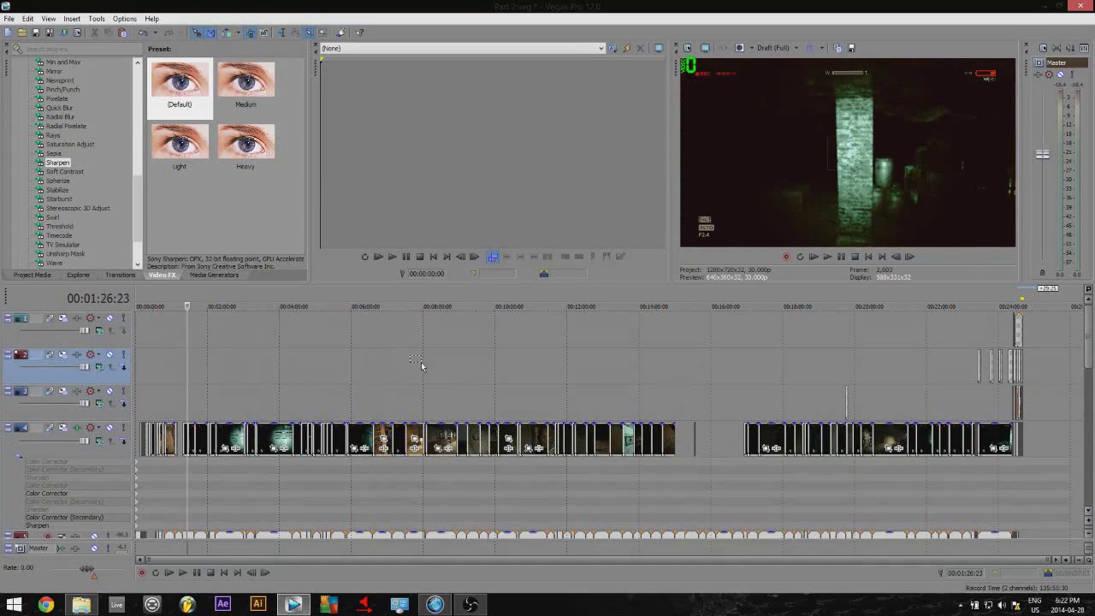
pyautogui.click(423, 364)
pyautogui.click(288, 338)
pyautogui.click(518, 356)
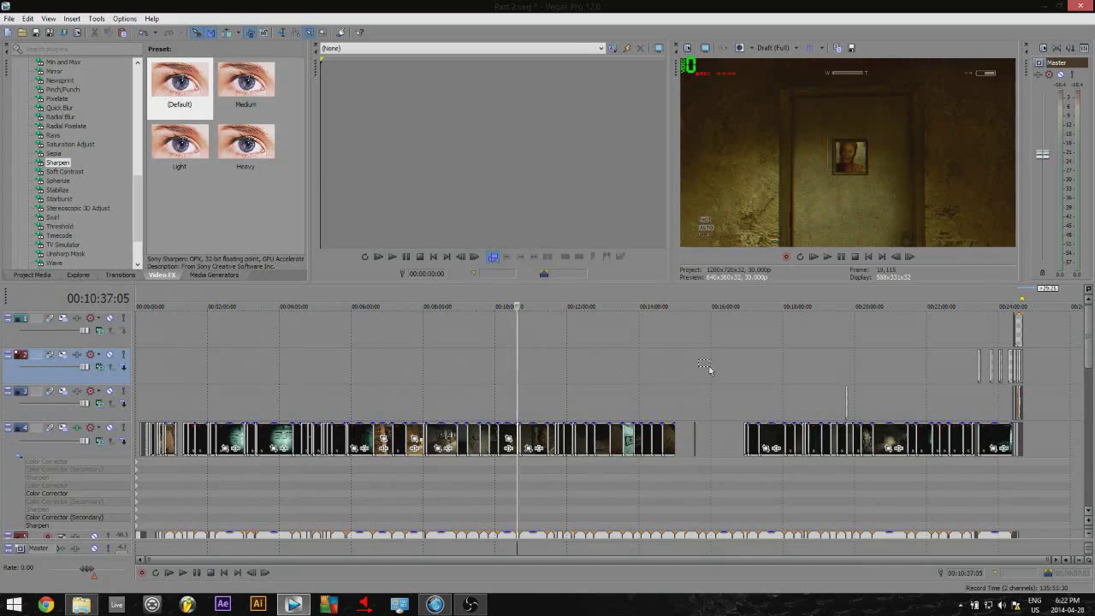
pyautogui.click(655, 357)
pyautogui.click(372, 361)
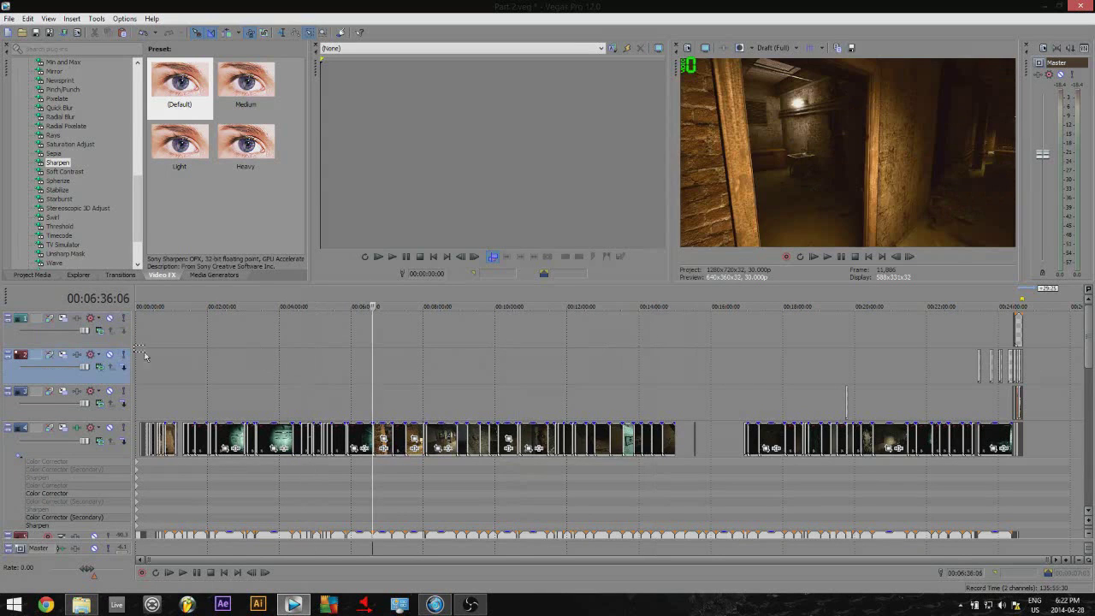
pyautogui.click(364, 355)
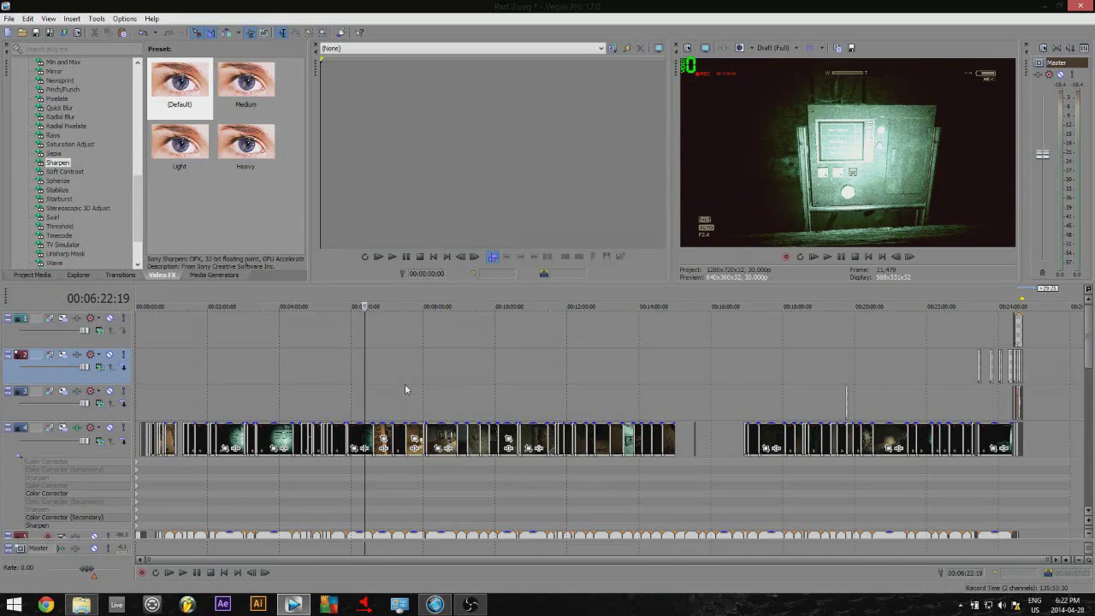
# Step: Set the time selection to span the whole project, from 00:00:00:00 to 00:25:02:28, across all tracks
pyautogui.hotkey('ctrl', 'a')
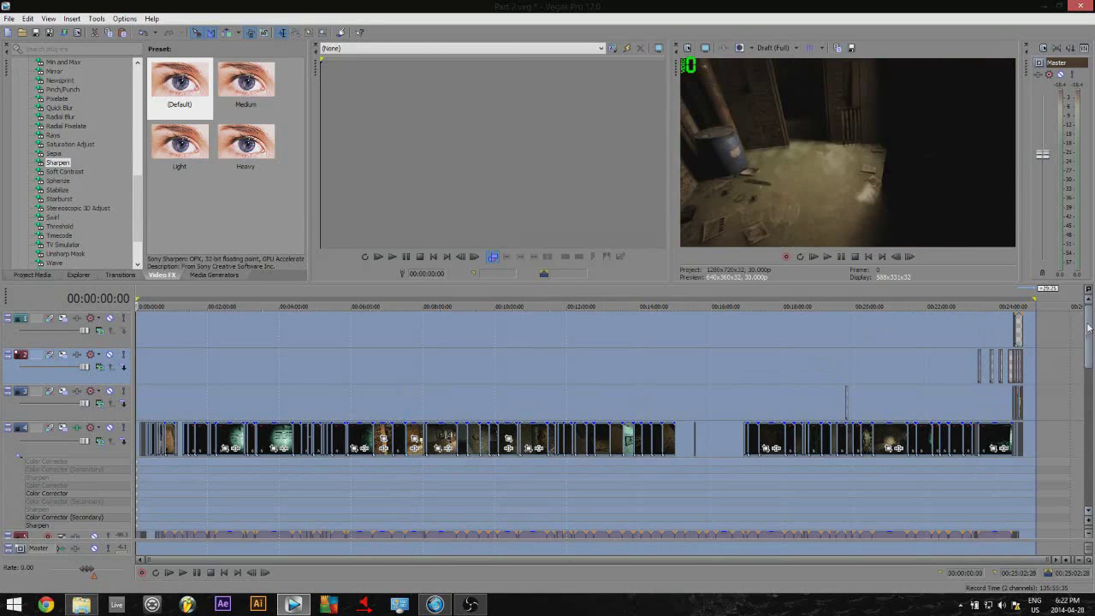
pyautogui.moveTo(1087, 339); pyautogui.dragTo(1079, 306)
pyautogui.moveTo(1088, 325); pyautogui.dragTo(1088, 346)
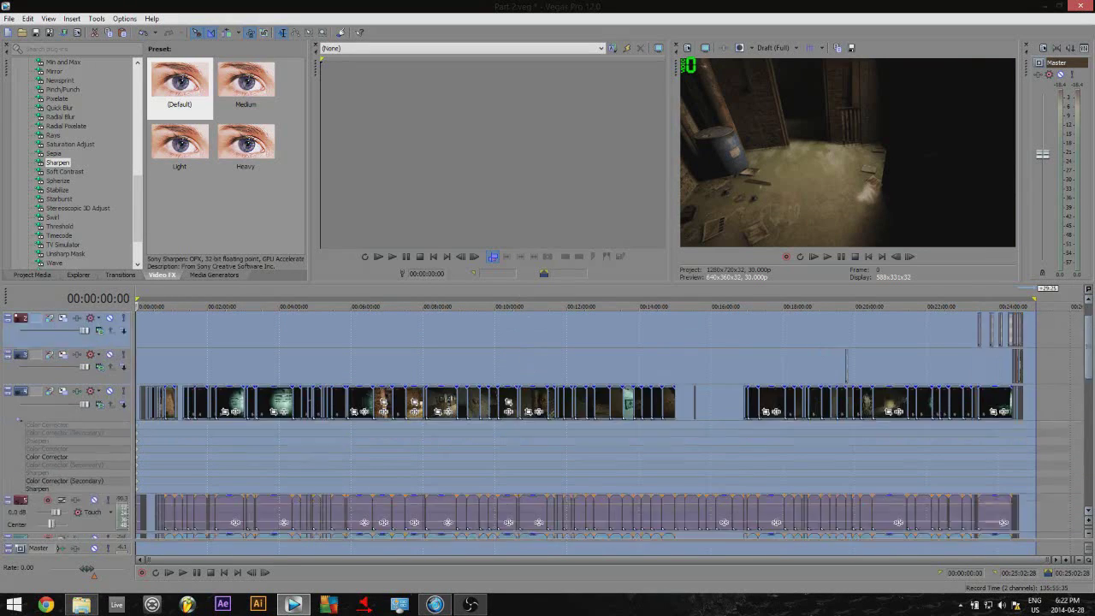
pyautogui.scroll(1, 484, 379)
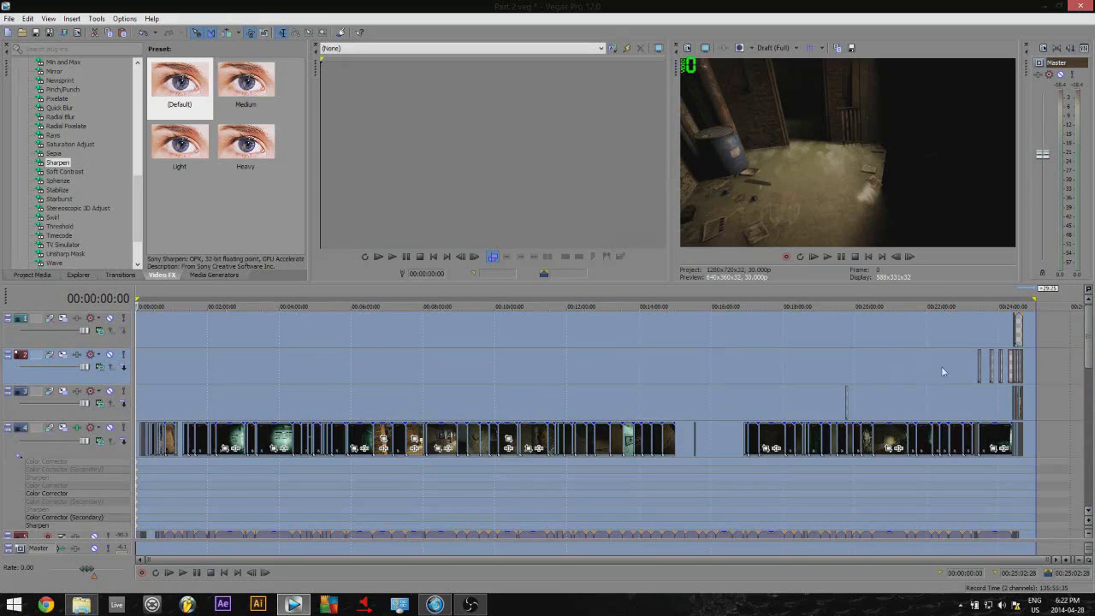
pyautogui.moveTo(1088, 342)
pyautogui.mouseDown()
pyautogui.moveTo(1088, 422)
pyautogui.moveTo(1091, 340)
pyautogui.mouseUp()
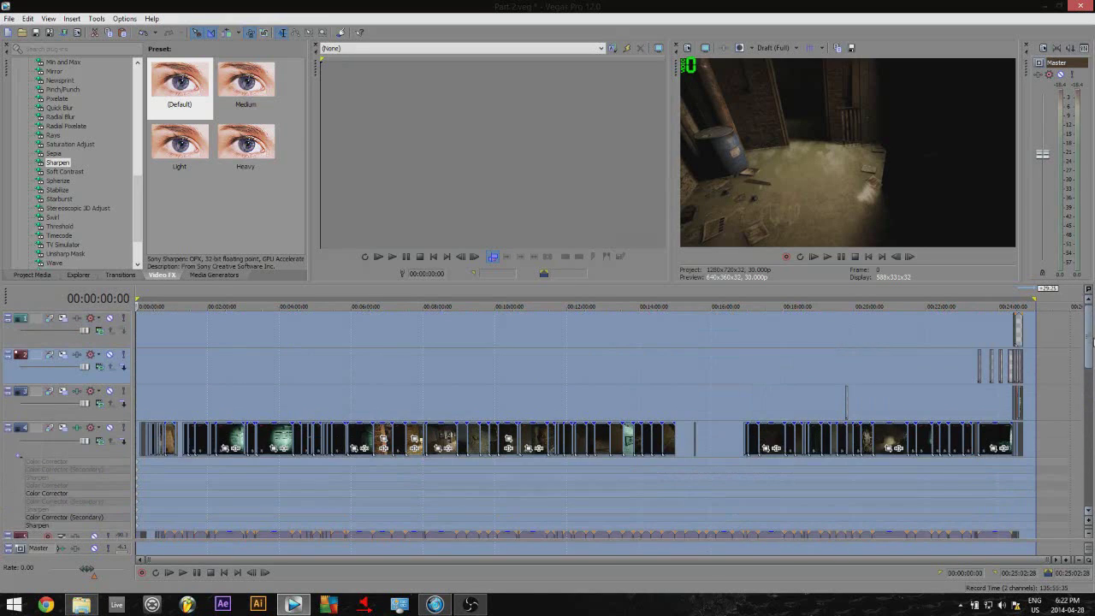
pyautogui.click(8, 18)
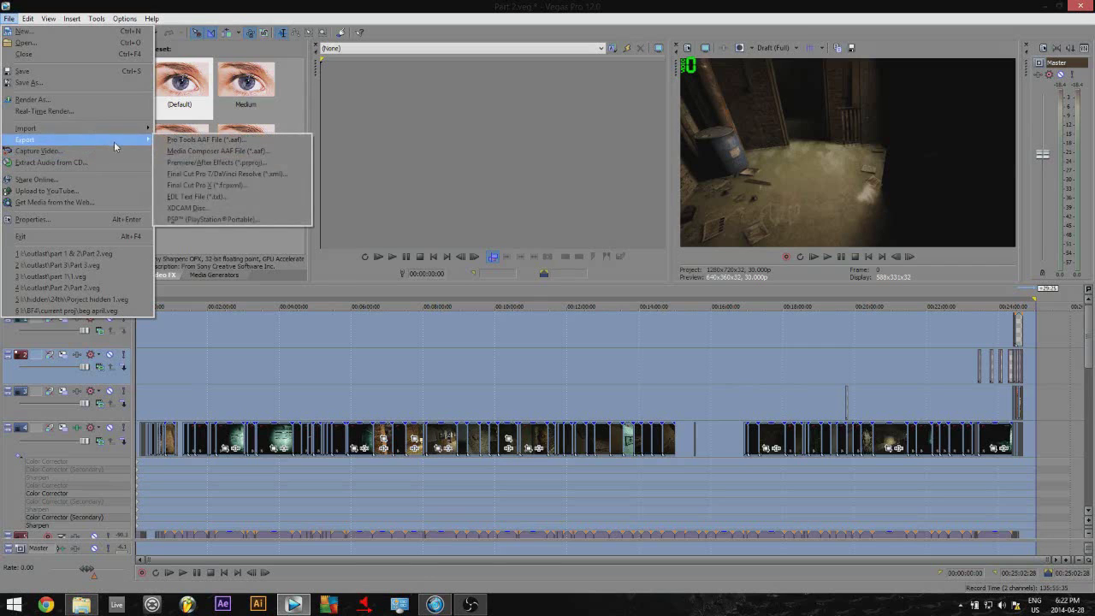
pyautogui.click(118, 101)
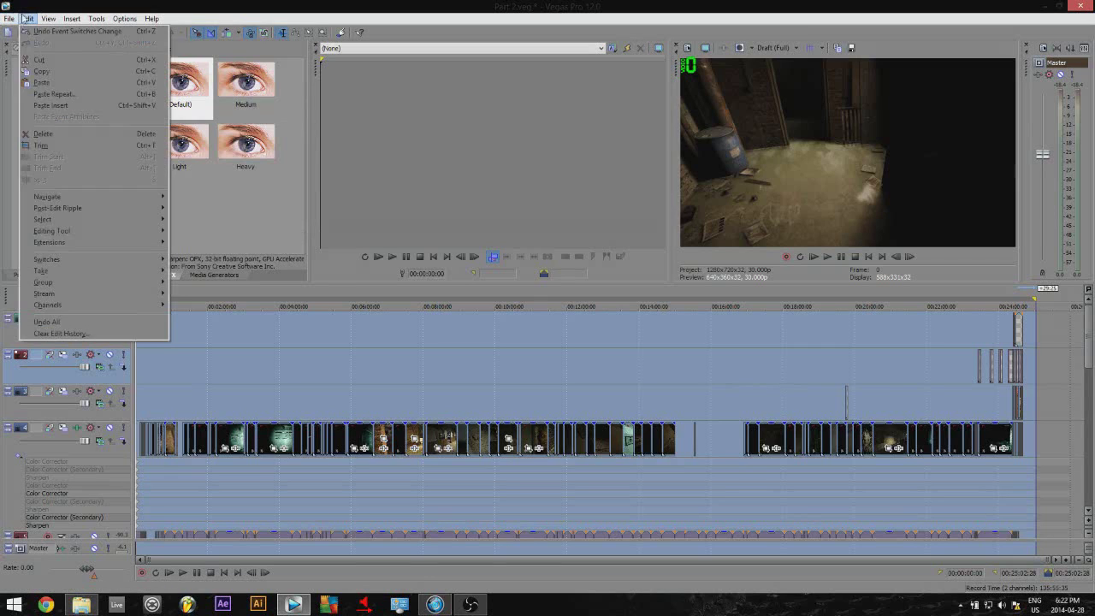
pyautogui.doubleClick(516, 367)
pyautogui.click(515, 369)
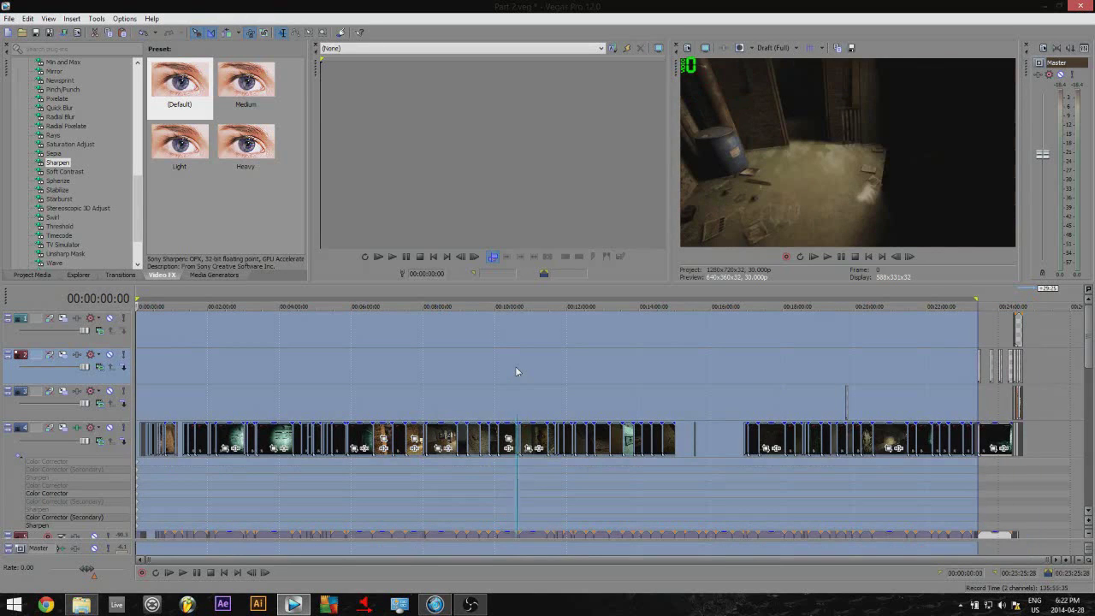
pyautogui.press('BackSpace')
# Step: Start a Render As of the selected region and choose the 8 Mbps HD 1080-30p Video template under Windows Media Video V11
pyautogui.click(9, 19)
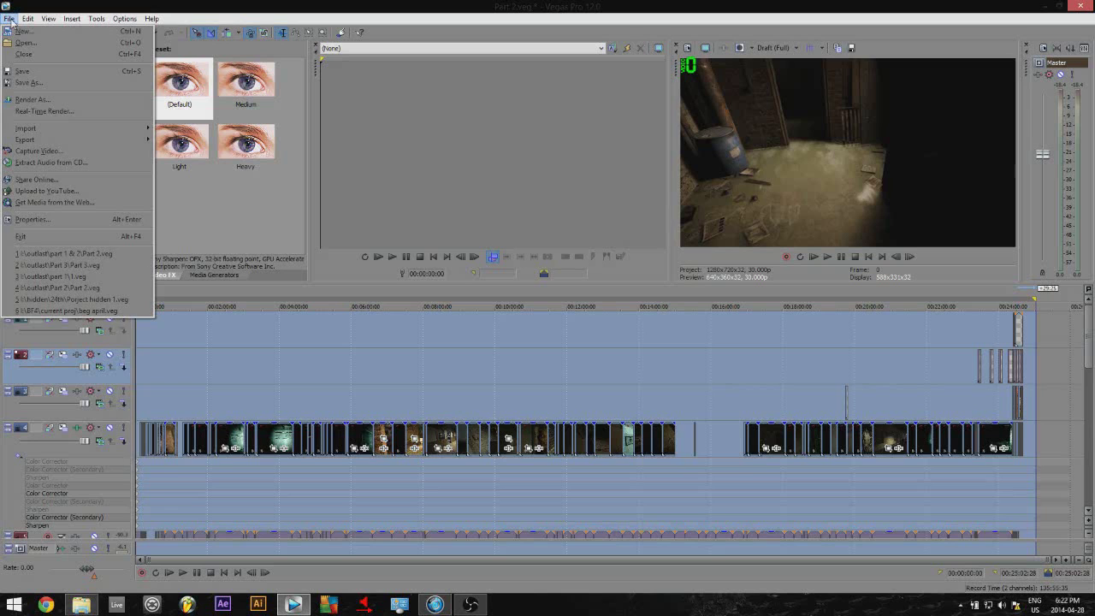
pyautogui.click(39, 100)
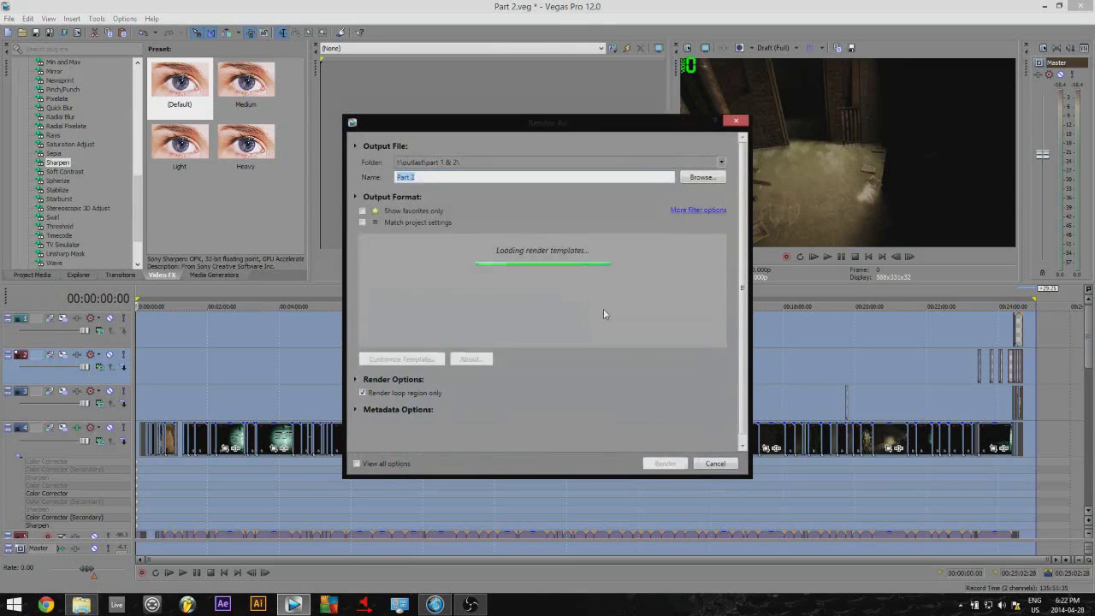
pyautogui.scroll(2, 724, 301)
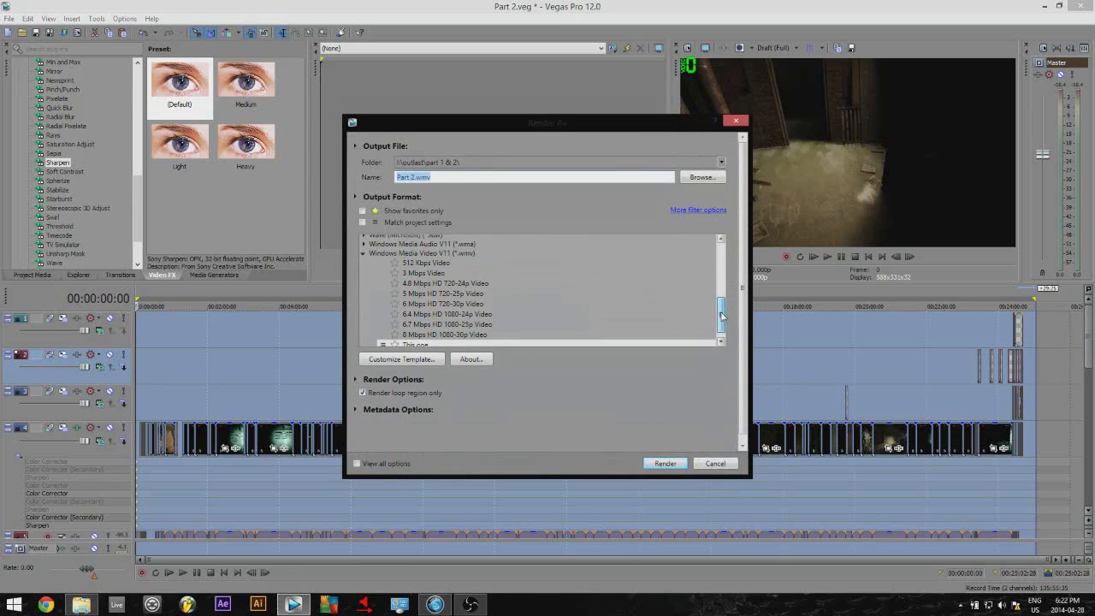
pyautogui.moveTo(723, 298); pyautogui.dragTo(724, 321)
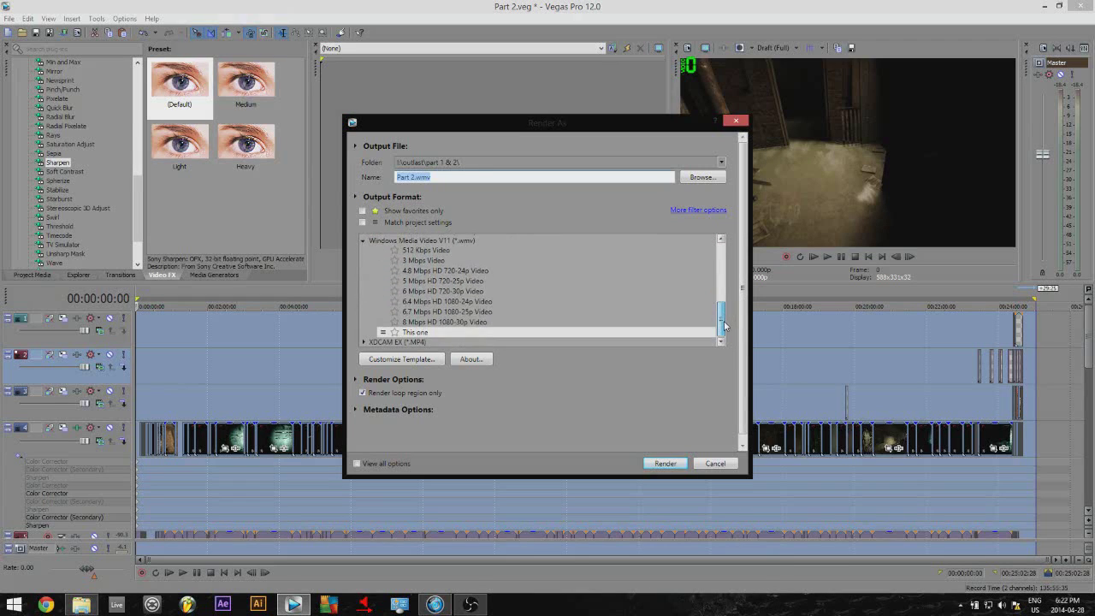
pyautogui.click(439, 244)
pyautogui.click(425, 332)
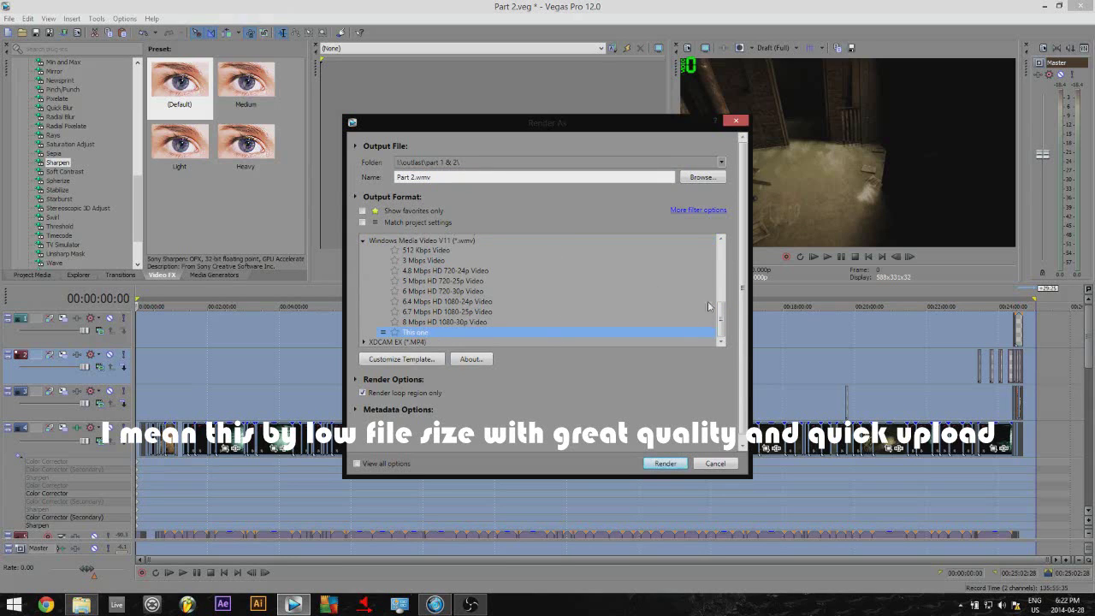
pyautogui.click(453, 323)
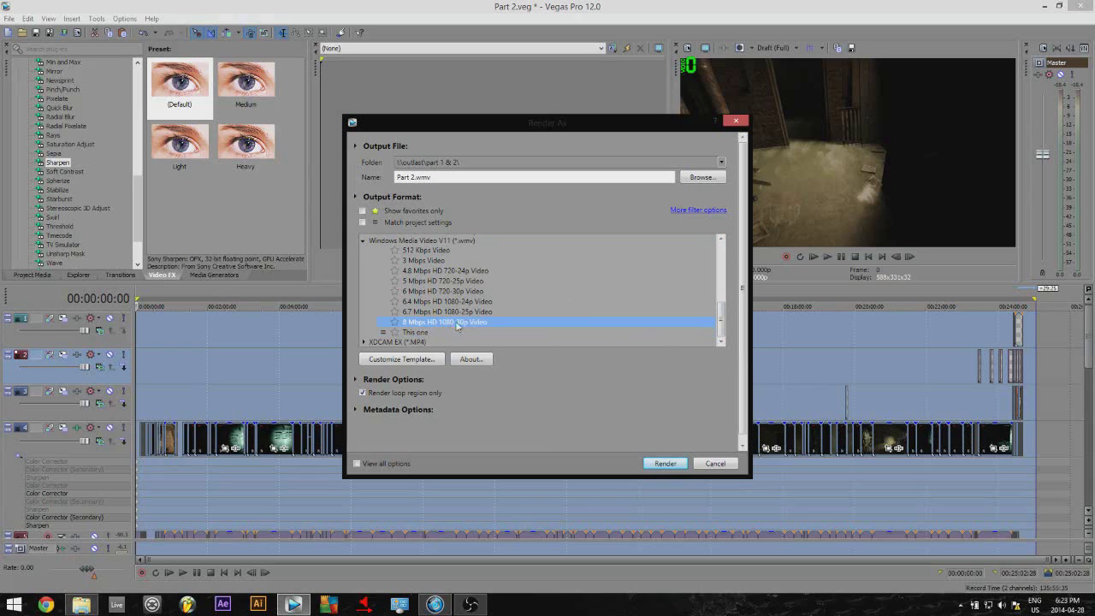
# Step: Customize the template's audio, setting its attributes to 128 kbps, 44 kHz, stereo (A/V) CBR
pyautogui.click(428, 361)
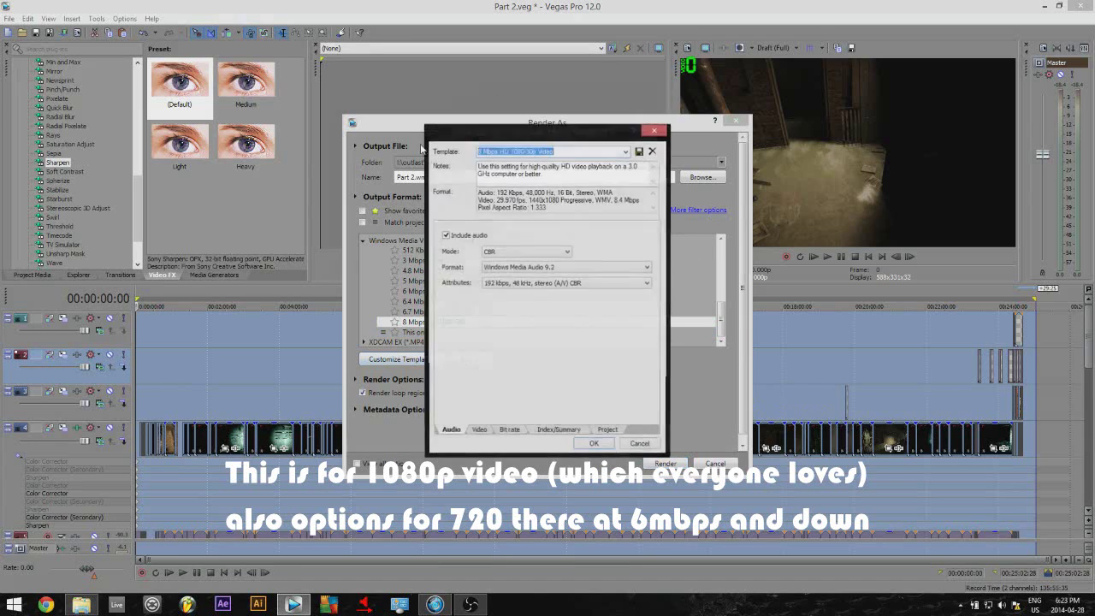
pyautogui.click(534, 252)
pyautogui.click(532, 252)
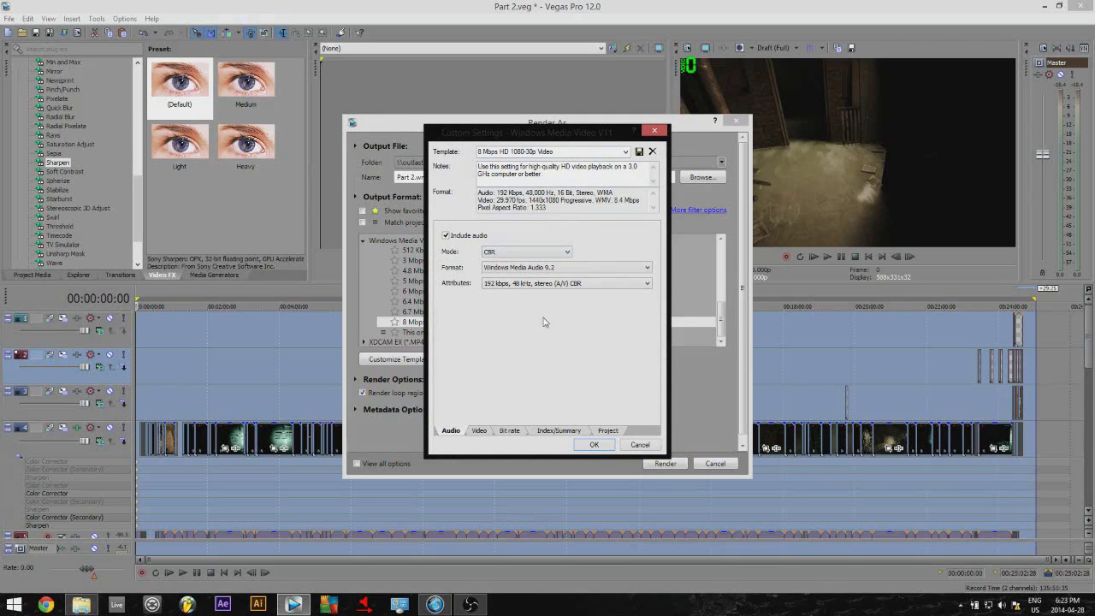
pyautogui.click(546, 284)
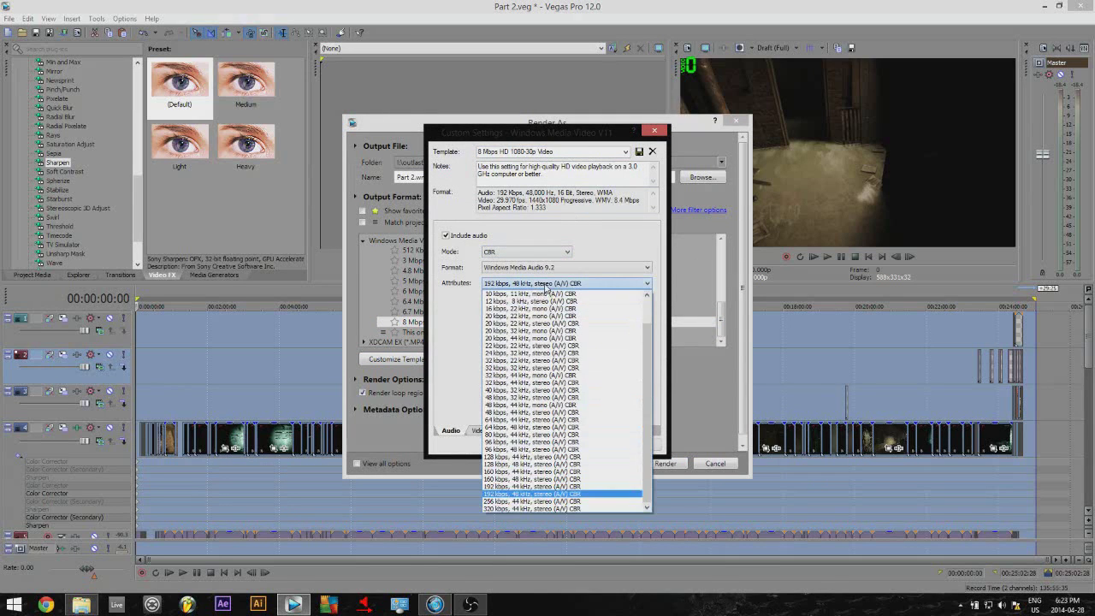
pyautogui.click(531, 458)
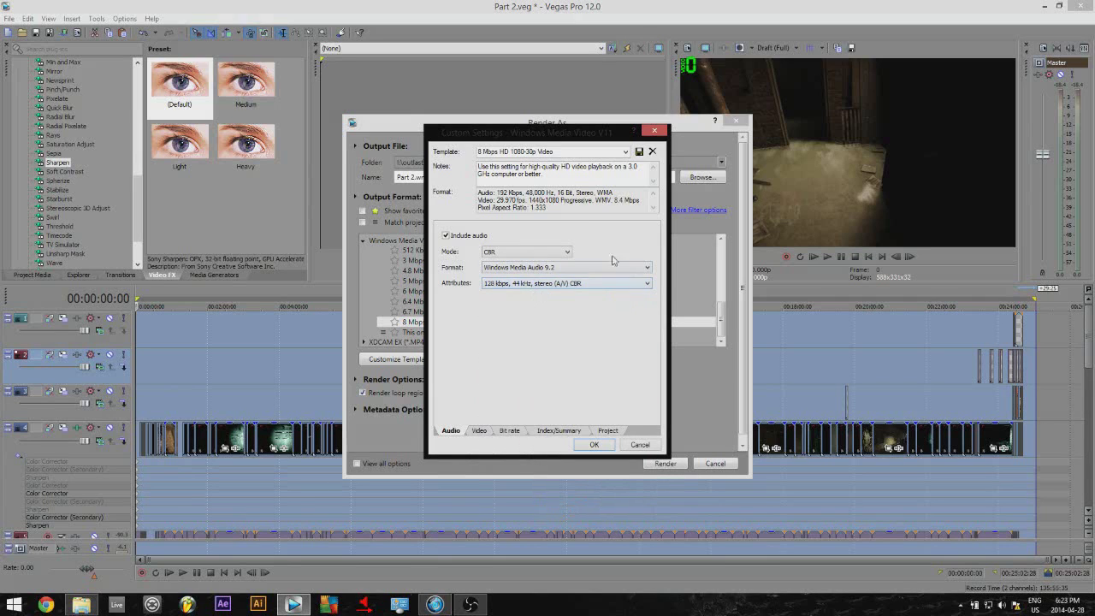
# Step: Set the template's video mode to Quality VBR with the Windows Media Video 9 format
pyautogui.click(479, 430)
pyautogui.click(547, 236)
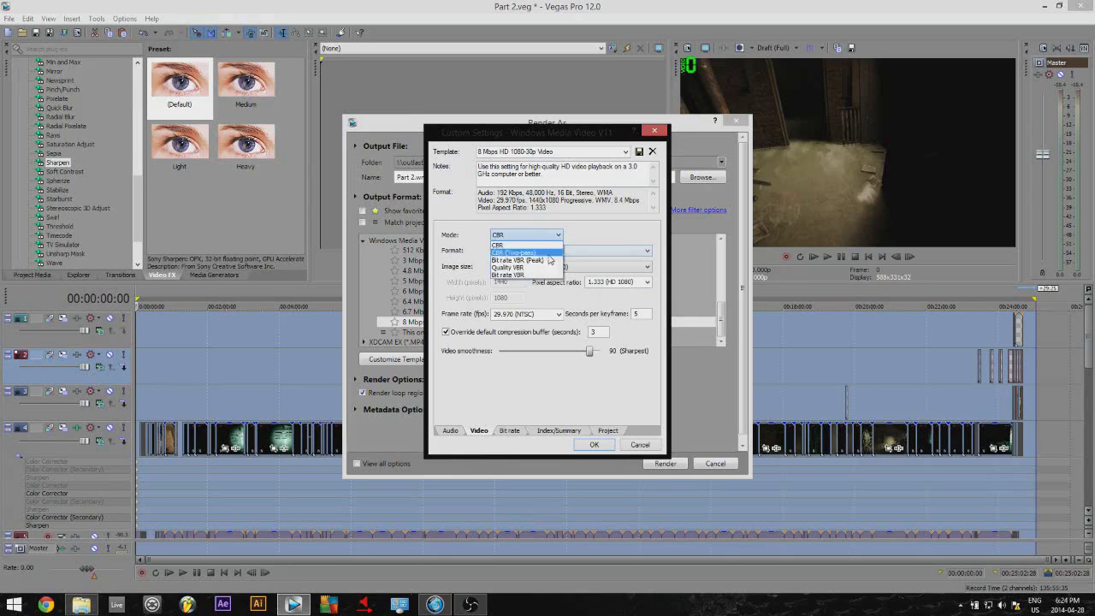
pyautogui.click(551, 274)
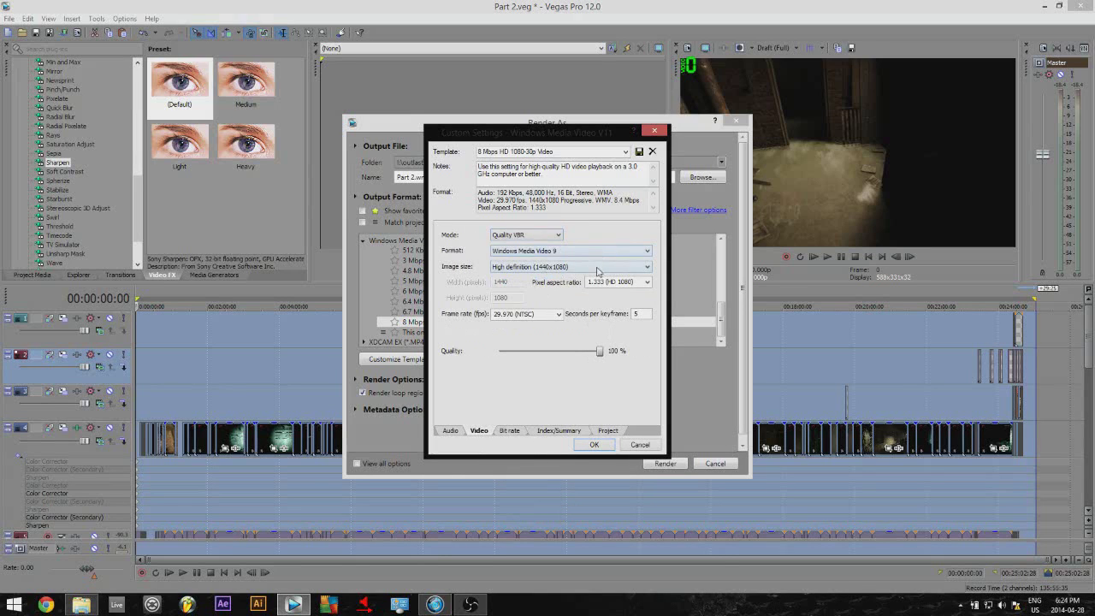
pyautogui.click(605, 251)
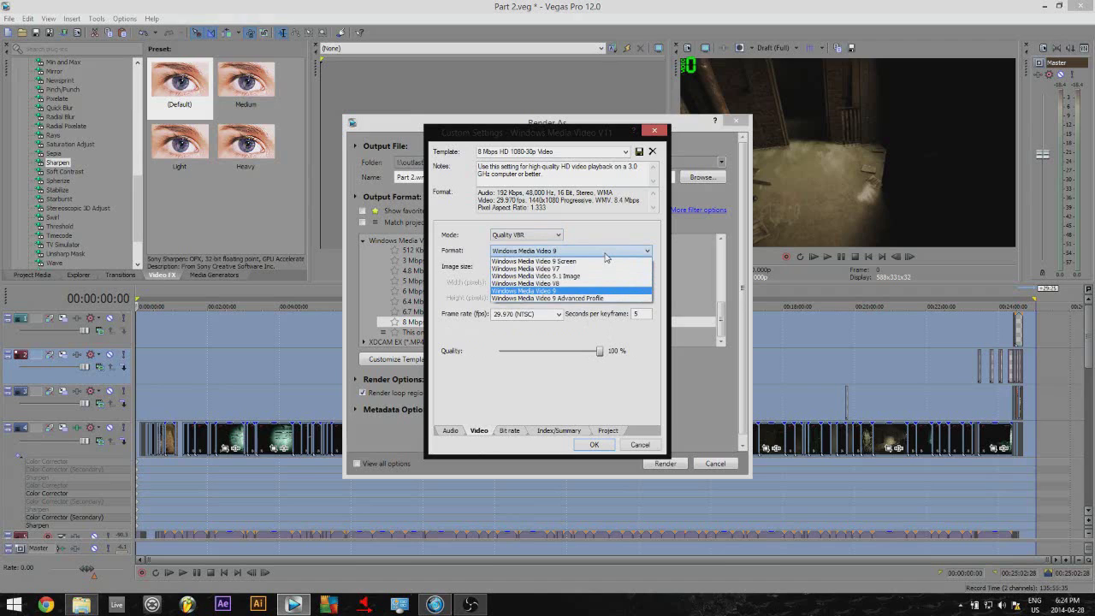
pyautogui.click(596, 291)
# Step: Set the image size to (Keep Original Size) and the pixel aspect ratio to 1.000 (Square)
pyautogui.click(591, 266)
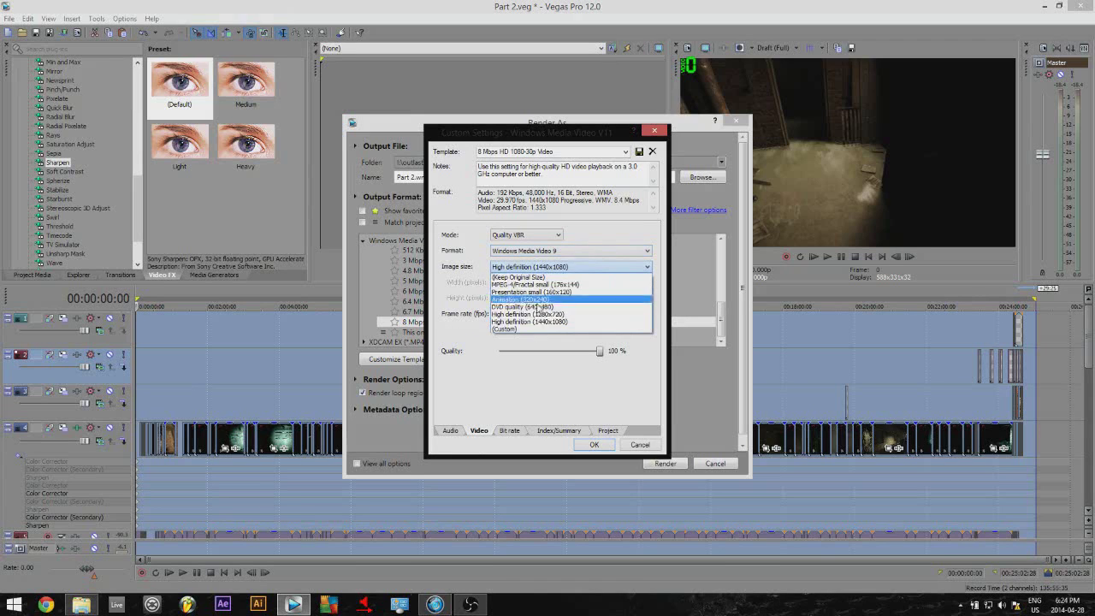
pyautogui.click(537, 277)
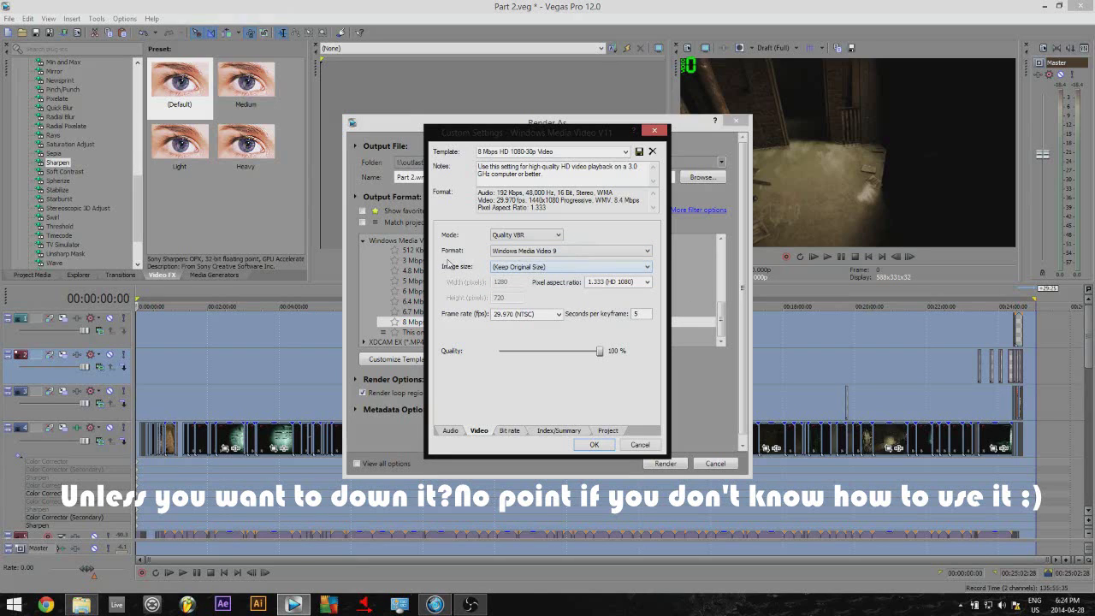
pyautogui.click(647, 282)
pyautogui.click(647, 282)
pyautogui.click(637, 295)
# Step: Choose the 29.970 (NTSC) frame rate and lower the video quality to about 86 %
pyautogui.click(559, 314)
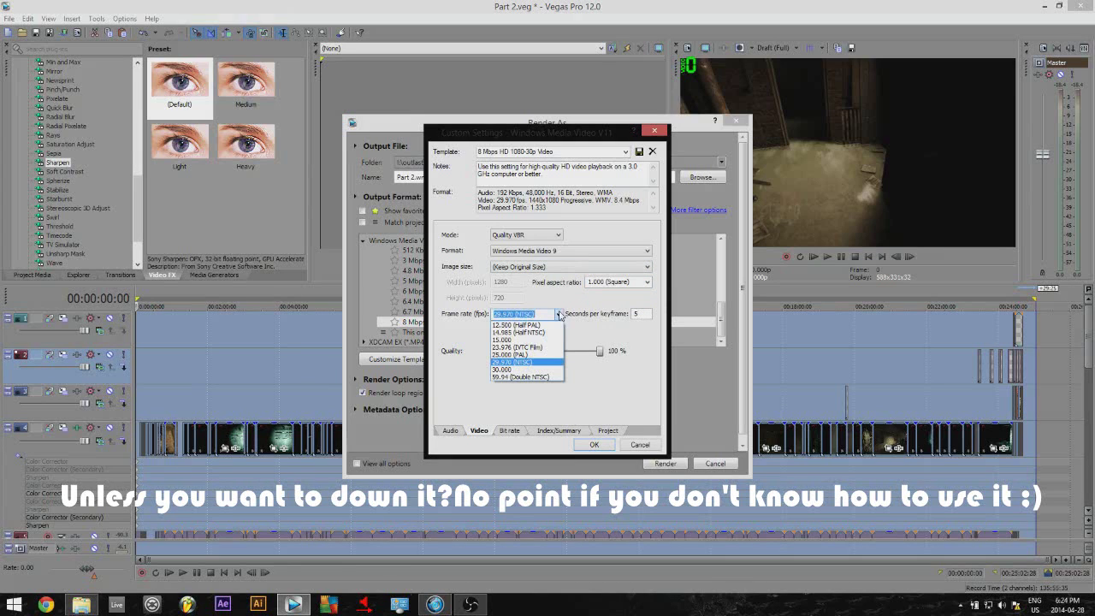
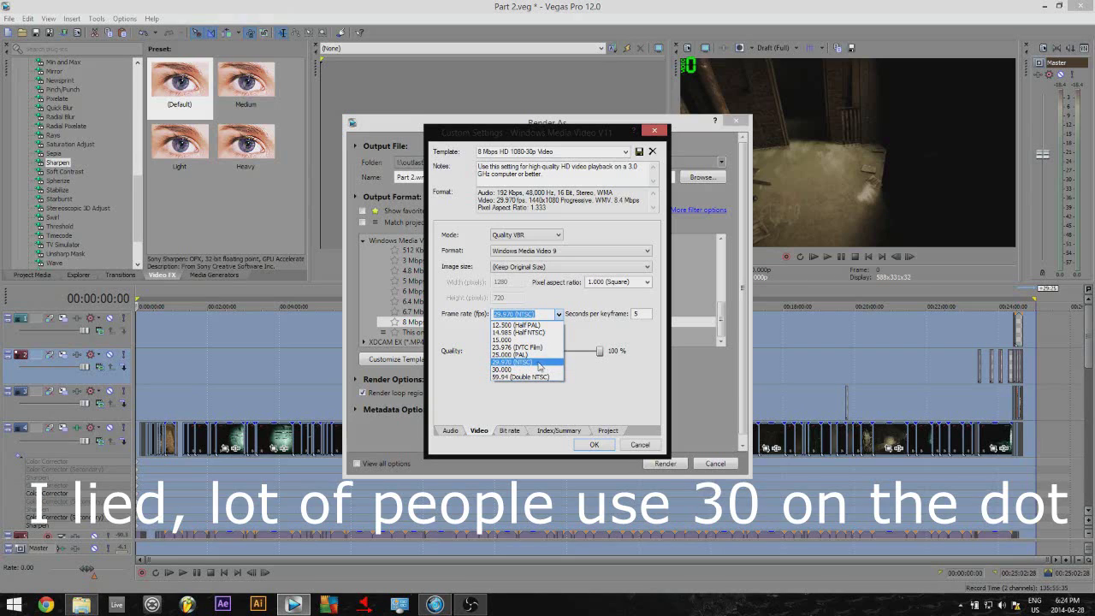
pyautogui.click(532, 362)
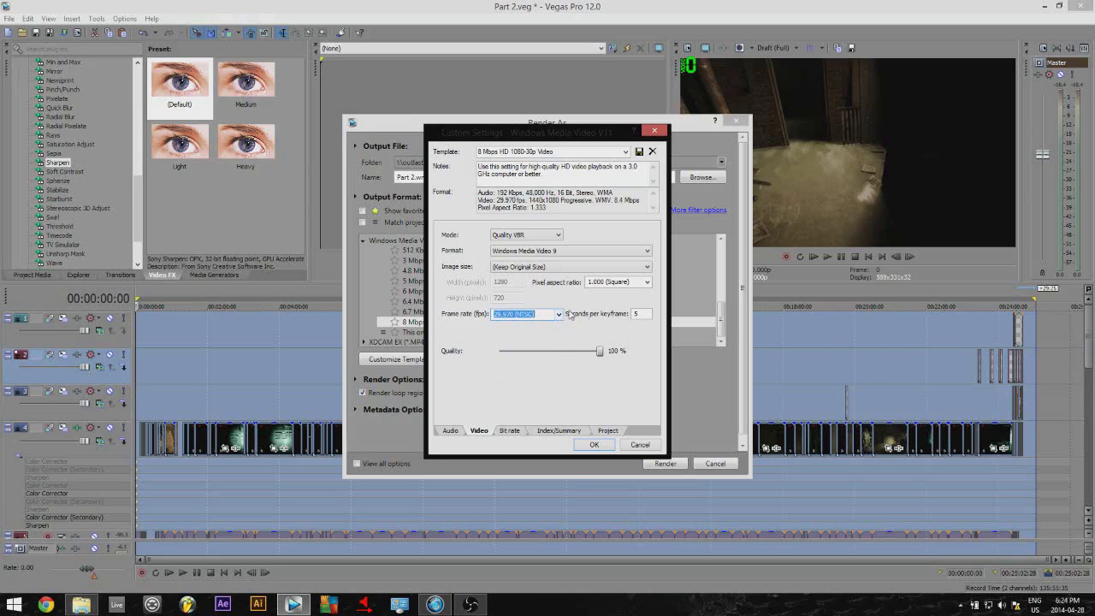
pyautogui.moveTo(599, 351)
pyautogui.mouseDown()
pyautogui.moveTo(565, 354)
pyautogui.moveTo(587, 360)
pyautogui.mouseUp()
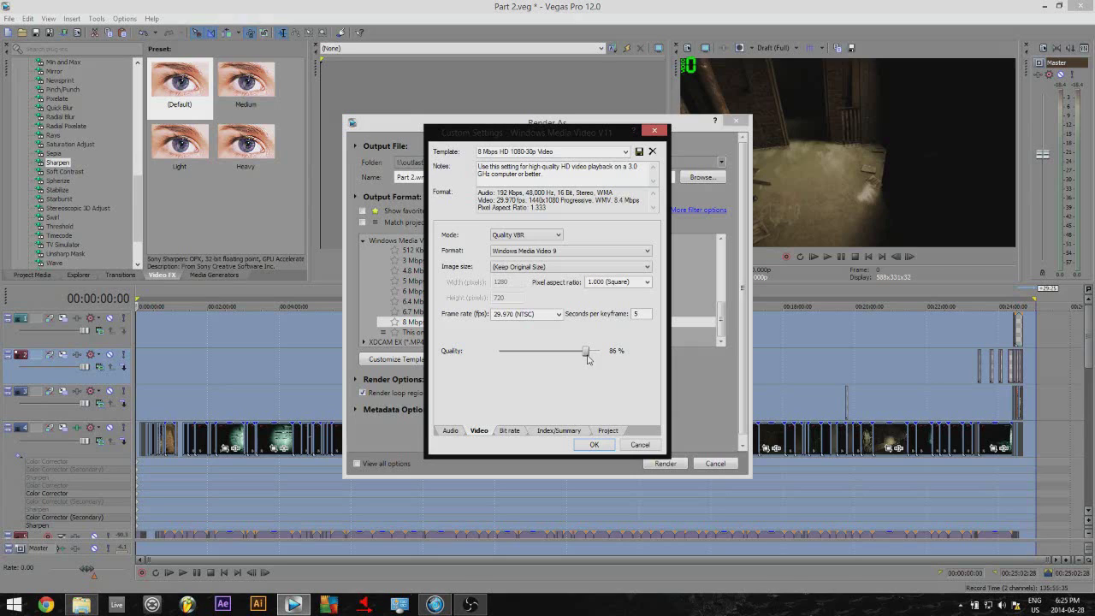
pyautogui.moveTo(588, 358)
pyautogui.mouseDown()
pyautogui.moveTo(611, 354)
pyautogui.moveTo(587, 356)
pyautogui.mouseUp()
pyautogui.moveTo(585, 353); pyautogui.dragTo(587, 356)
# Step: Check the template's bit rate, index/summary and project rendering options, keep them at their defaults, and accept the custom settings
pyautogui.click(512, 431)
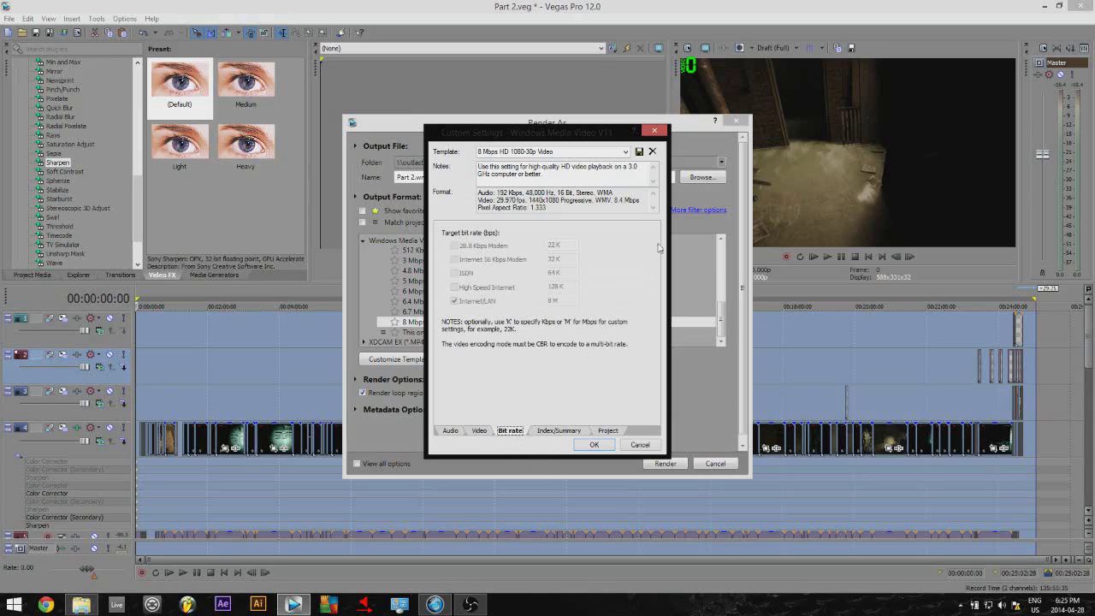
pyautogui.click(563, 432)
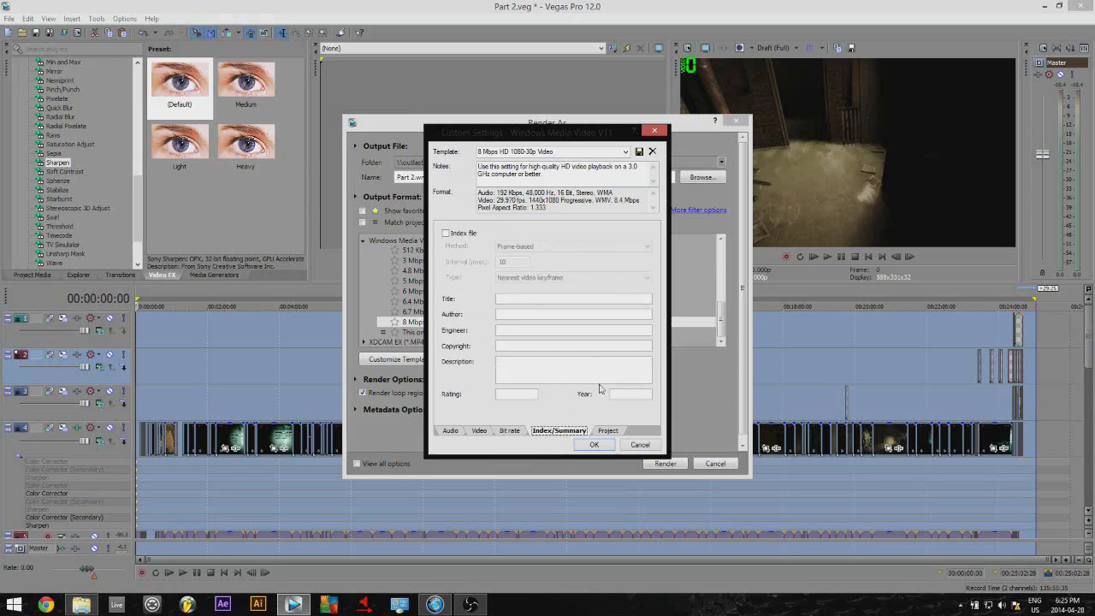
pyautogui.click(609, 431)
pyautogui.click(645, 232)
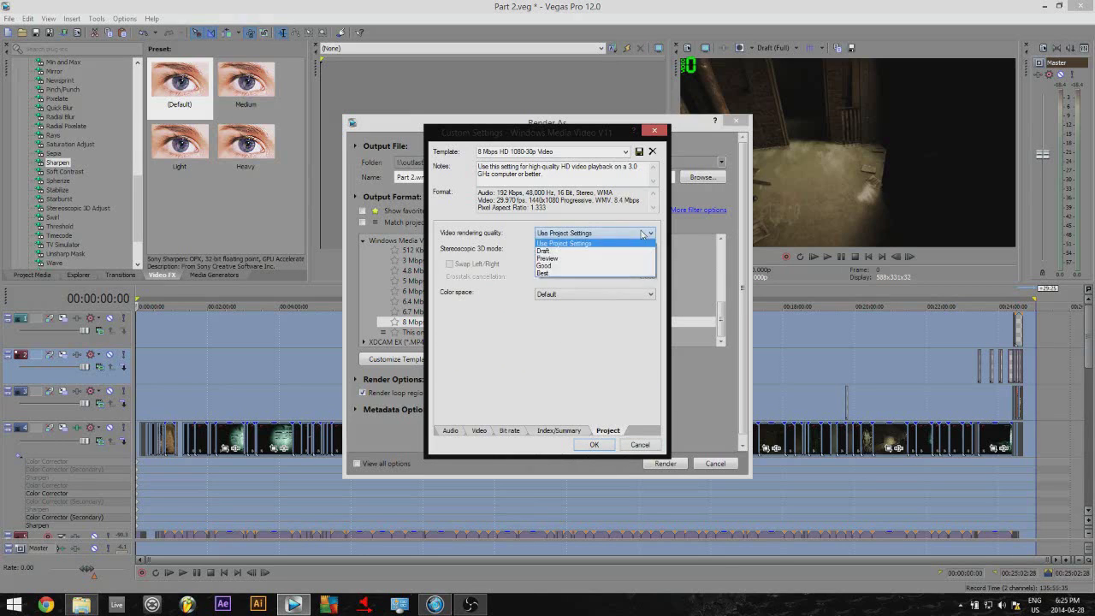
pyautogui.click(645, 232)
pyautogui.click(644, 249)
pyautogui.click(641, 253)
pyautogui.click(649, 295)
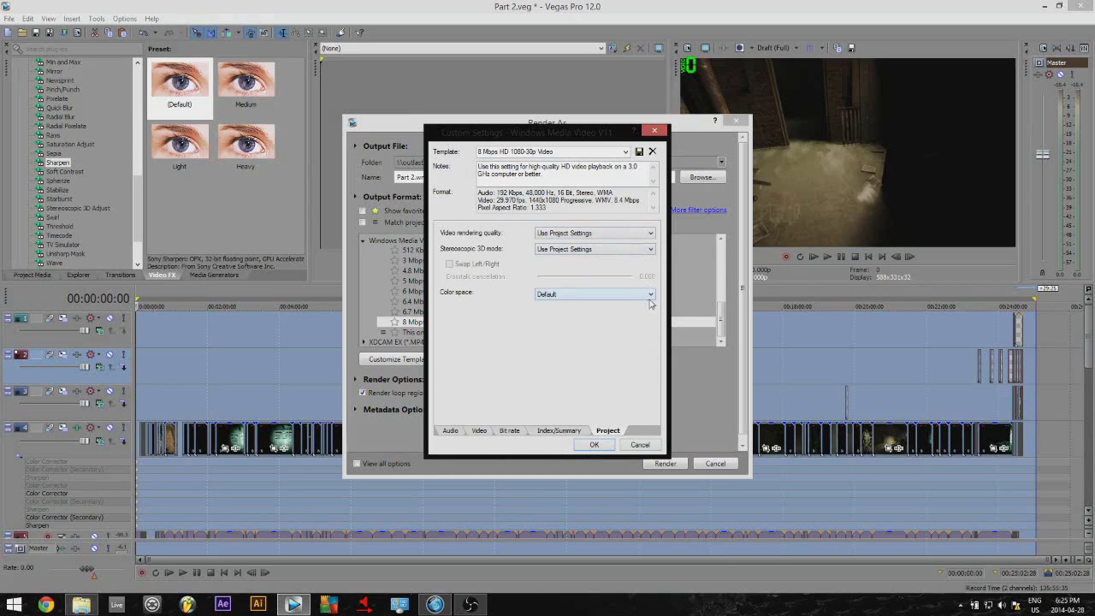
pyautogui.click(649, 297)
pyautogui.click(650, 305)
pyautogui.click(462, 432)
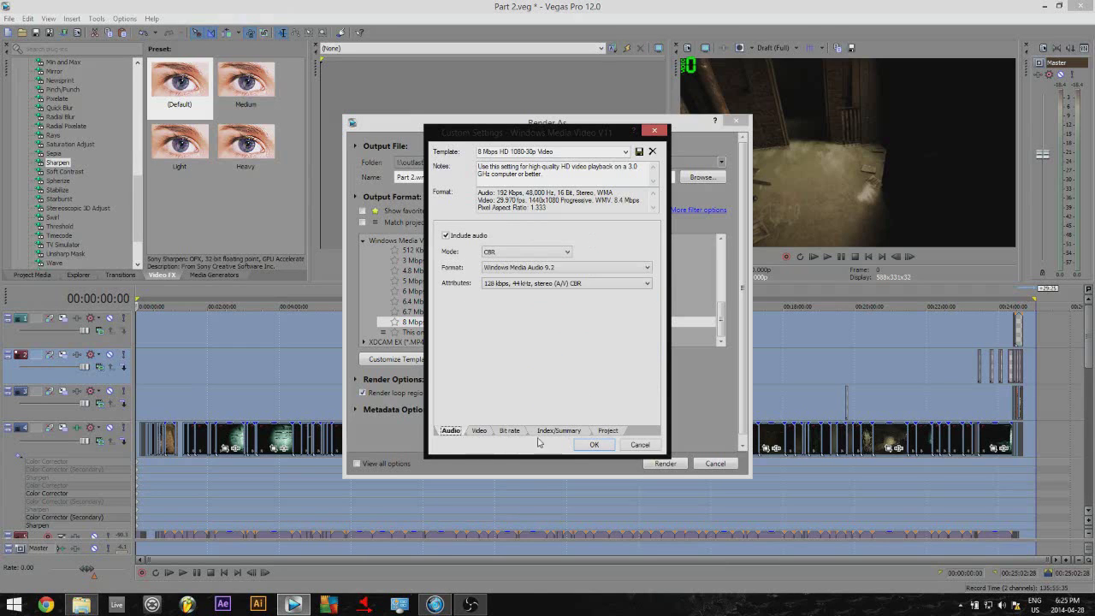
pyautogui.click(602, 445)
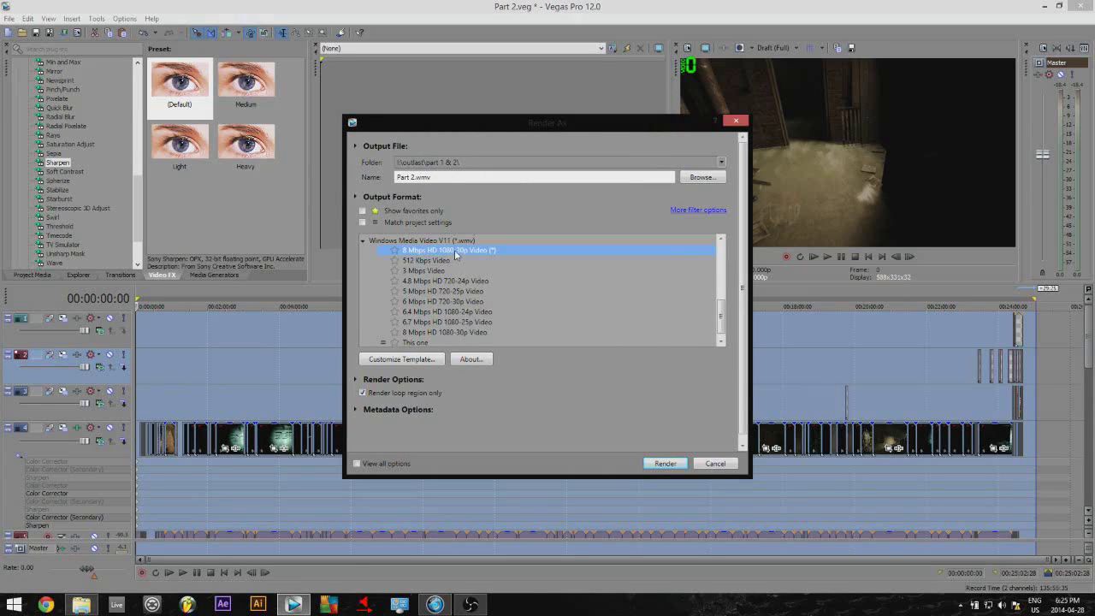
pyautogui.click(415, 359)
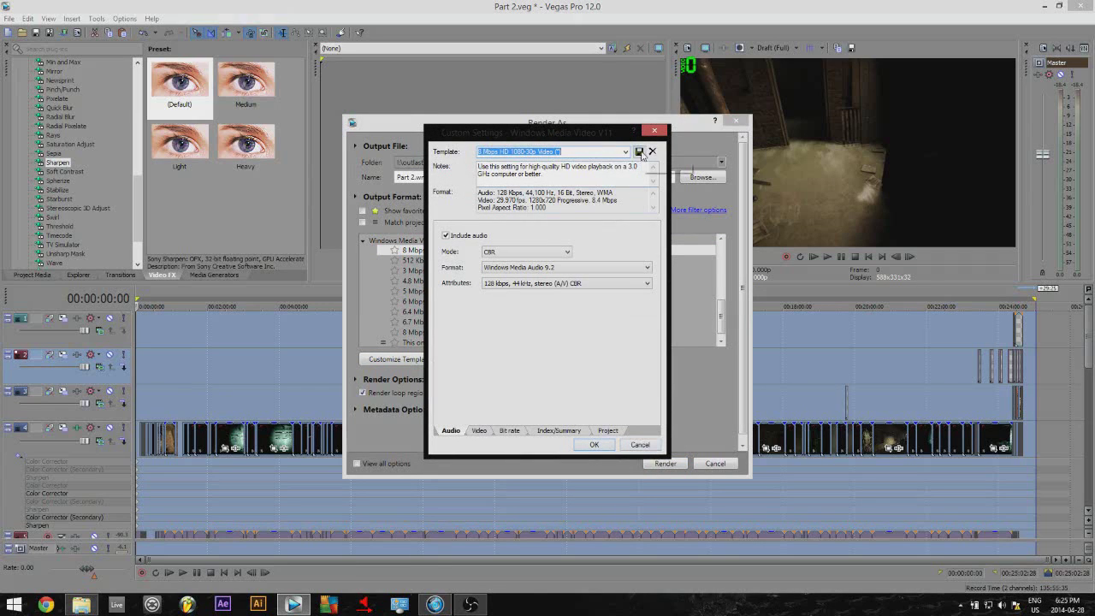
pyautogui.moveTo(578, 153); pyautogui.dragTo(450, 166)
pyautogui.press('BackSpace')
pyautogui.write('iwascawa')
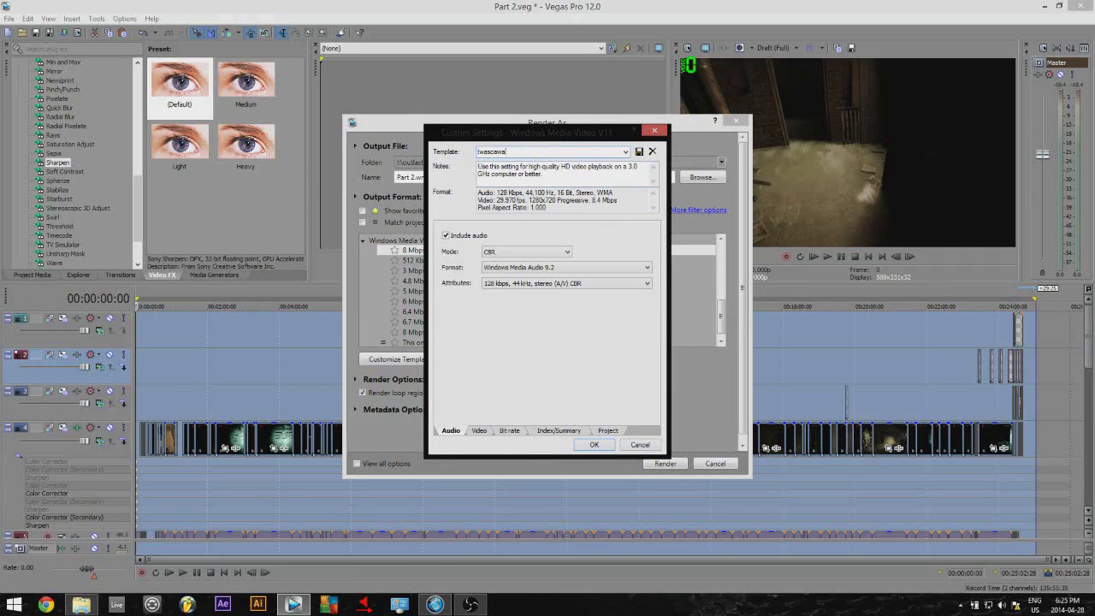
pyautogui.write('scaw')
pyautogui.click(654, 130)
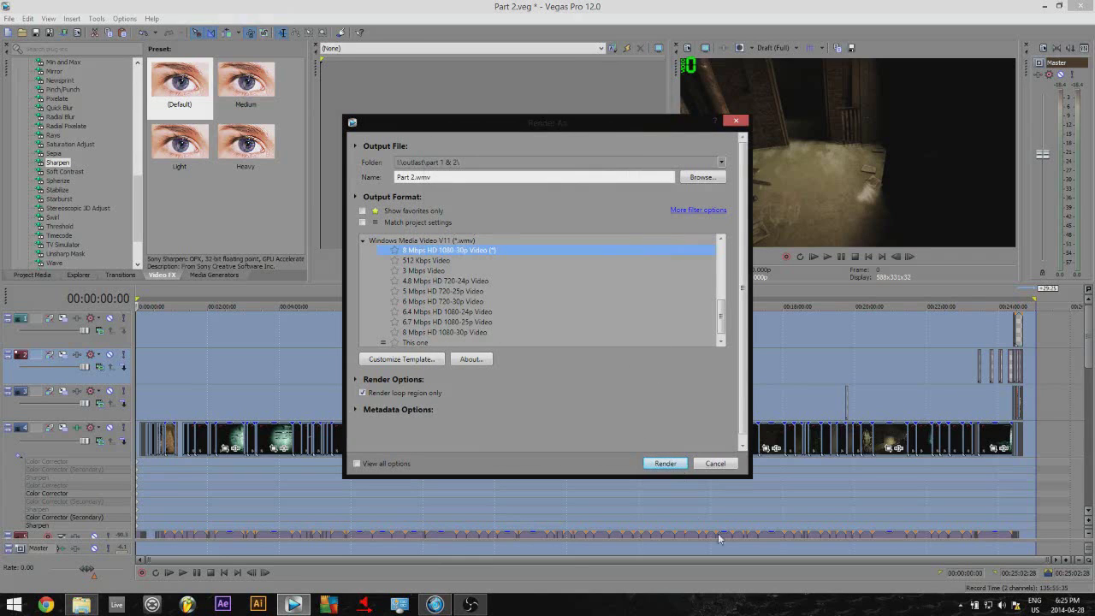
# Step: Close the render settings without rendering and deselect all events on the timeline
pyautogui.moveTo(720, 313); pyautogui.dragTo(720, 315)
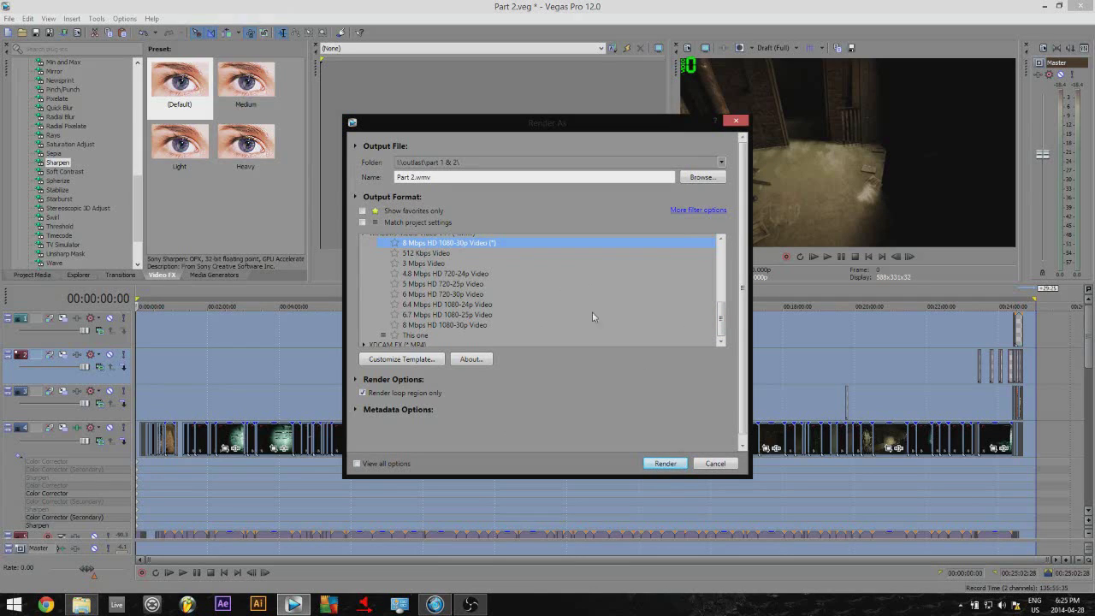
pyautogui.click(715, 464)
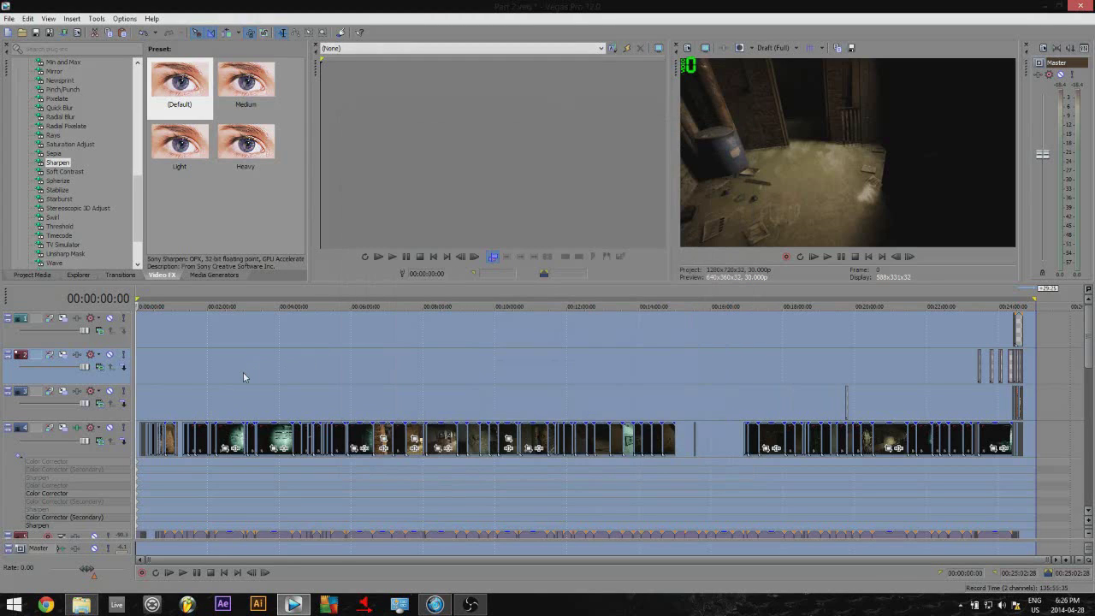
pyautogui.click(243, 373)
pyautogui.click(381, 372)
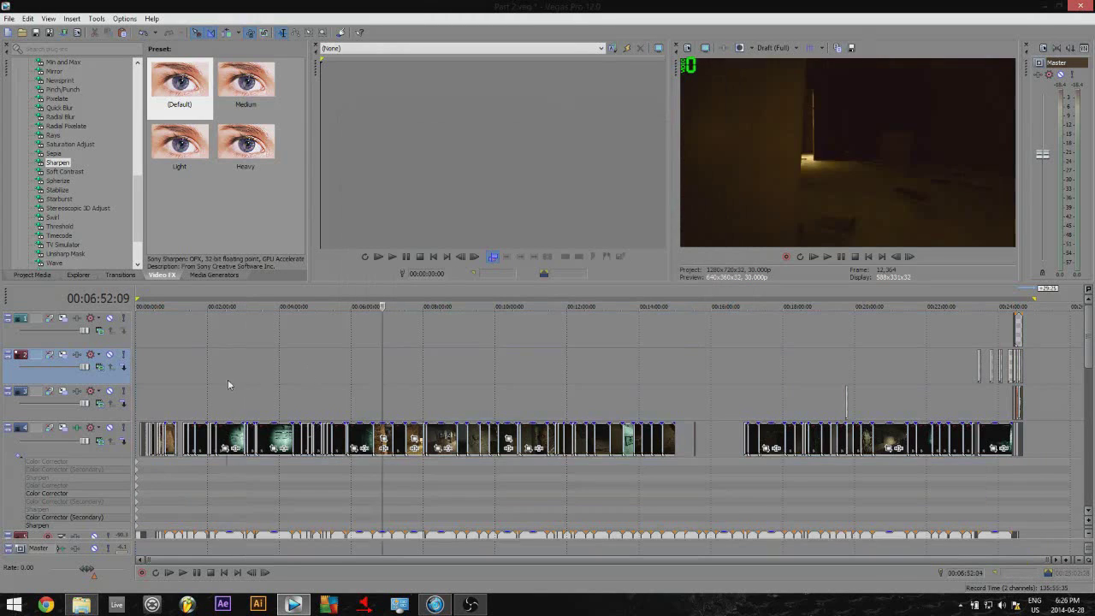
pyautogui.click(227, 379)
pyautogui.click(391, 393)
pyautogui.click(292, 391)
pyautogui.click(266, 391)
pyautogui.click(324, 389)
pyautogui.click(254, 390)
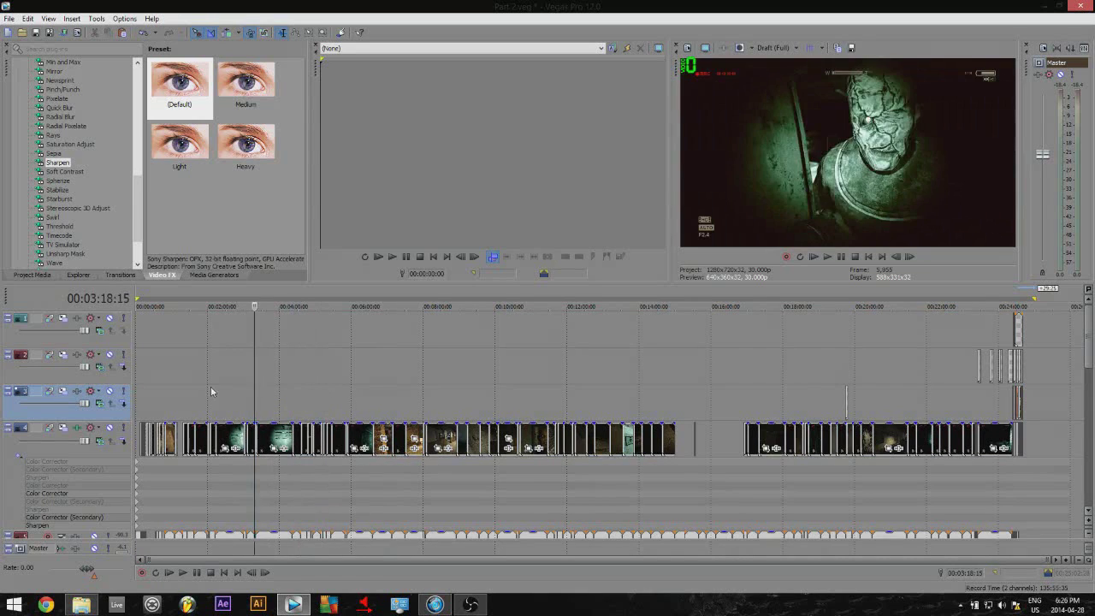
pyautogui.click(194, 390)
pyautogui.click(339, 389)
pyautogui.click(354, 390)
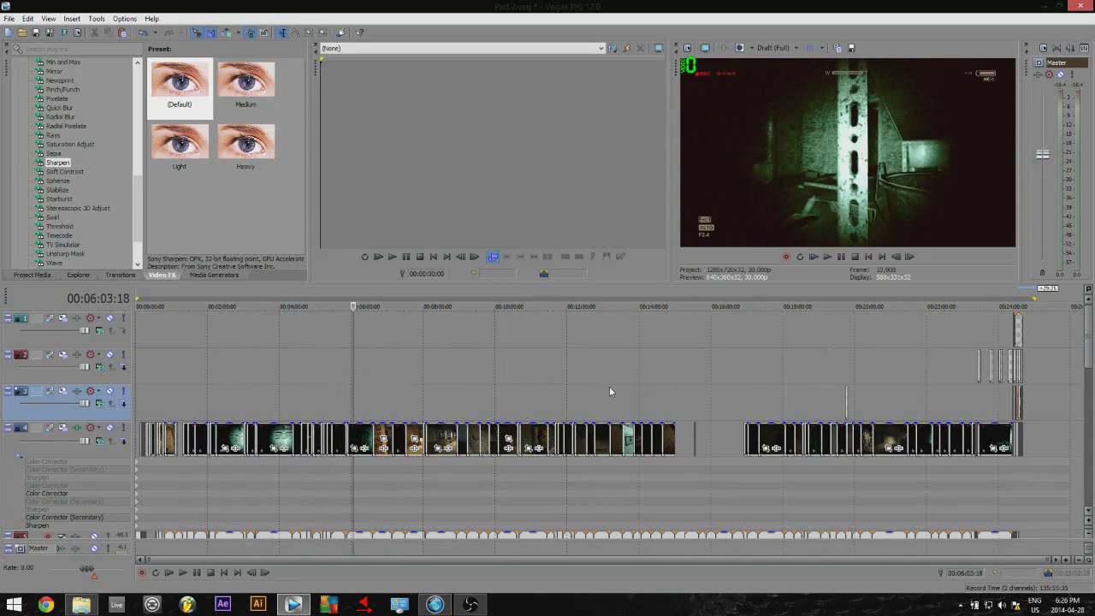
pyautogui.moveTo(1086, 330); pyautogui.dragTo(1090, 393)
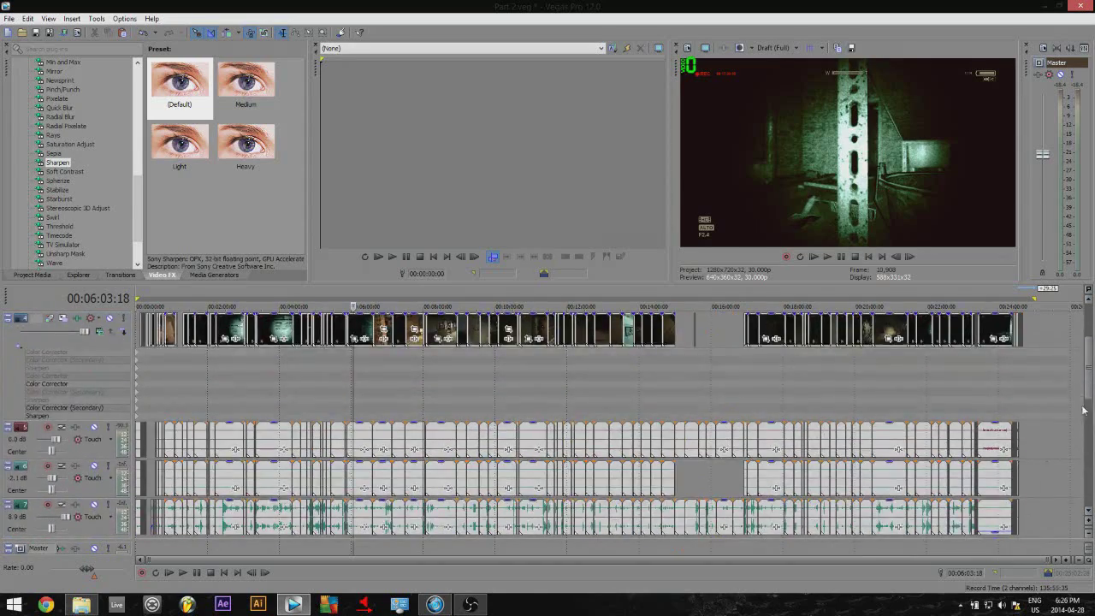
pyautogui.scroll(-3, 1089, 394)
pyautogui.scroll(5, 1089, 360)
pyautogui.moveTo(1090, 341)
pyautogui.mouseDown()
pyautogui.moveTo(1089, 351)
pyautogui.moveTo(1084, 330)
pyautogui.mouseUp()
pyautogui.click(300, 337)
pyautogui.click(593, 345)
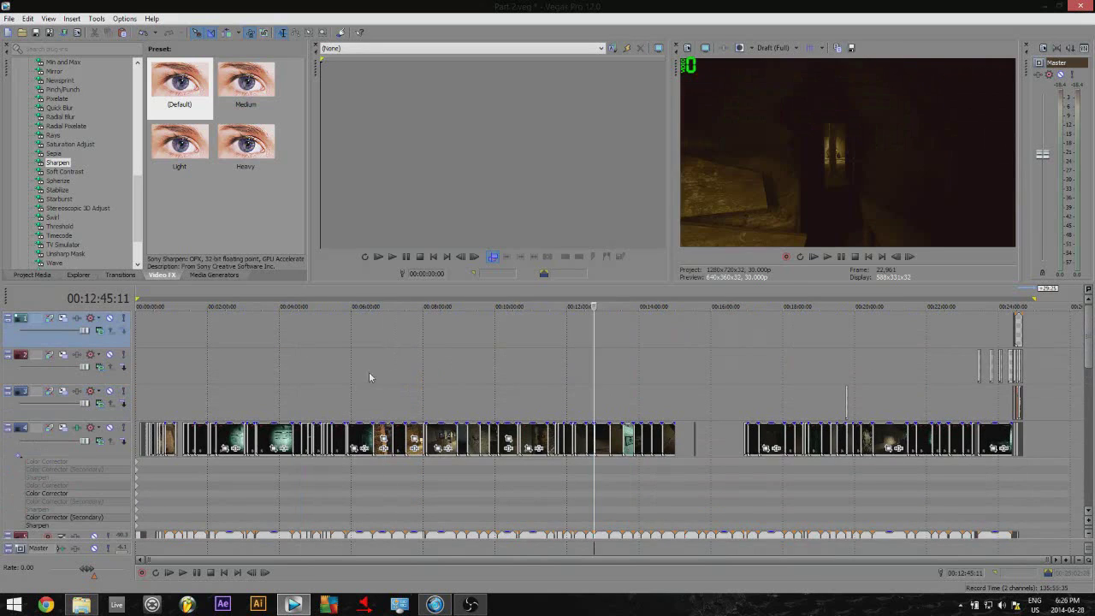
pyautogui.click(380, 342)
pyautogui.click(554, 356)
pyautogui.click(391, 355)
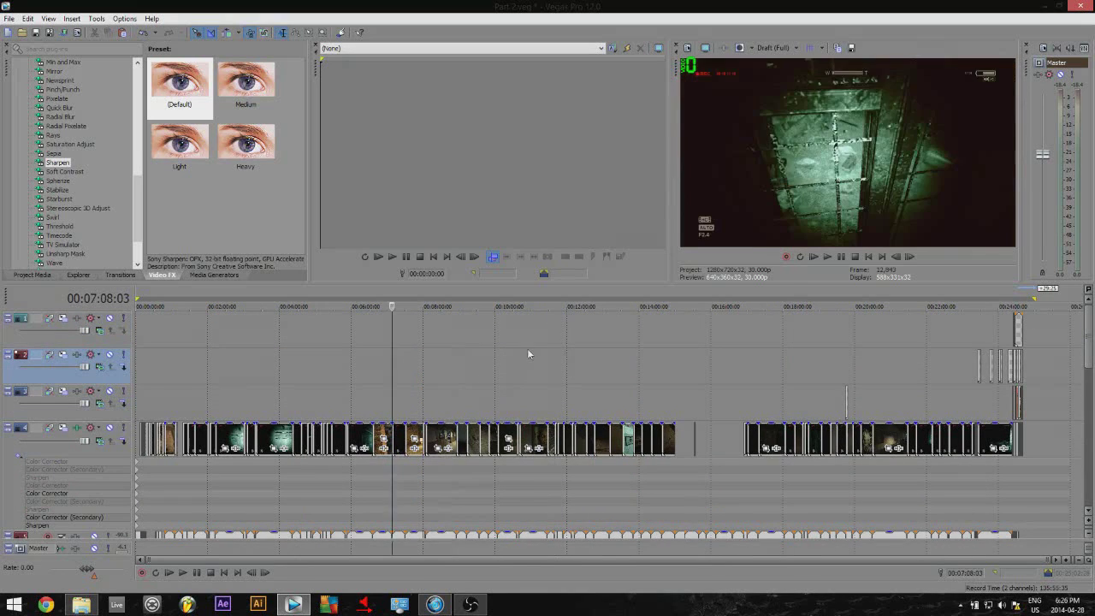
pyautogui.click(526, 352)
pyautogui.click(478, 363)
pyautogui.click(572, 358)
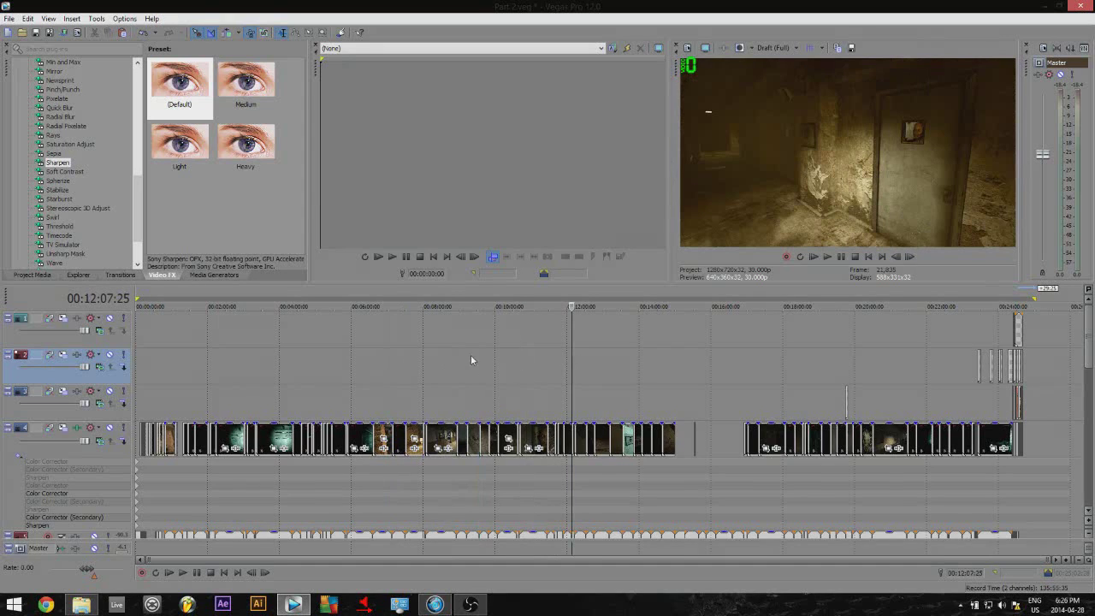
pyautogui.click(568, 375)
pyautogui.scroll(-3, 1091, 334)
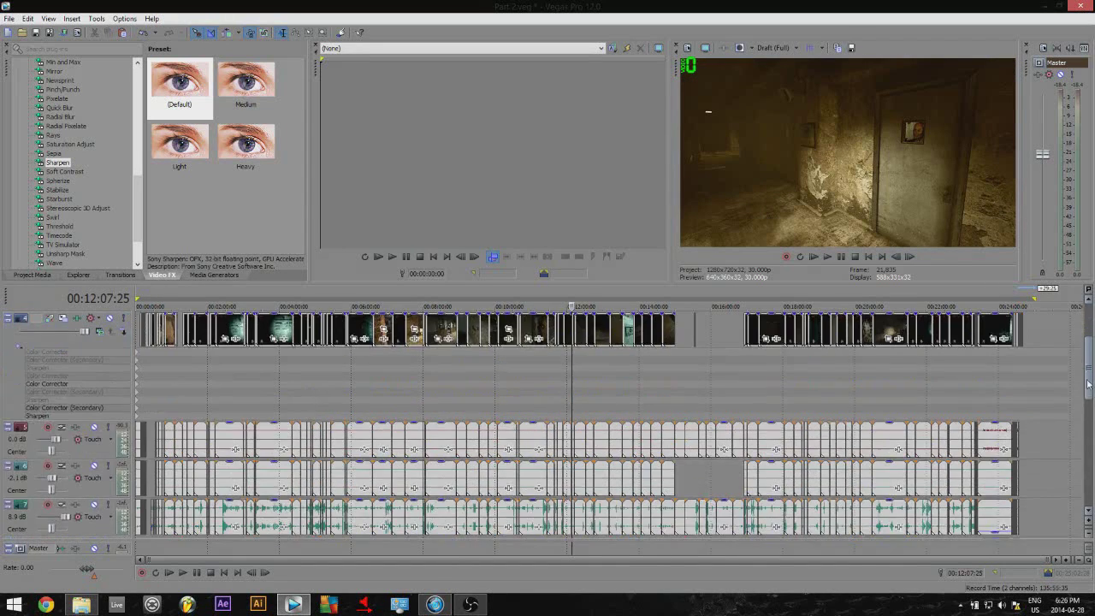
pyautogui.scroll(3, 1089, 333)
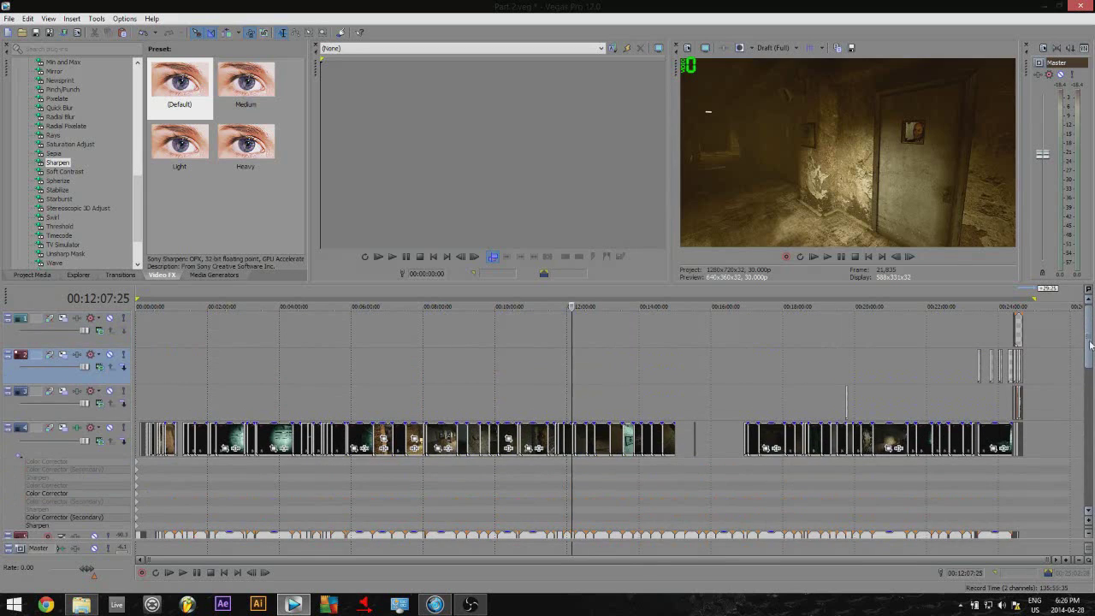
pyautogui.scroll(-2, 1091, 344)
pyautogui.scroll(2, 1091, 344)
pyautogui.scroll(-3, 1091, 344)
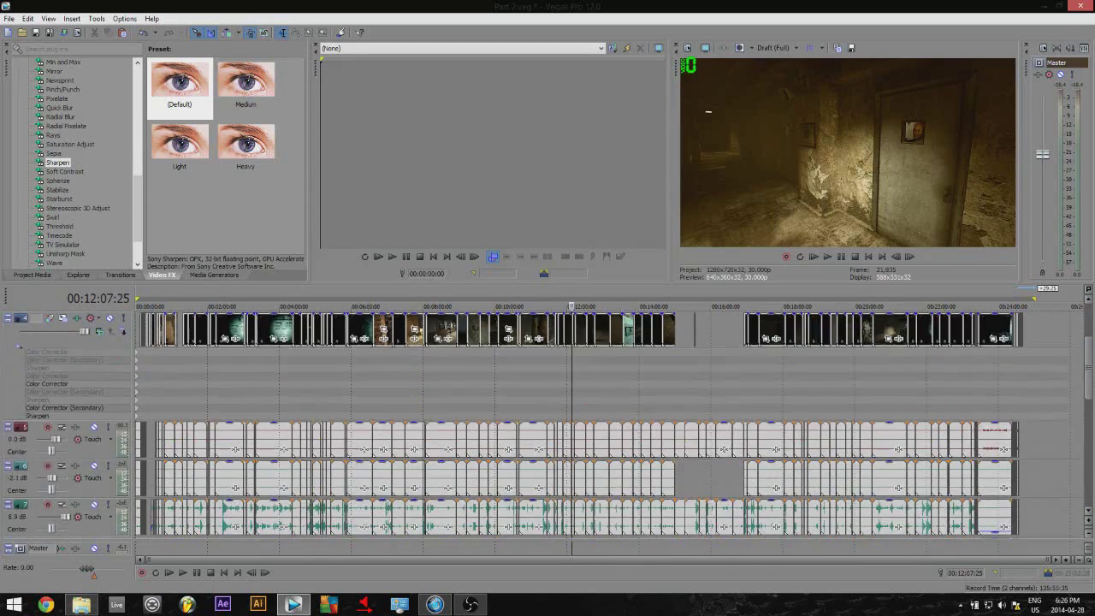
pyautogui.moveTo(1093, 390)
pyautogui.mouseDown()
pyautogui.moveTo(1093, 441)
pyautogui.moveTo(1092, 370)
pyautogui.moveTo(1093, 390)
pyautogui.mouseUp()
pyautogui.scroll(-2, 1091, 390)
pyautogui.scroll(3, 1091, 368)
pyautogui.scroll(-3, 1090, 347)
pyautogui.scroll(4, 1087, 319)
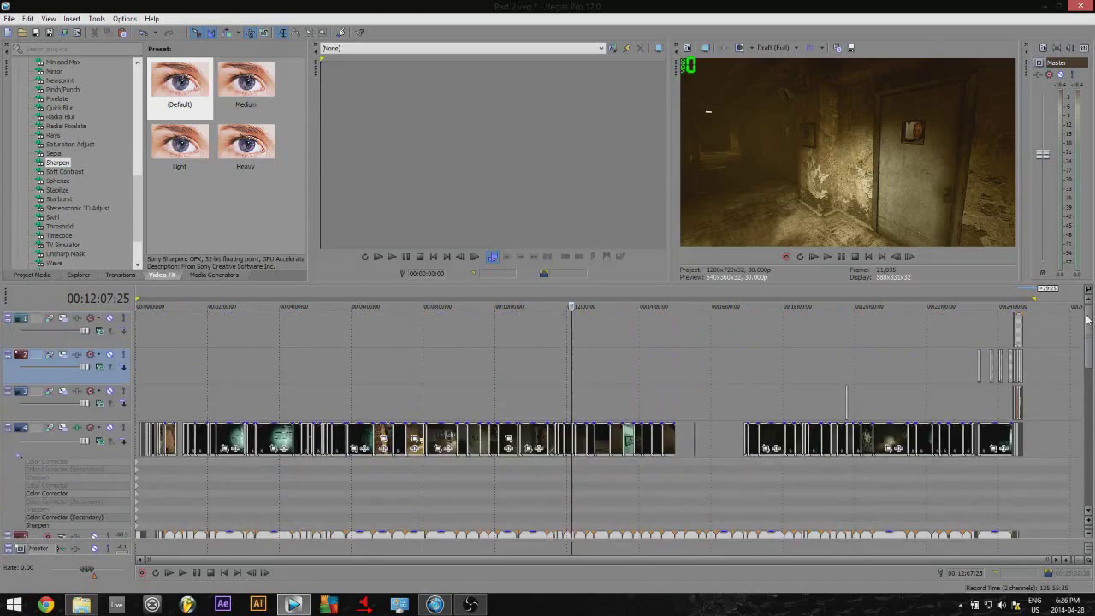
pyautogui.scroll(-4, 1084, 333)
pyautogui.scroll(3, 1077, 355)
pyautogui.scroll(-3, 1069, 377)
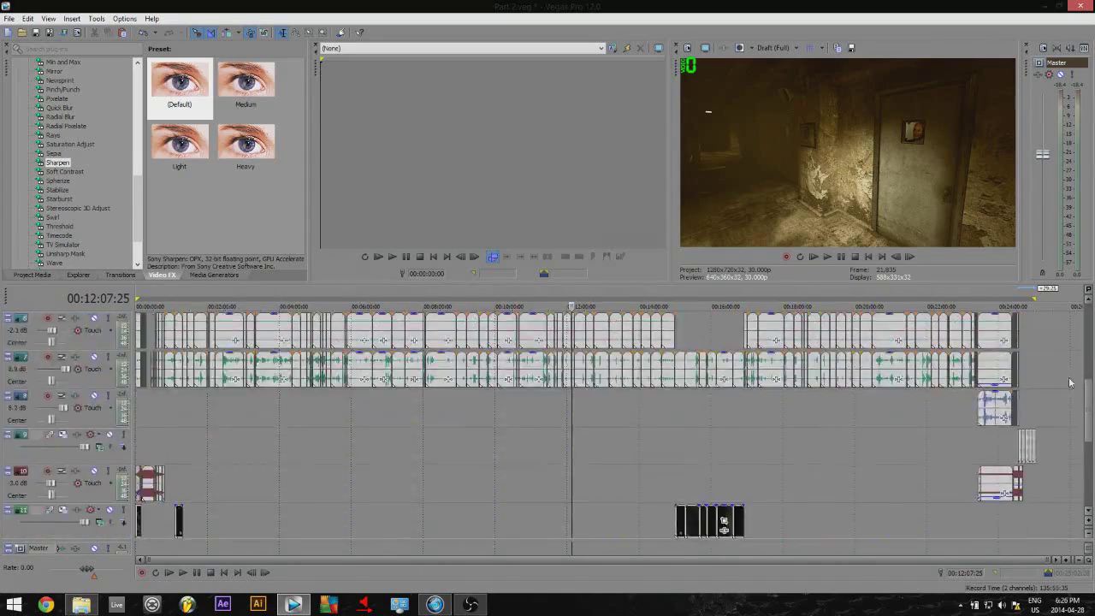
pyautogui.scroll(4, 1073, 372)
pyautogui.scroll(-3, 1082, 355)
pyautogui.scroll(3, 1086, 338)
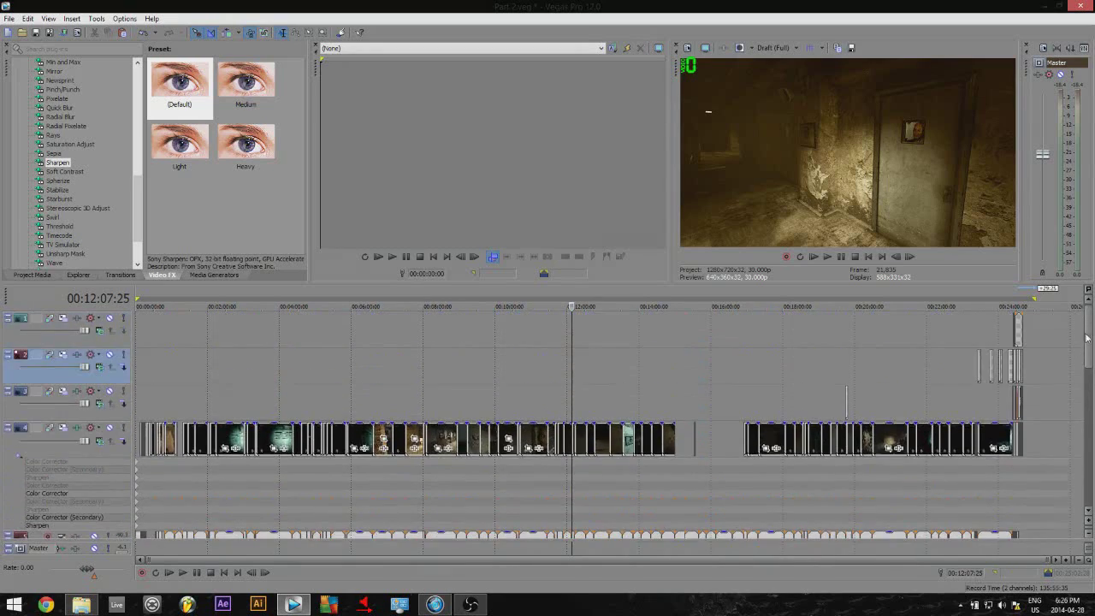
pyautogui.scroll(-3, 1086, 338)
pyautogui.scroll(3, 1088, 347)
pyautogui.scroll(-2, 1089, 359)
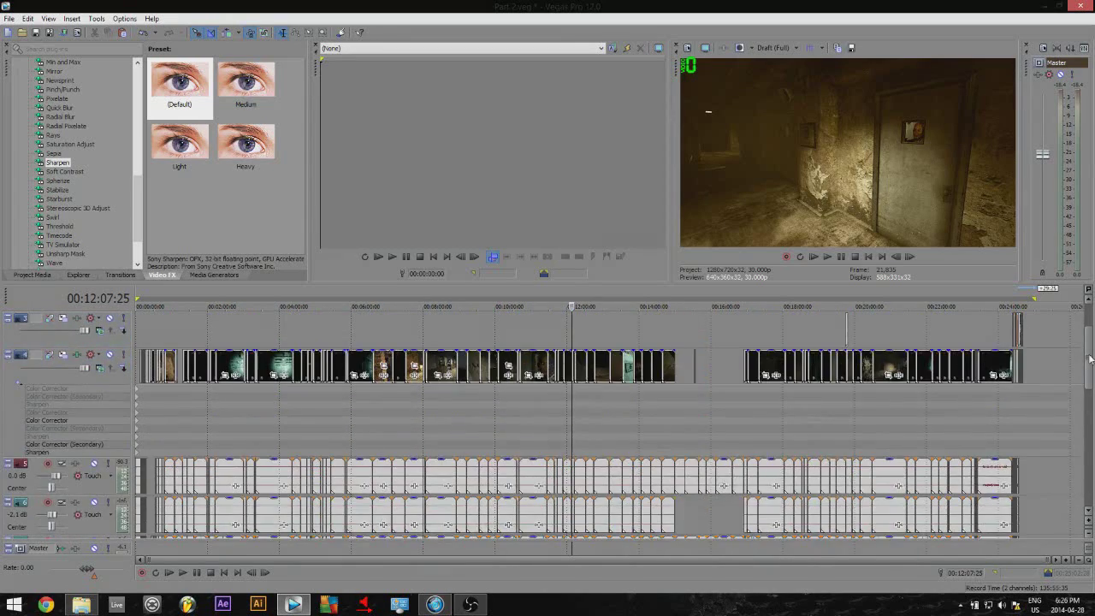
pyautogui.scroll(-3, 1089, 355)
pyautogui.scroll(5, 1084, 338)
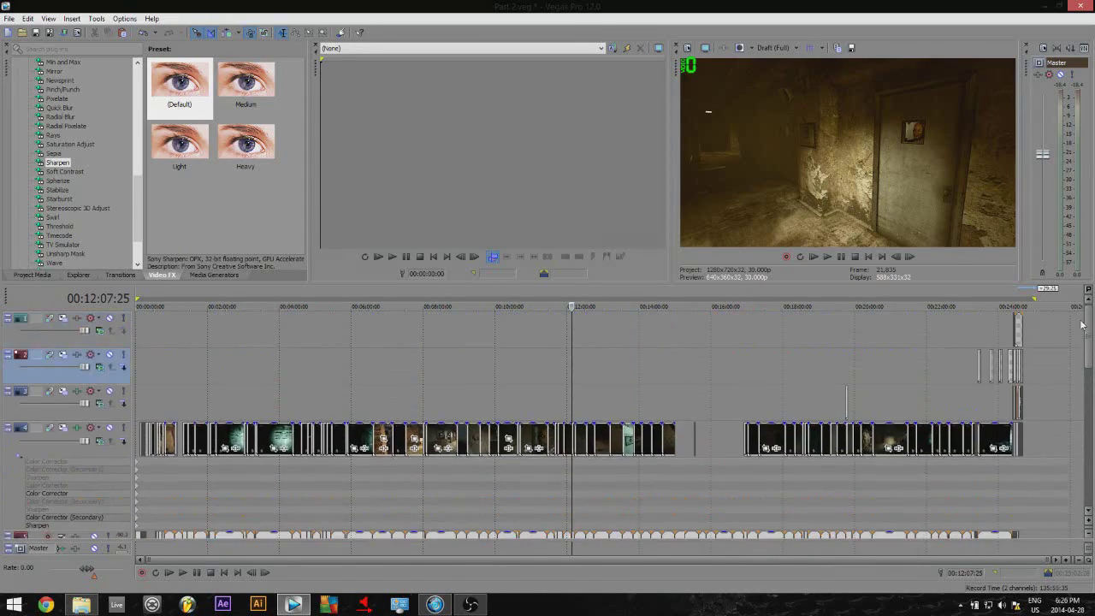
pyautogui.scroll(-3, 1077, 362)
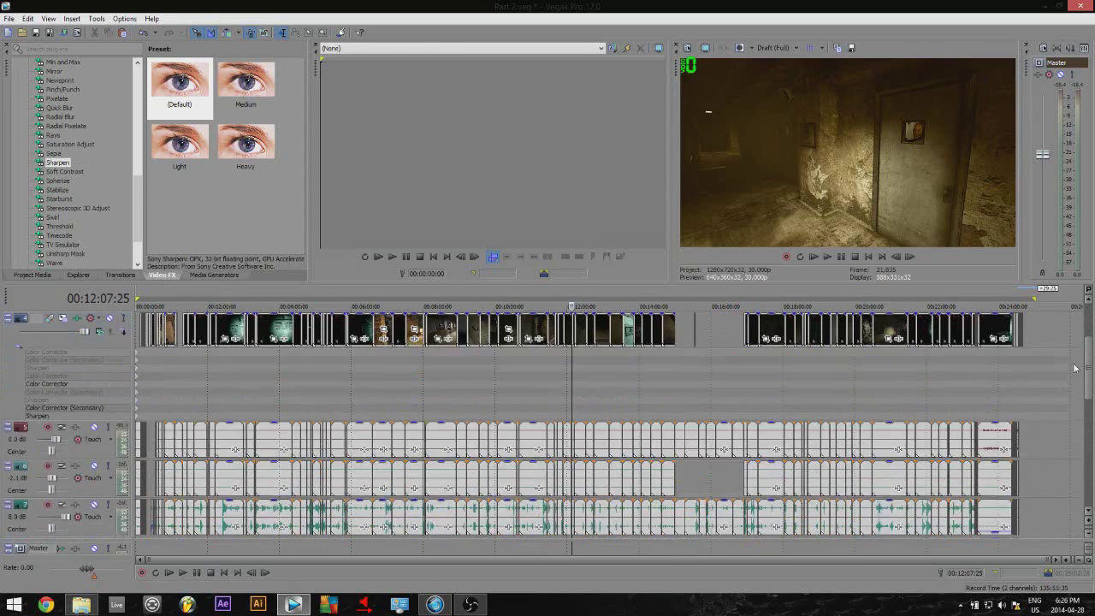
pyautogui.scroll(1, 1078, 363)
pyautogui.scroll(1, 1083, 359)
pyautogui.scroll(-1, 1083, 363)
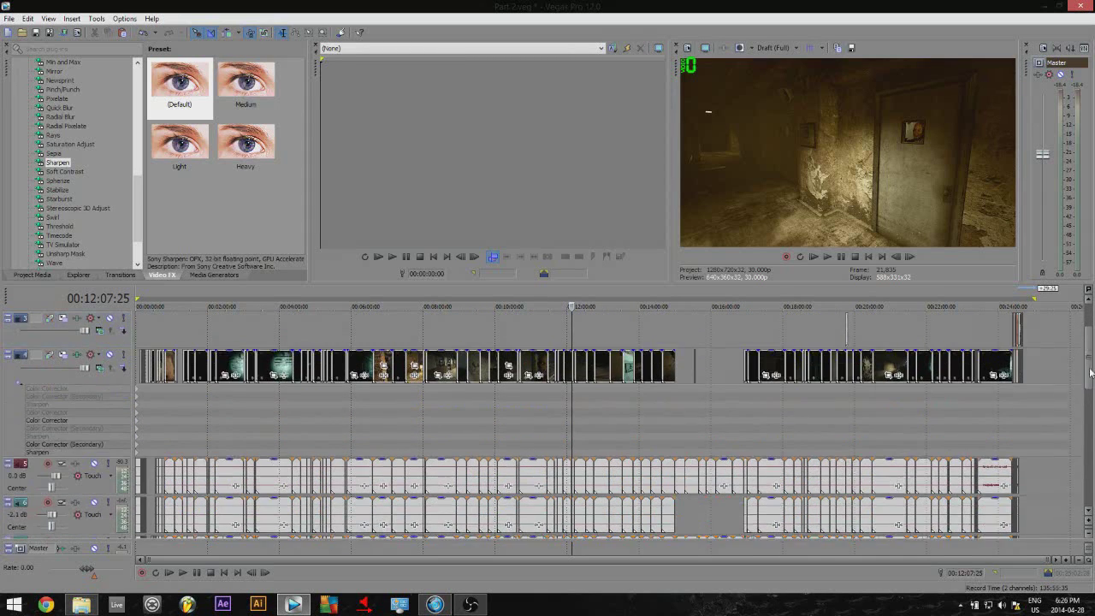
pyautogui.scroll(-4, 1087, 385)
pyautogui.scroll(-1, 1088, 402)
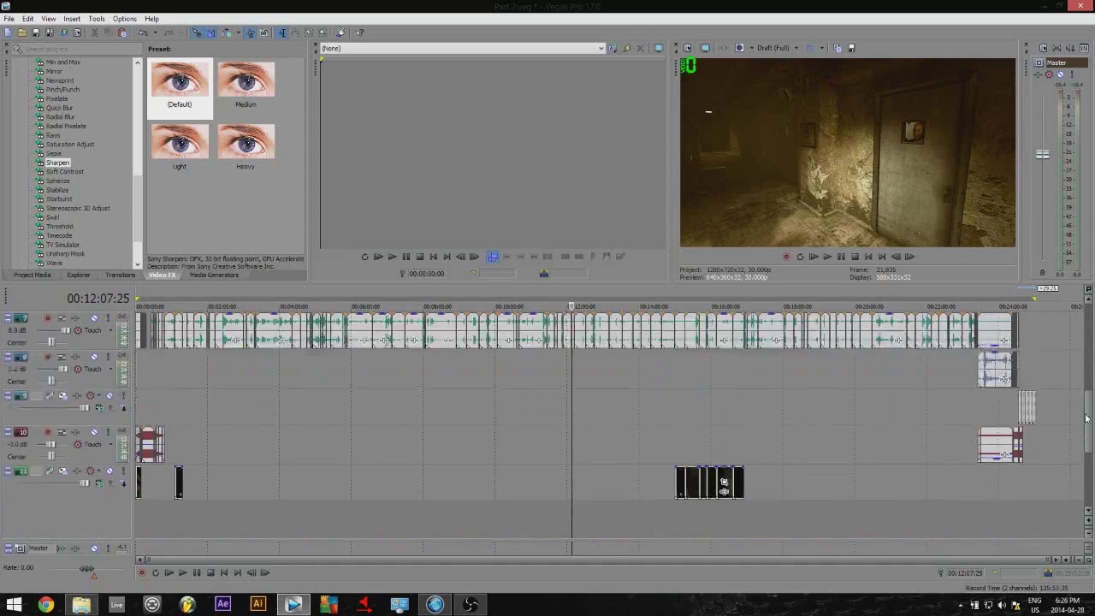
pyautogui.scroll(5, 1090, 376)
pyautogui.scroll(-1, 1092, 342)
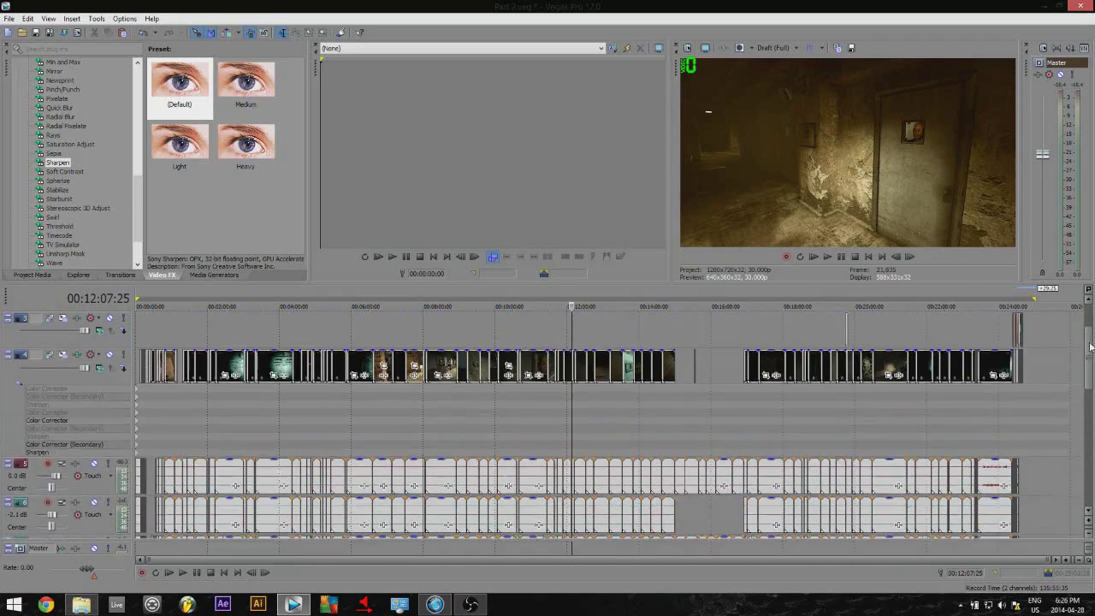
pyautogui.scroll(2, 1089, 325)
pyautogui.click(978, 390)
pyautogui.scroll(5, 823, 408)
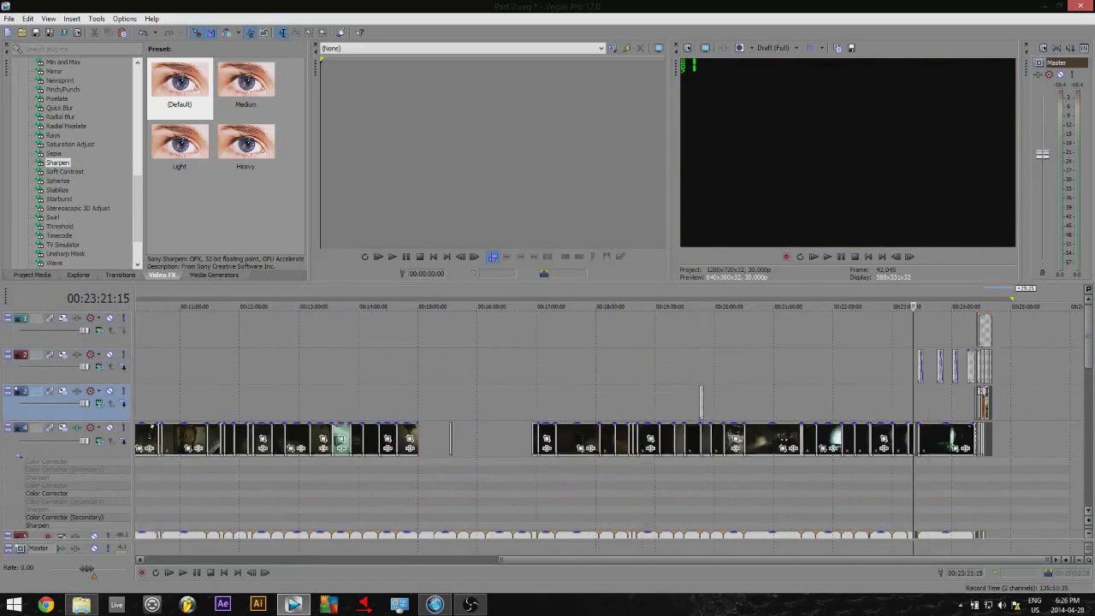
pyautogui.click(824, 408)
pyautogui.scroll(-5, 856, 409)
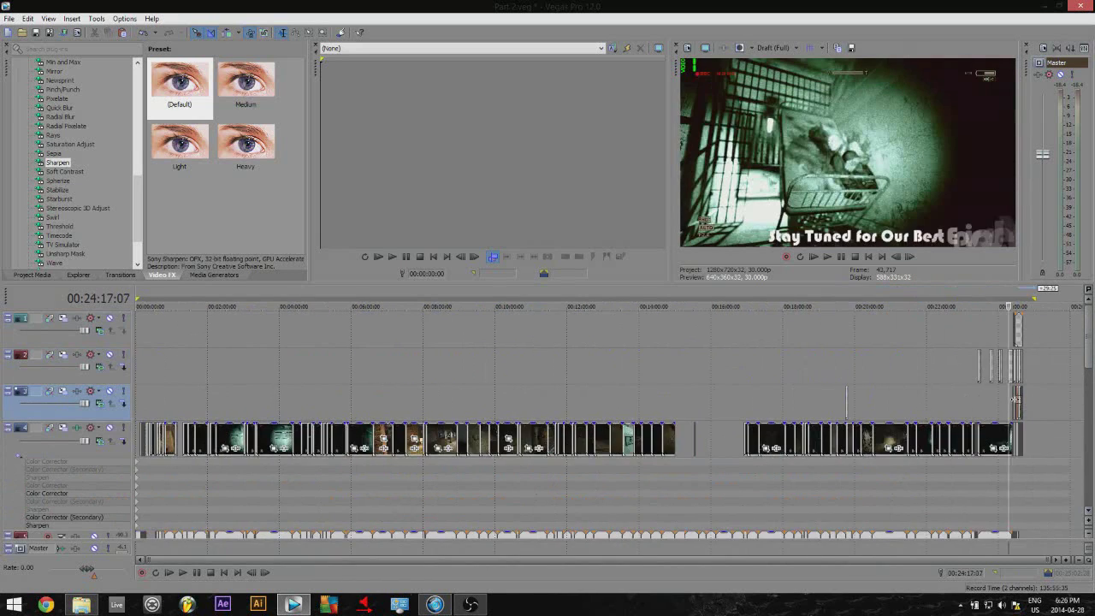
pyautogui.moveTo(1090, 340)
pyautogui.mouseDown()
pyautogui.moveTo(1079, 504)
pyautogui.moveTo(1067, 298)
pyautogui.moveTo(1089, 440)
pyautogui.moveTo(1088, 336)
pyautogui.mouseUp()
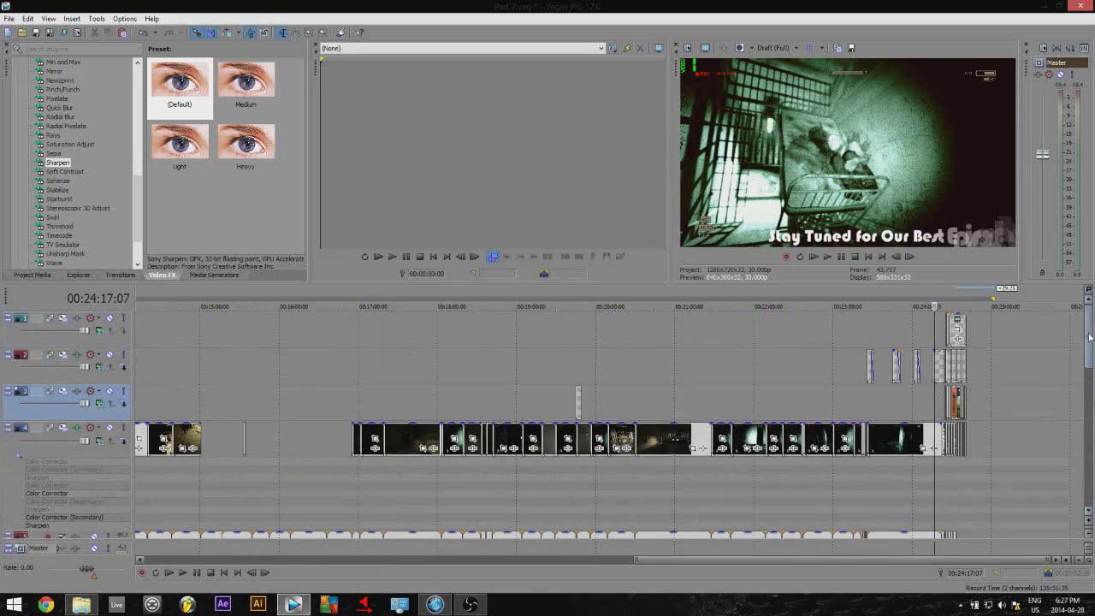
pyautogui.click(920, 413)
pyautogui.click(933, 411)
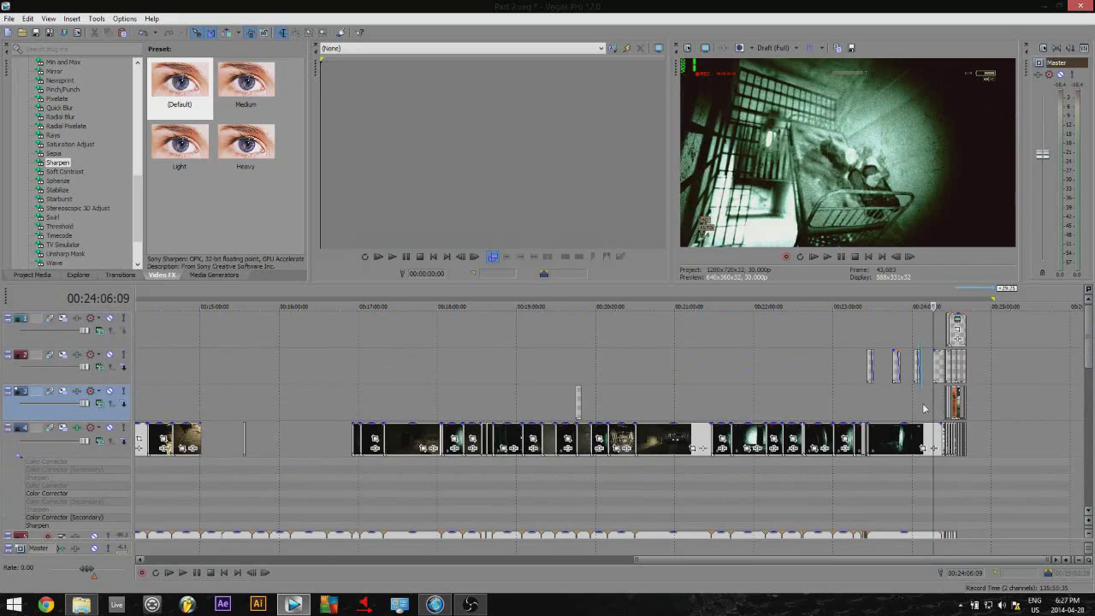
pyautogui.click(942, 404)
pyautogui.click(914, 409)
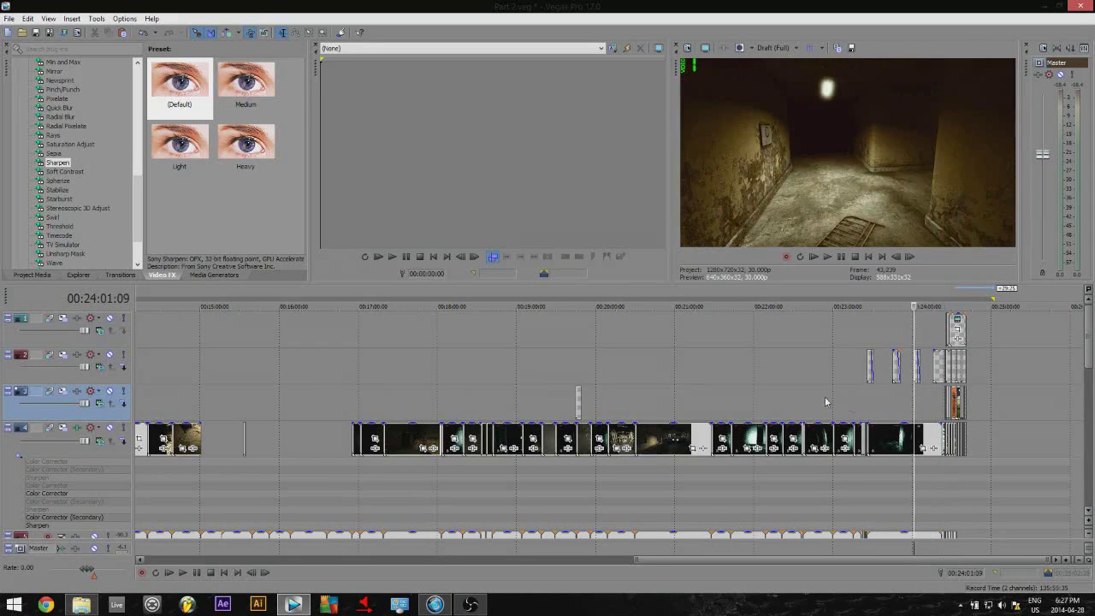
pyautogui.click(824, 396)
pyautogui.moveTo(653, 391); pyautogui.dragTo(658, 391)
pyautogui.click(508, 387)
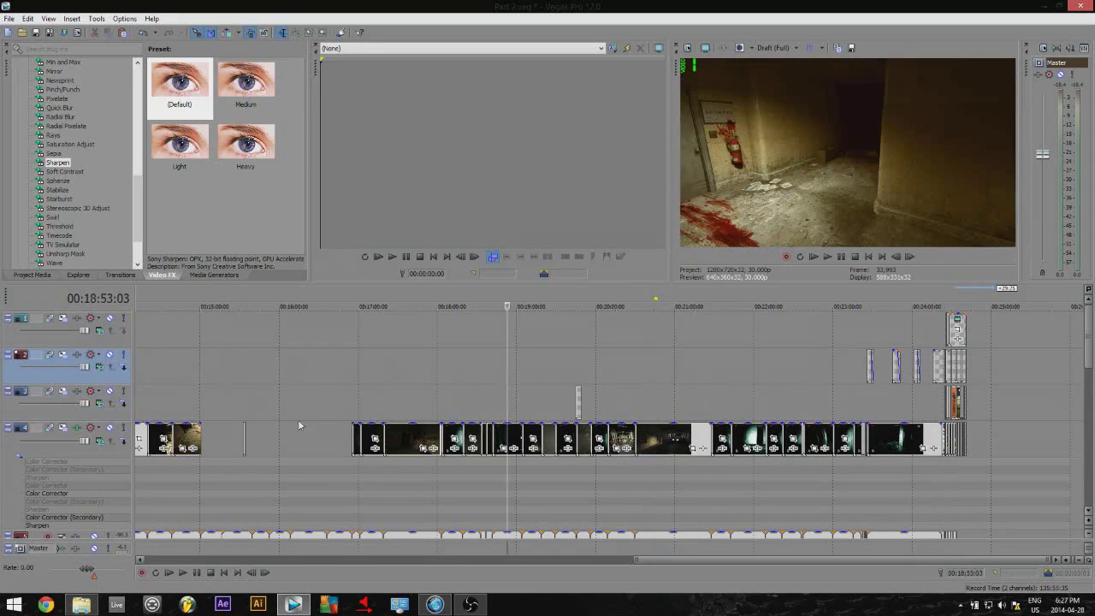
pyautogui.click(676, 385)
pyautogui.click(766, 389)
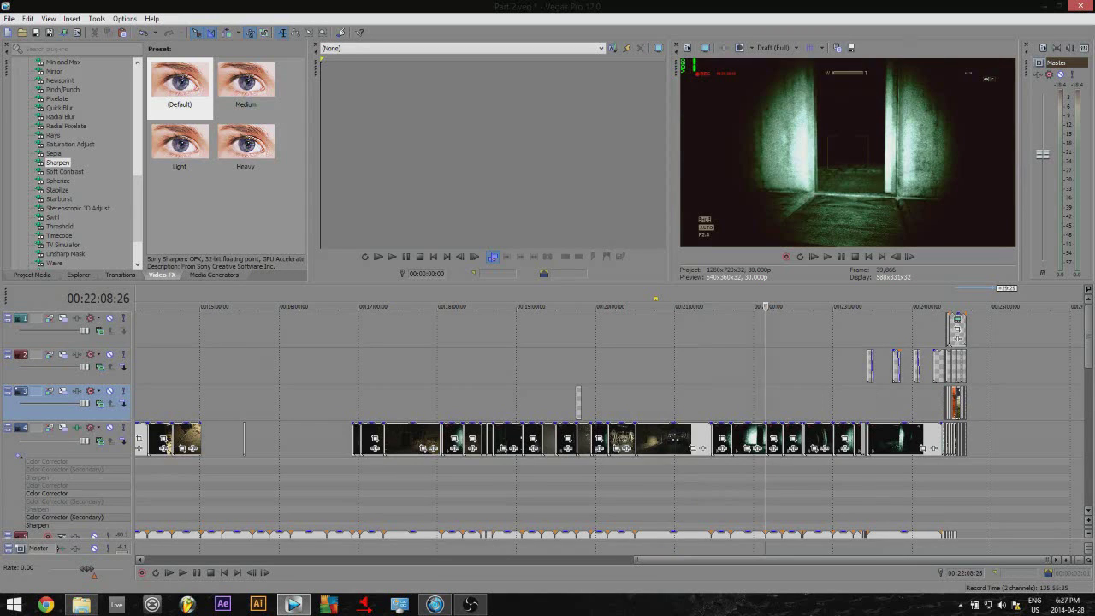
pyautogui.moveTo(1091, 347)
pyautogui.mouseDown()
pyautogui.moveTo(1068, 469)
pyautogui.moveTo(1088, 335)
pyautogui.mouseUp()
pyautogui.click(612, 397)
pyautogui.click(679, 367)
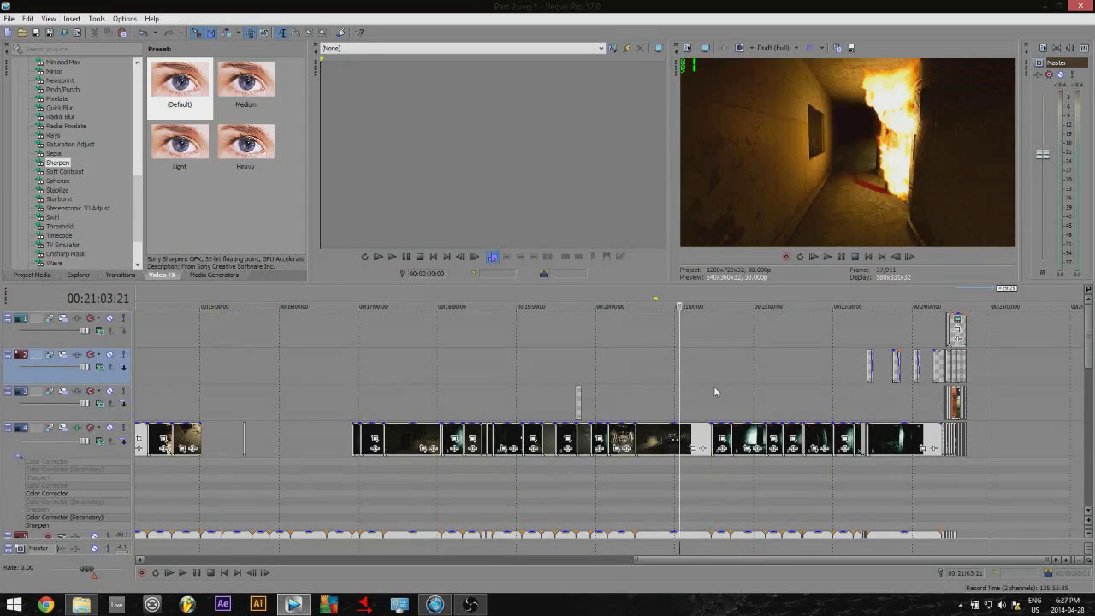
pyautogui.click(712, 389)
pyautogui.click(809, 376)
pyautogui.click(683, 381)
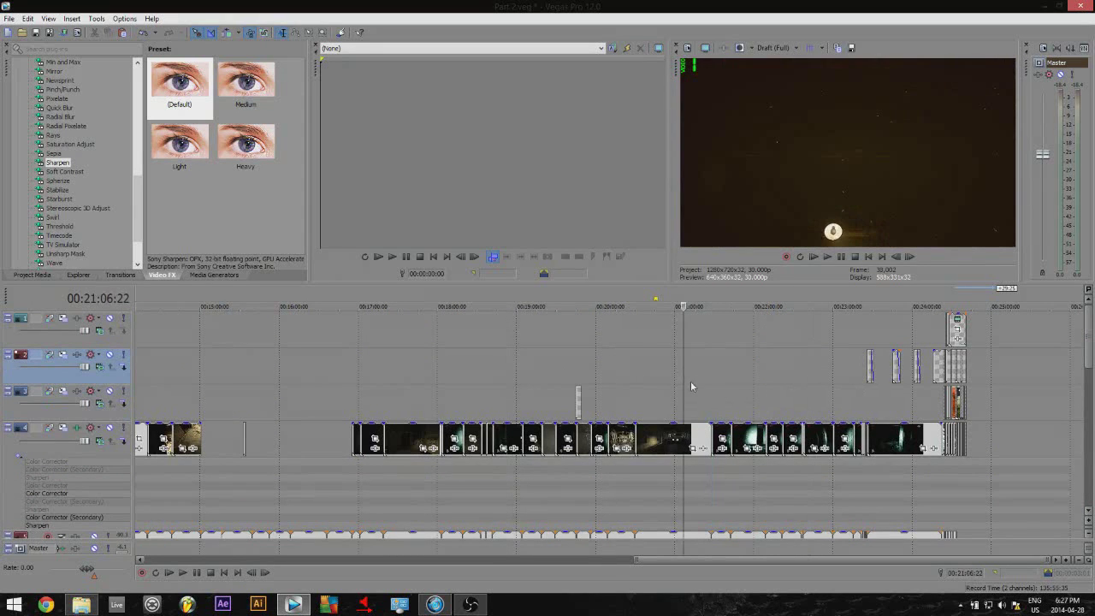
pyautogui.click(774, 383)
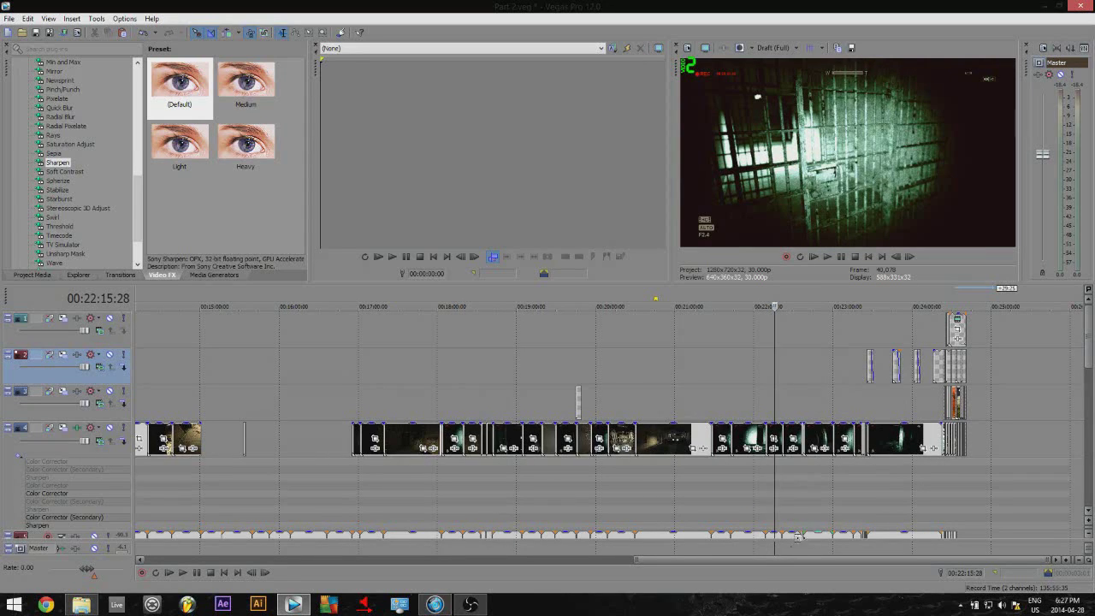
pyautogui.scroll(-5, 886, 385)
pyautogui.click(887, 390)
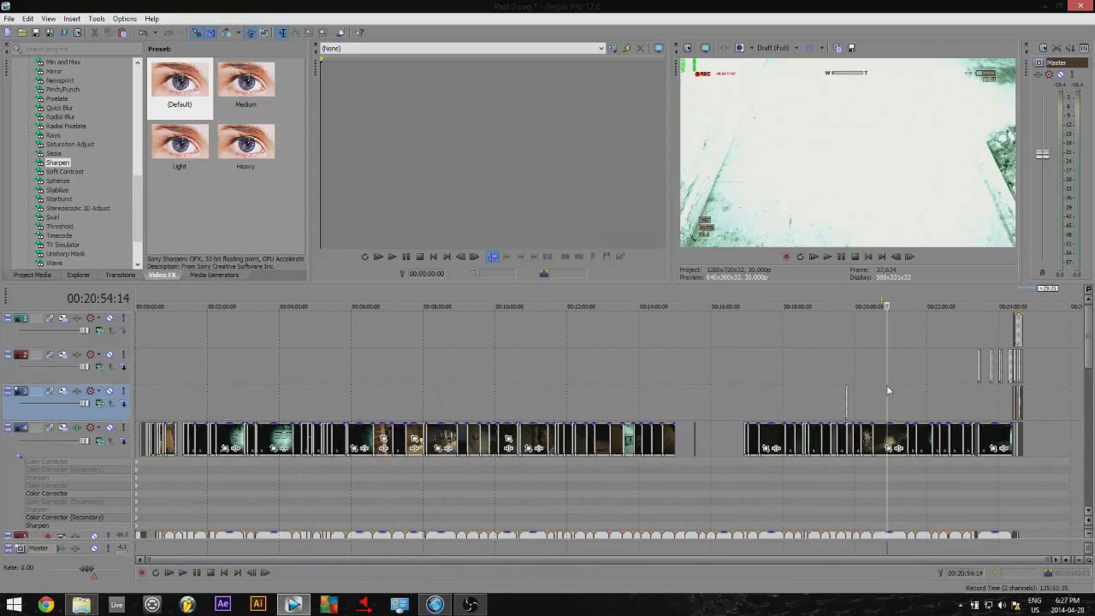
pyautogui.click(957, 371)
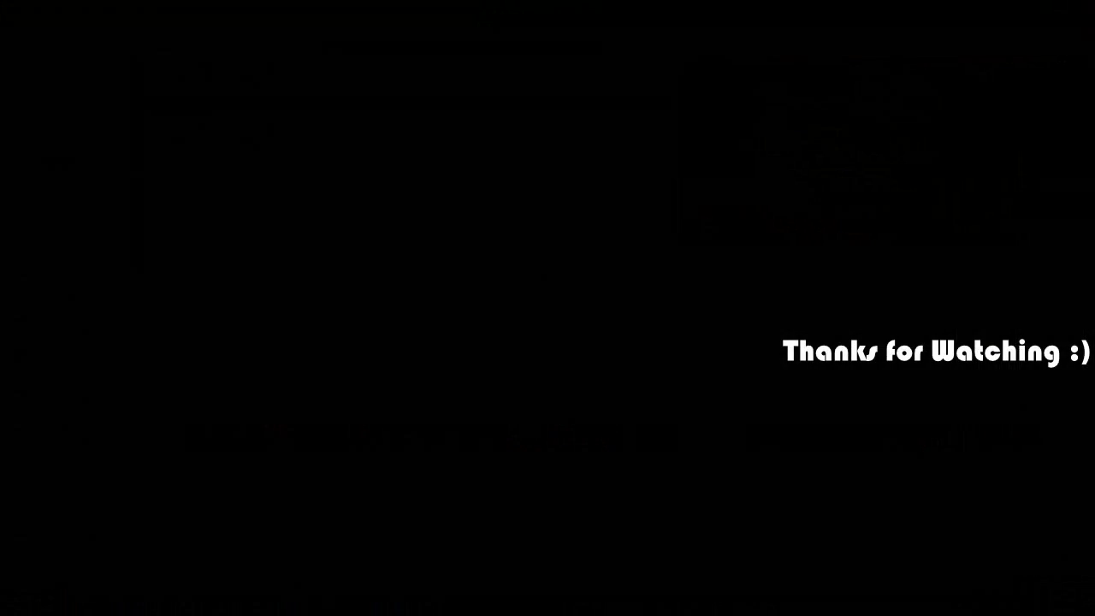